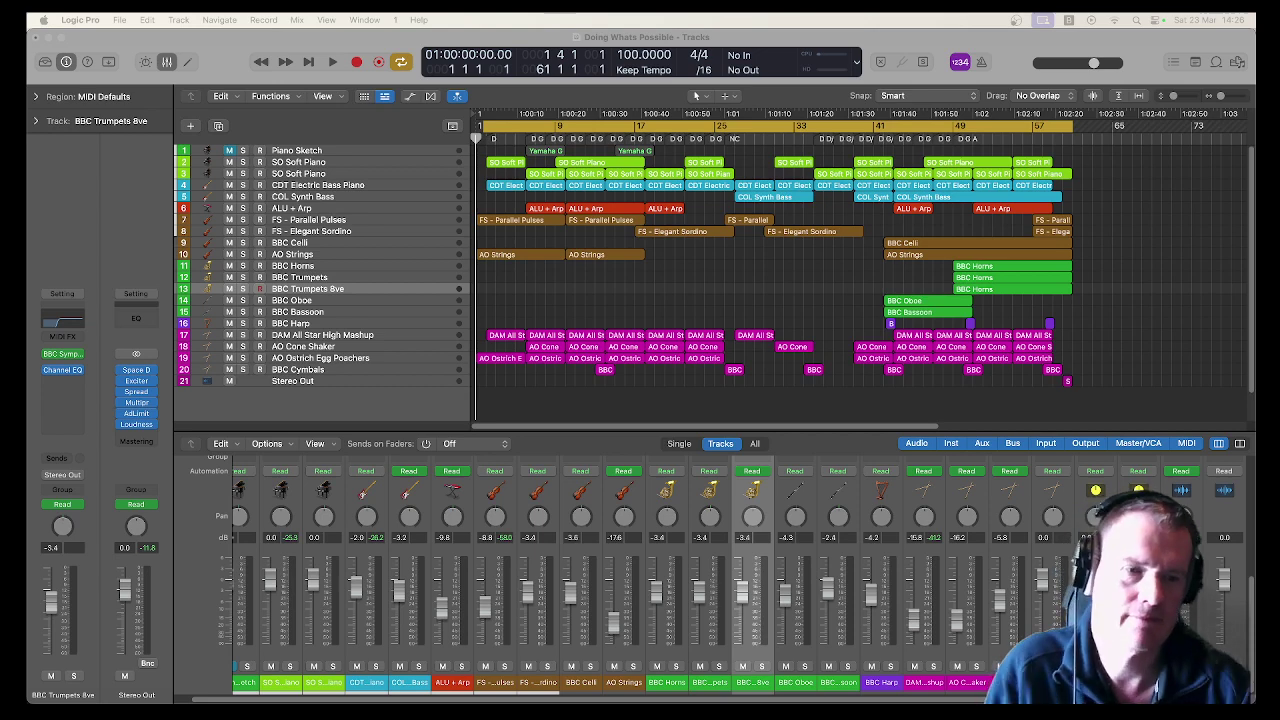
Step: Play the whole arrangement through to its end and switch off the cycle range
left_click(1125, 300)
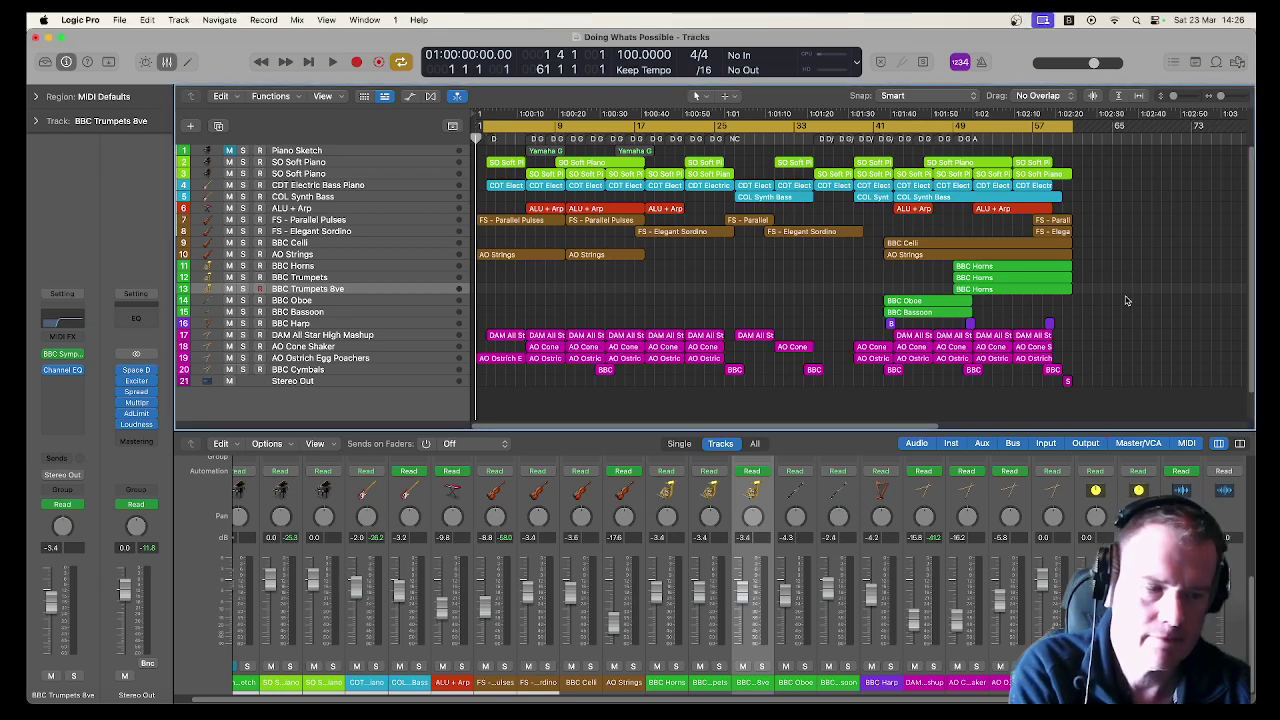
key("space")
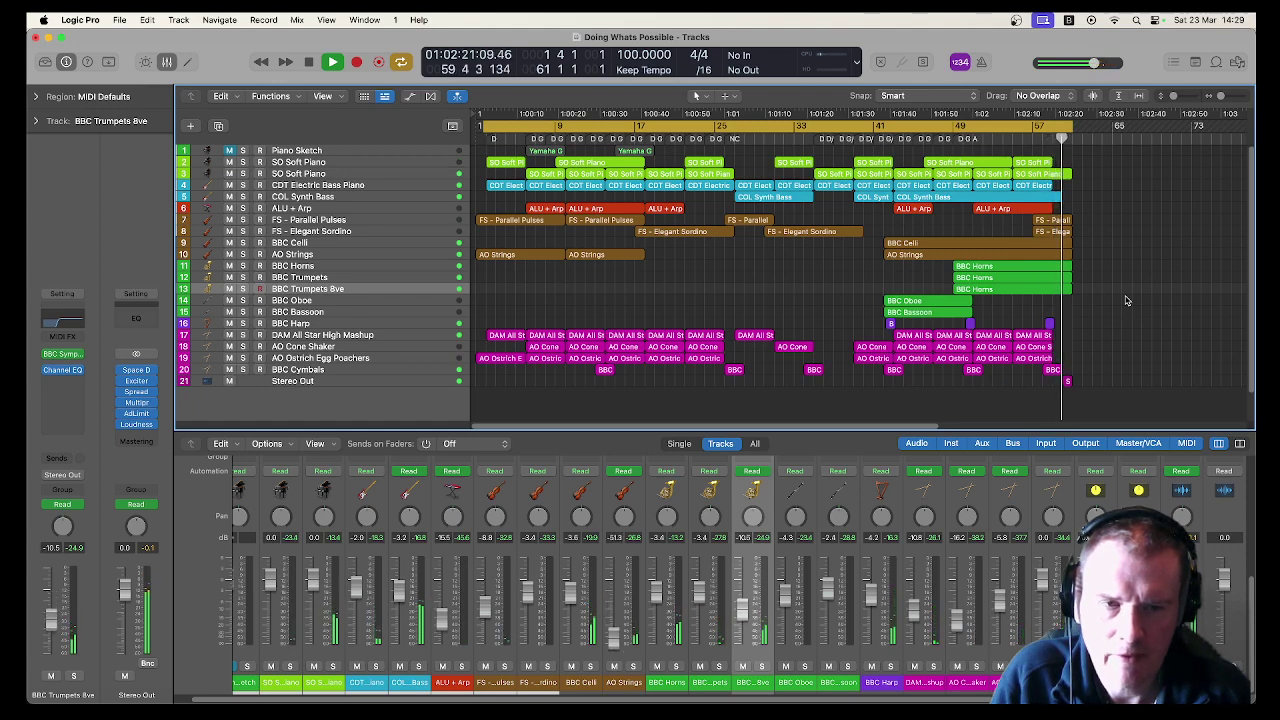
key("space")
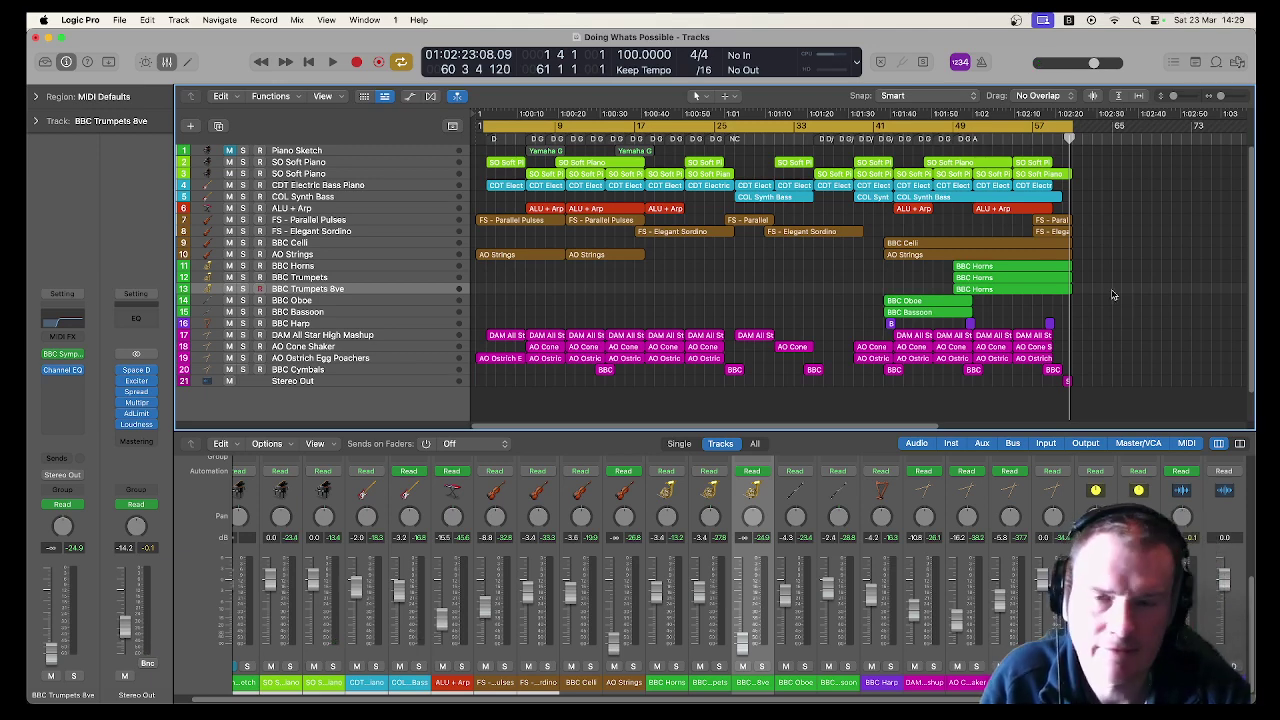
left_click(513, 130)
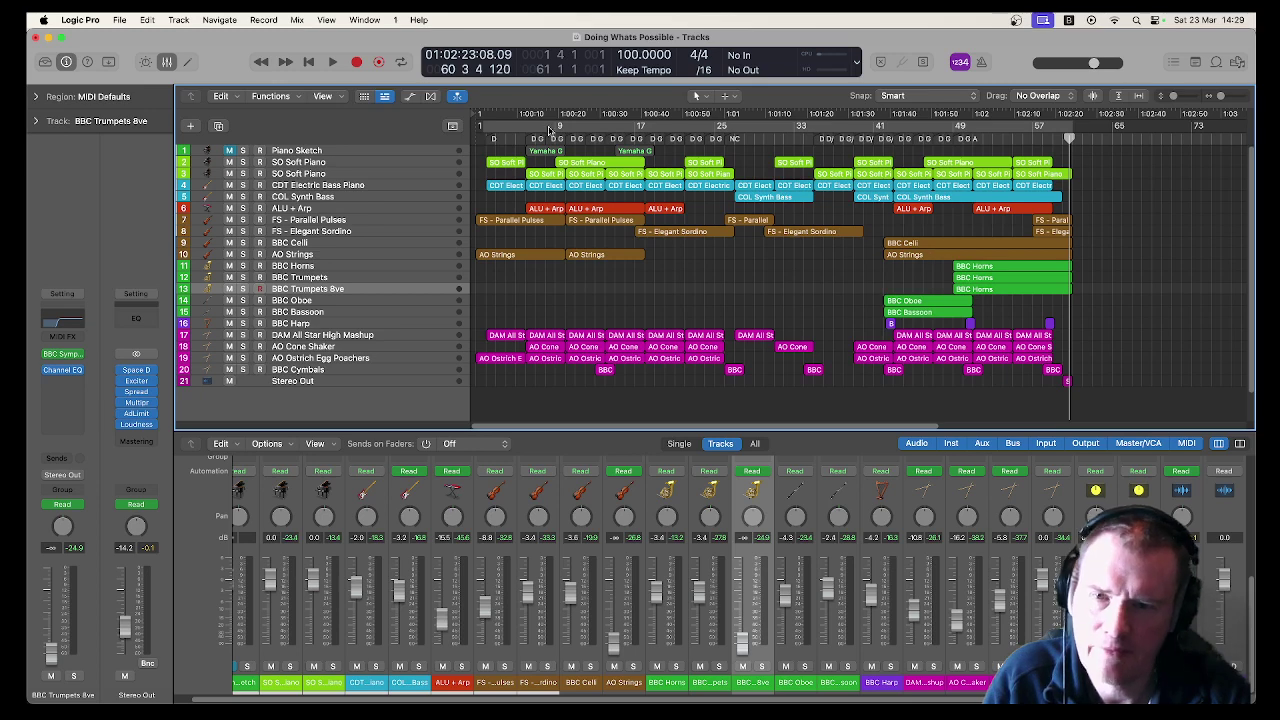
Step: Audition the Piano Sketch track soloed from bar 6, with its first region's notes shown in the Piano Roll, and release the solo
left_click(243, 151)
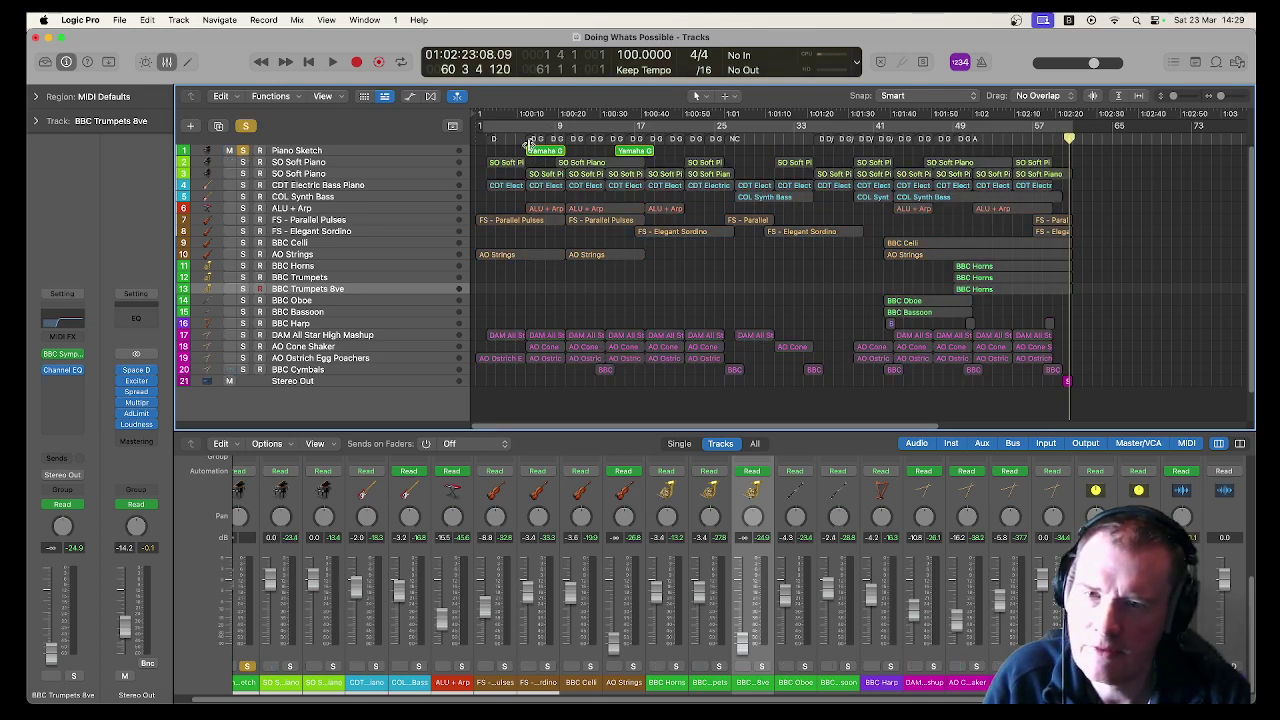
left_click(523, 139)
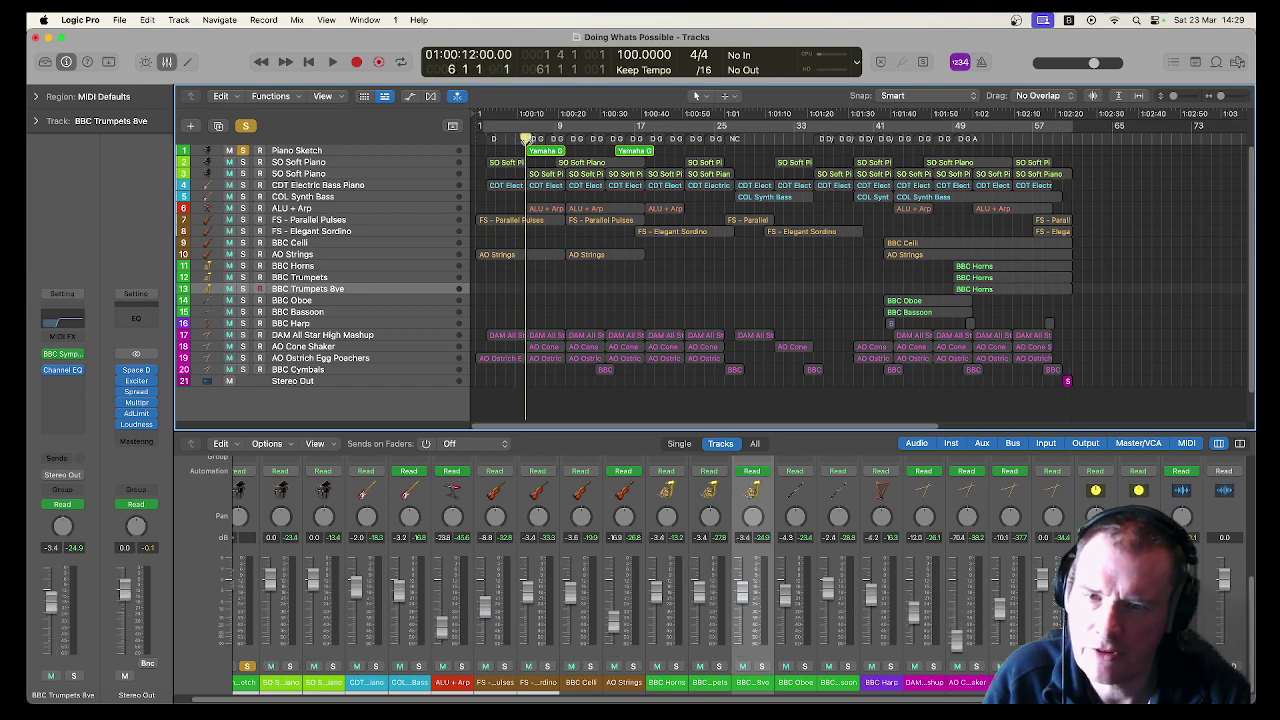
double_click(544, 152)
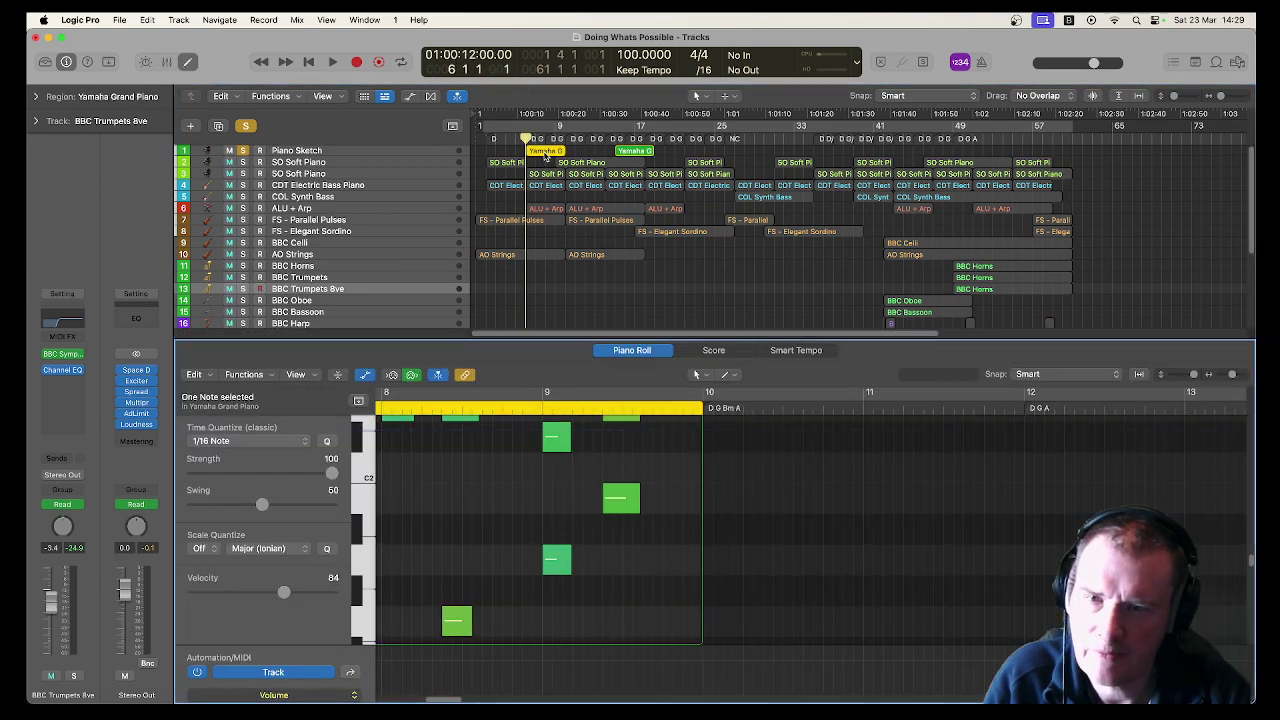
left_click(477, 505)
key("z")
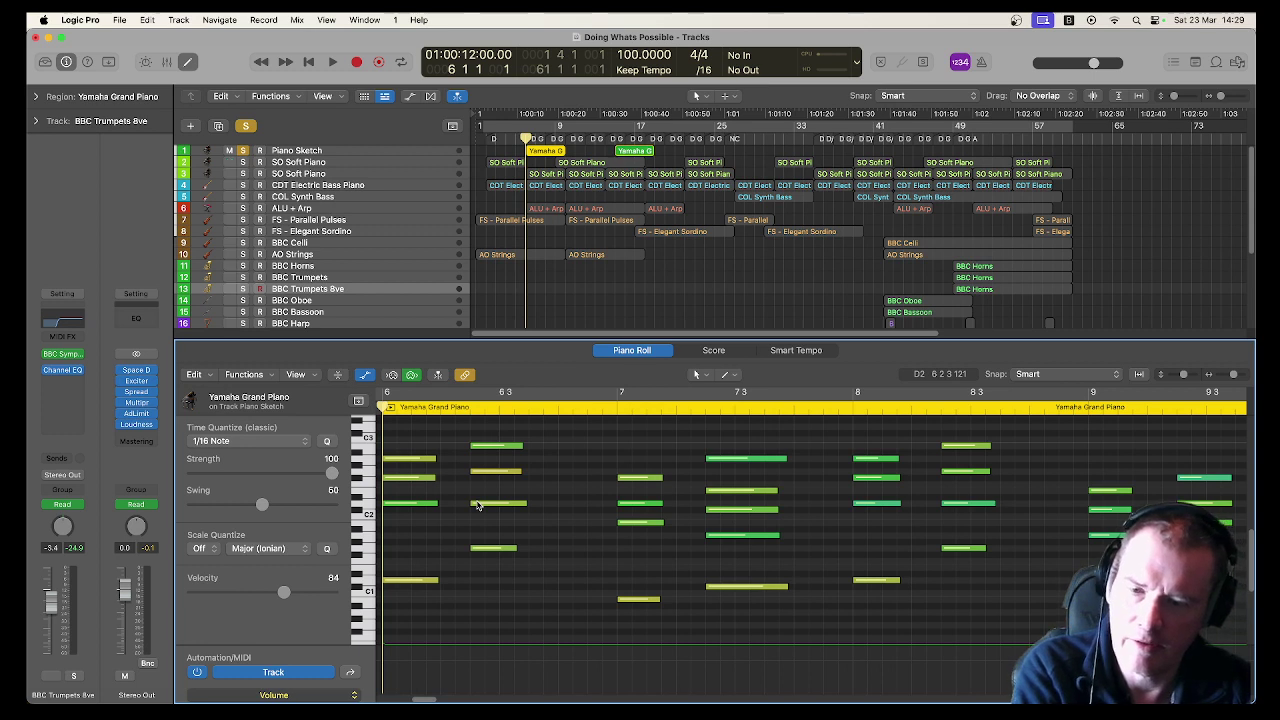
key("space")
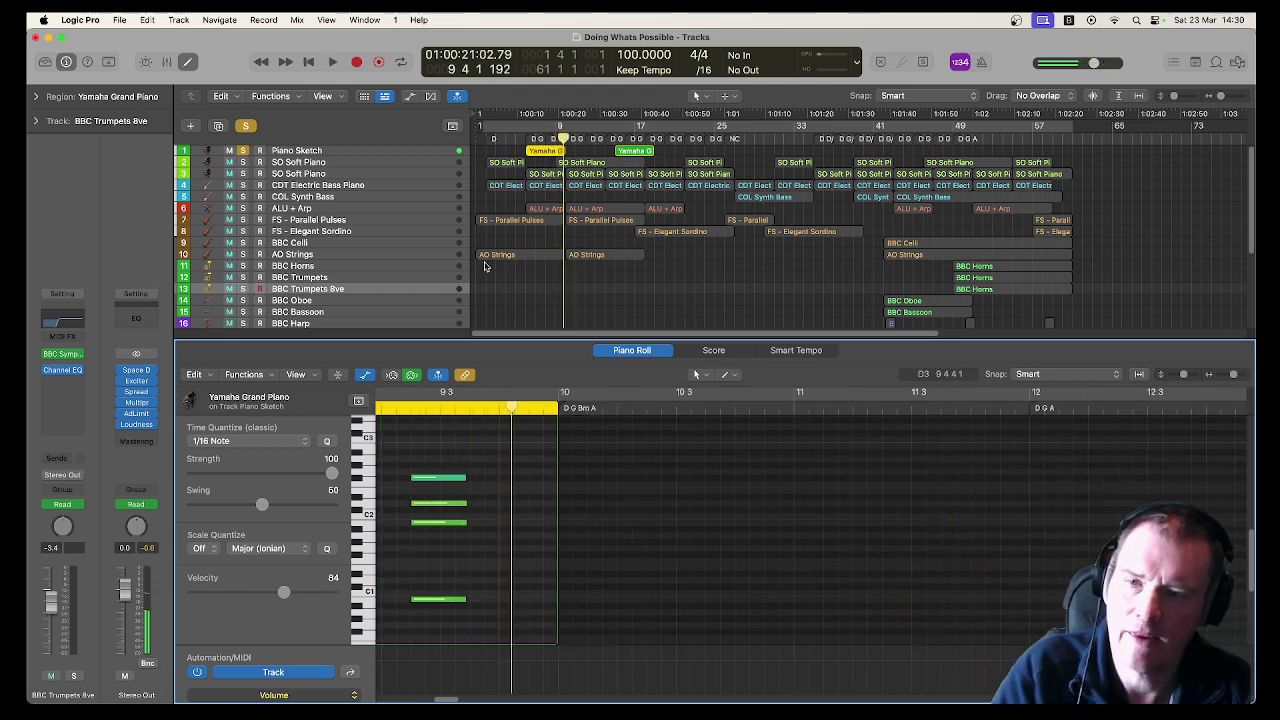
left_click(243, 151)
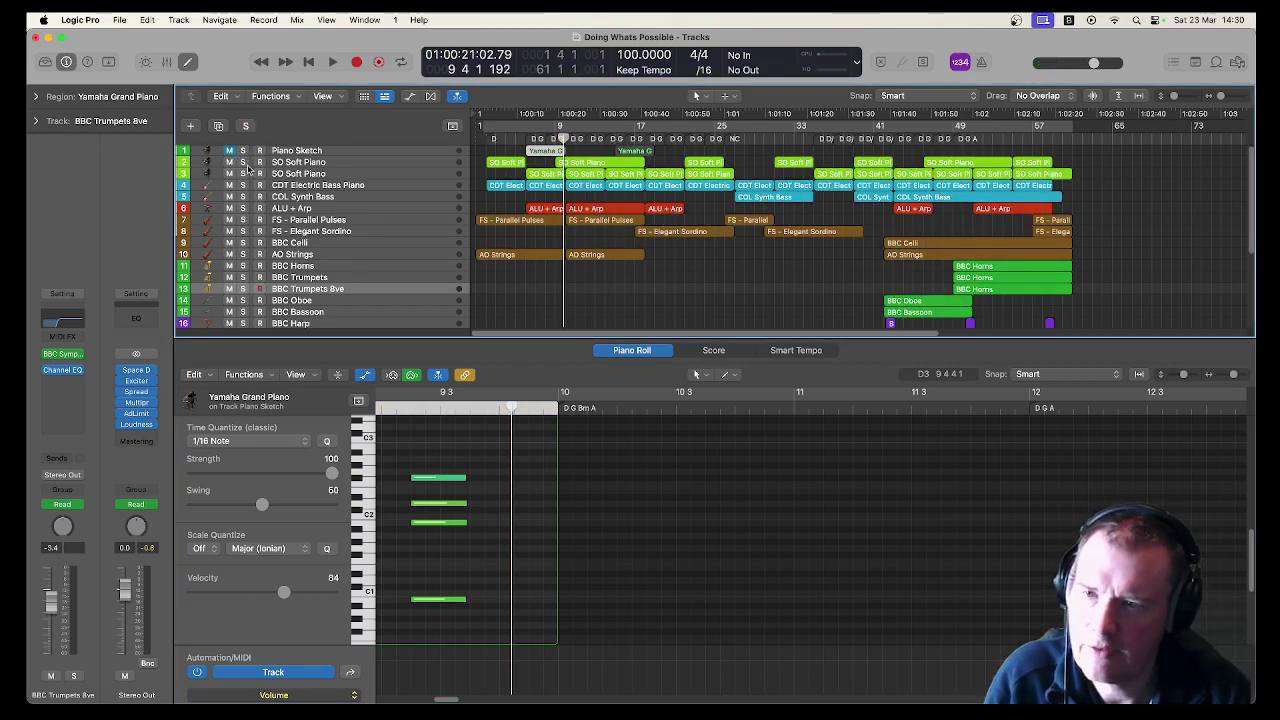
Step: Solo the first SO Soft Piano track and play its opening region while viewing the long chord notes in the Piano Roll
left_click(243, 162)
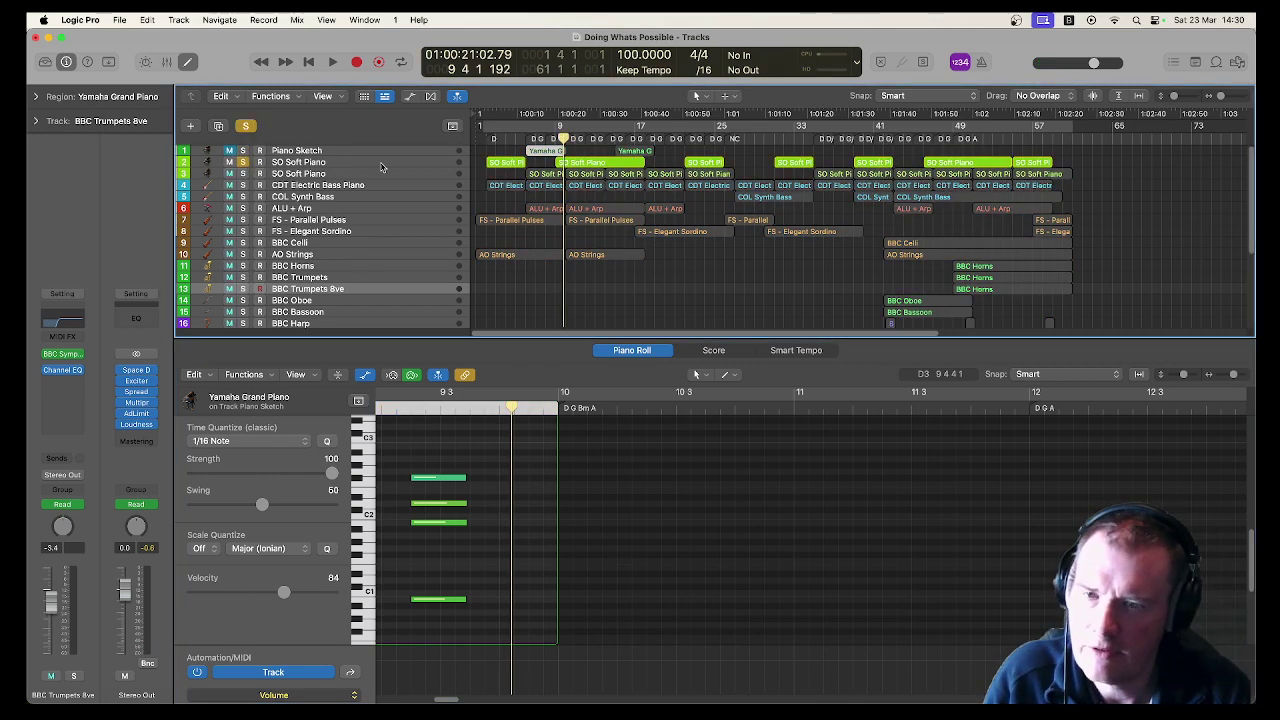
left_click(491, 163)
left_click(517, 529)
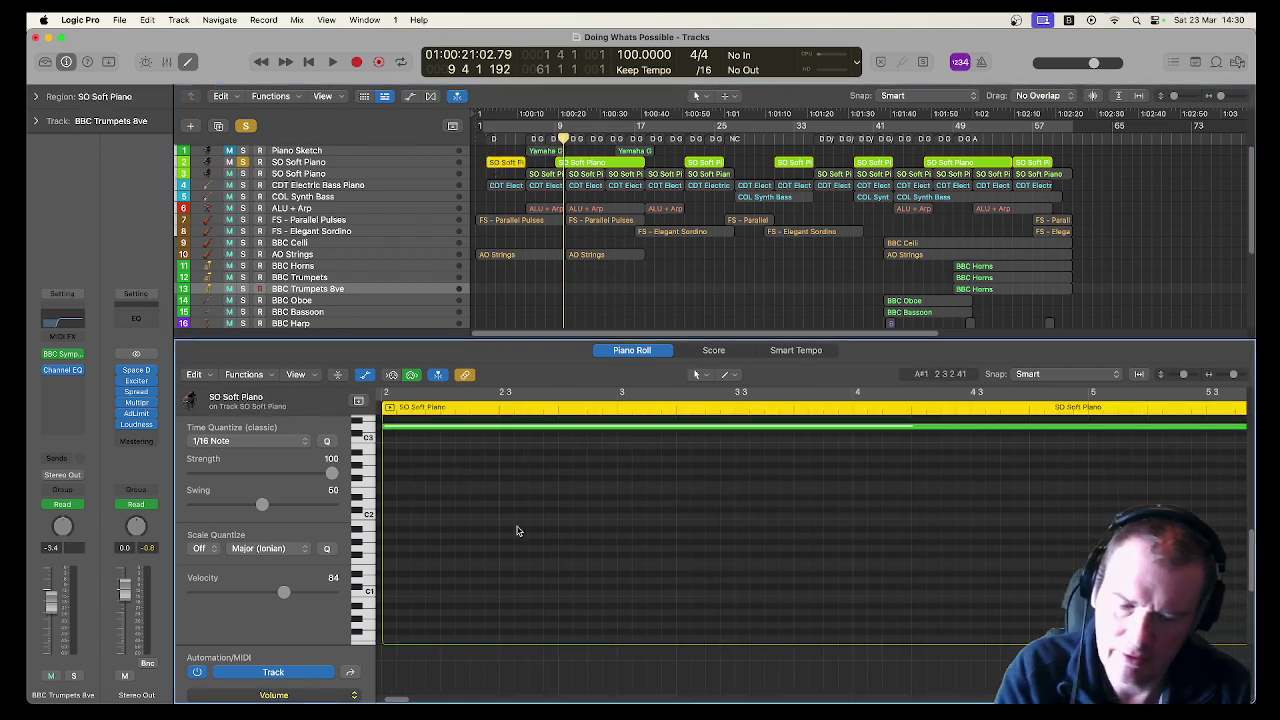
key("z")
left_click(484, 140)
key("space")
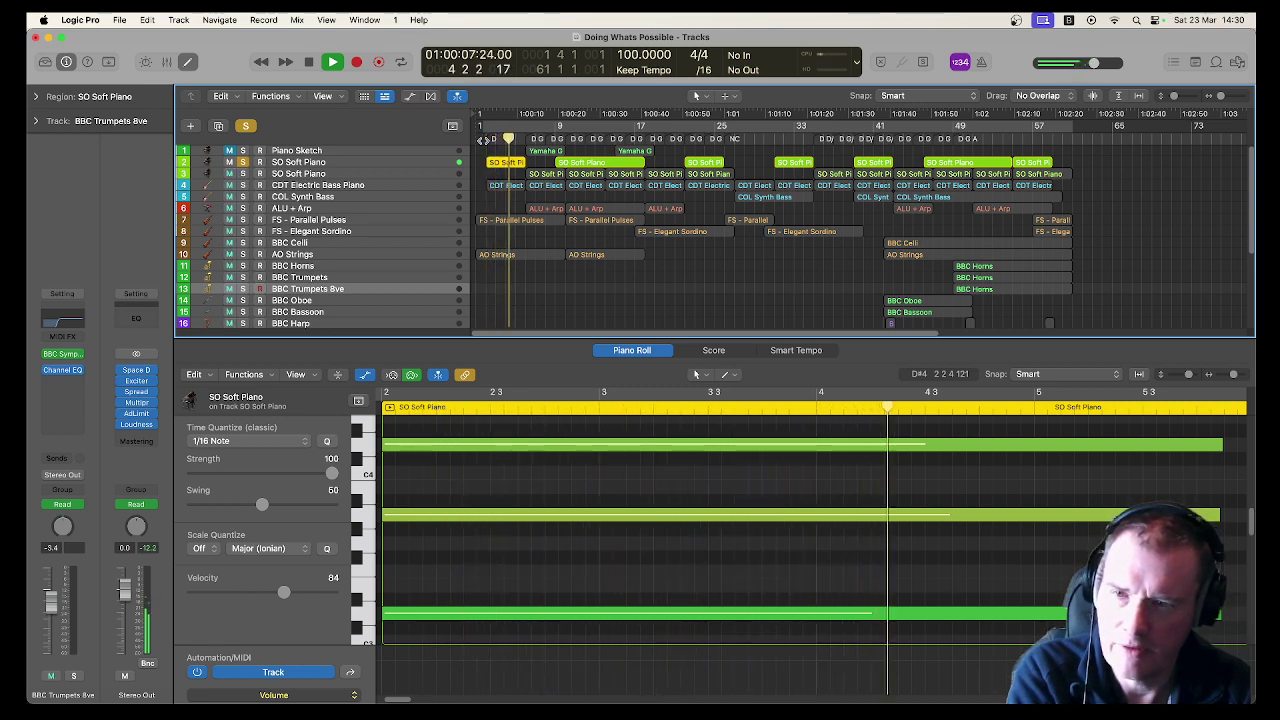
left_click(380, 167)
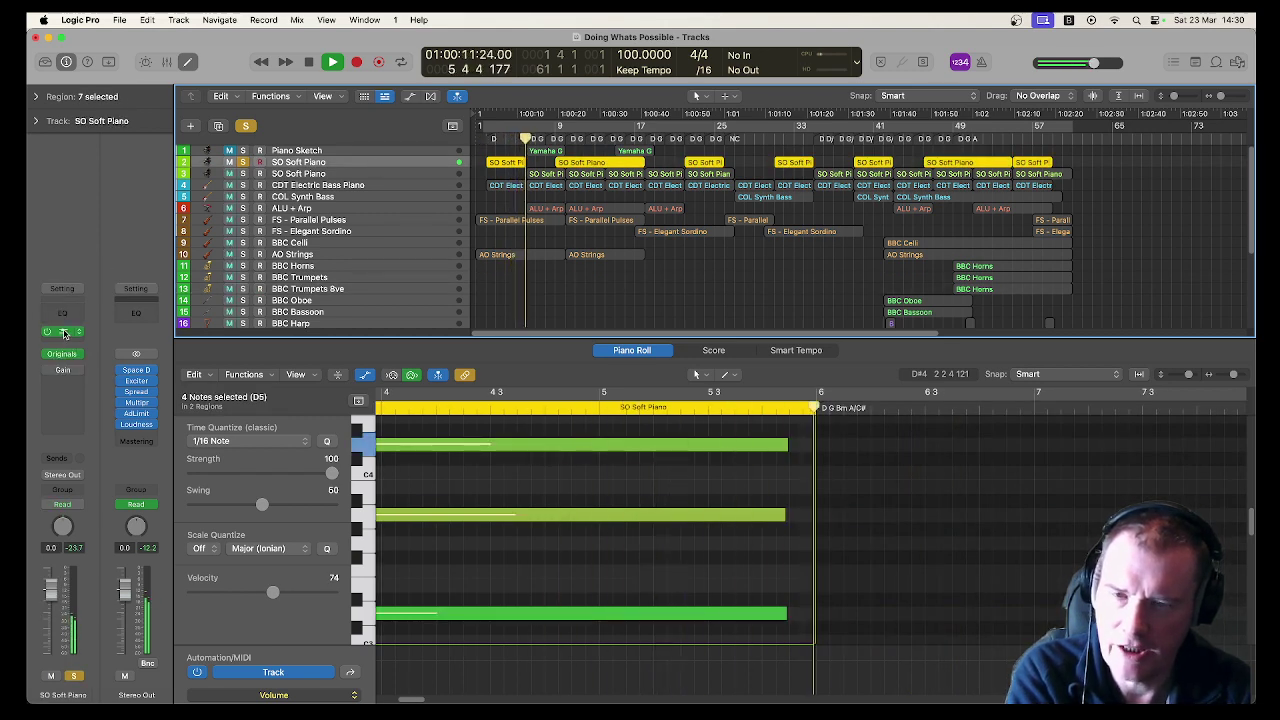
key("space")
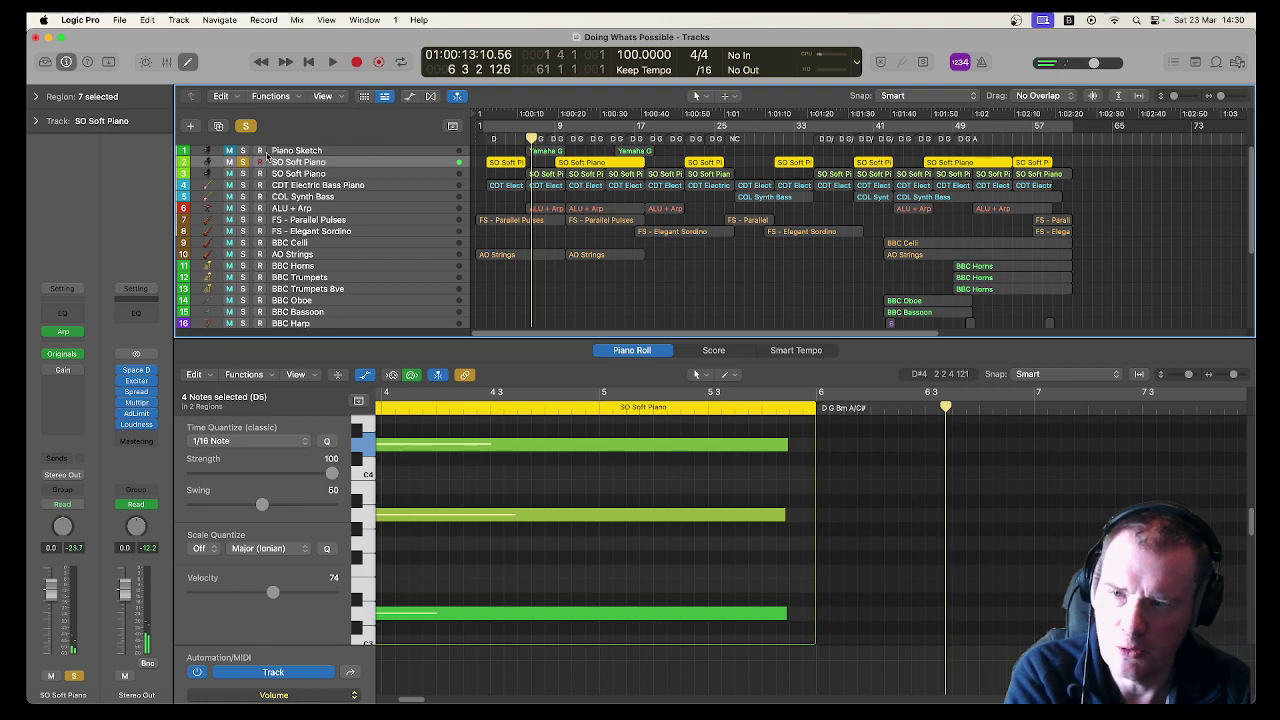
Step: Inspect the Arpeggiator's grid pattern on the first SO Soft Piano track during a short playback and close the plug-in
left_click(63, 333)
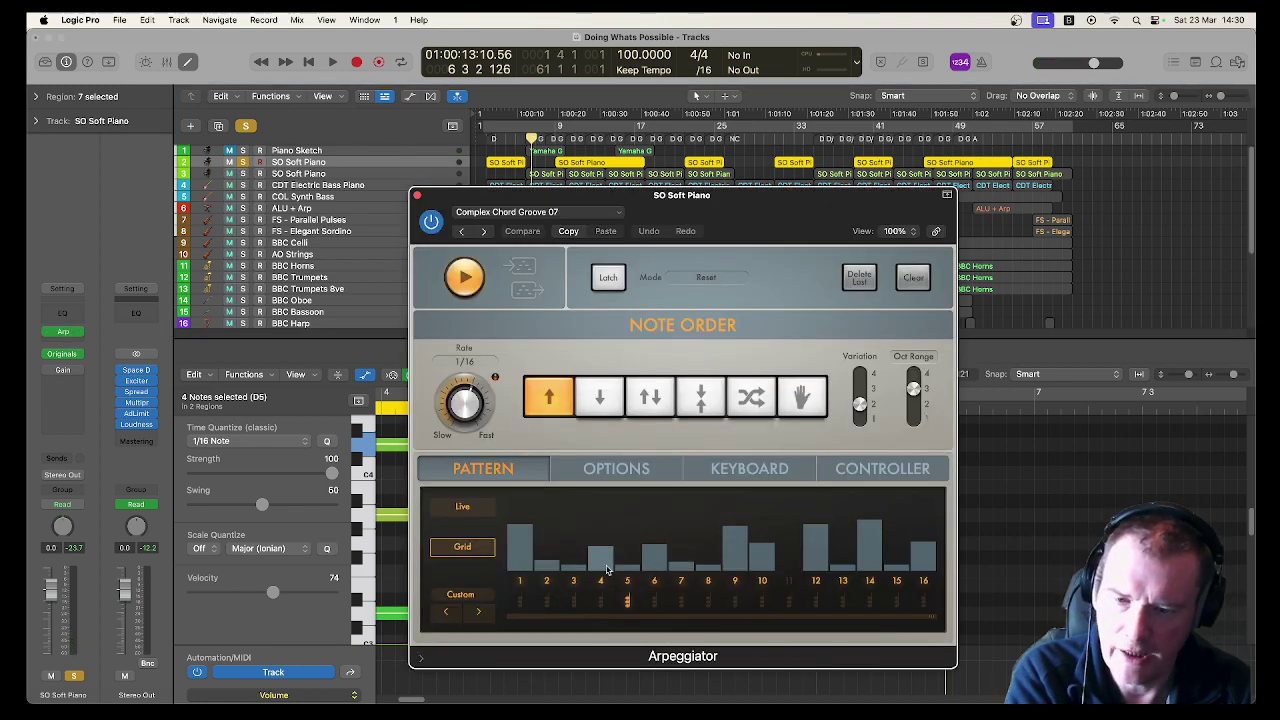
key("space")
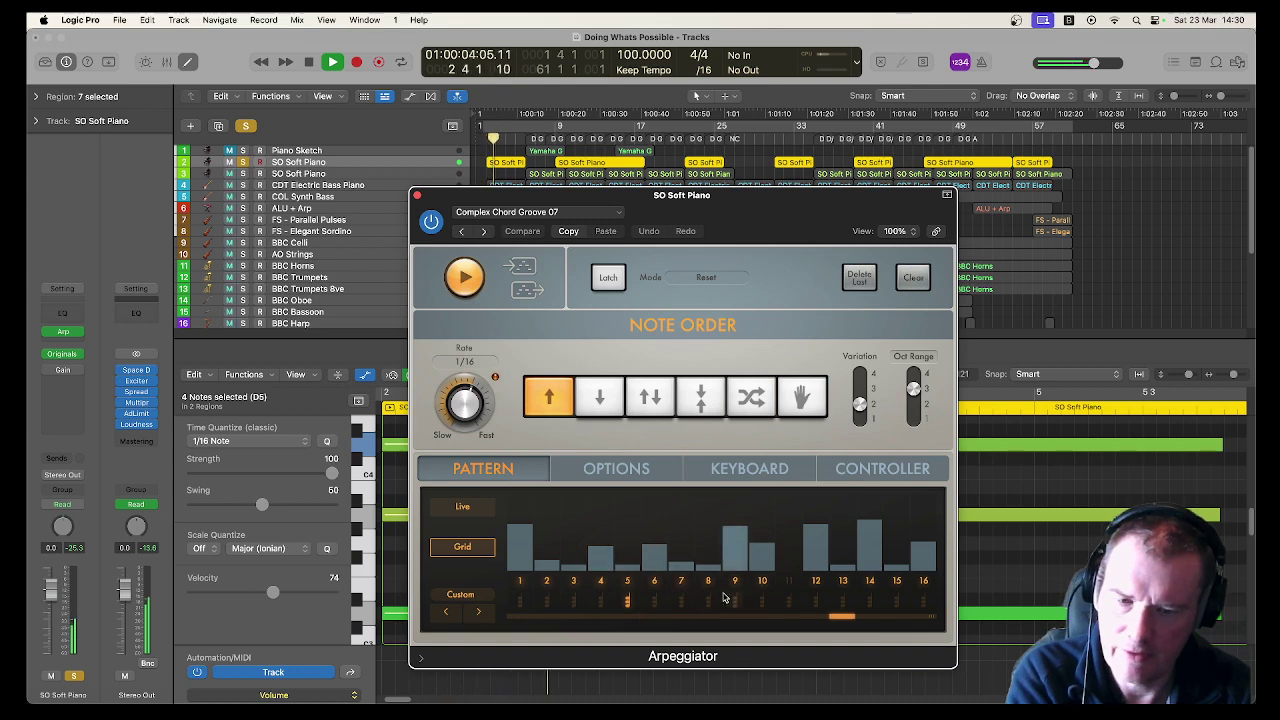
key("space")
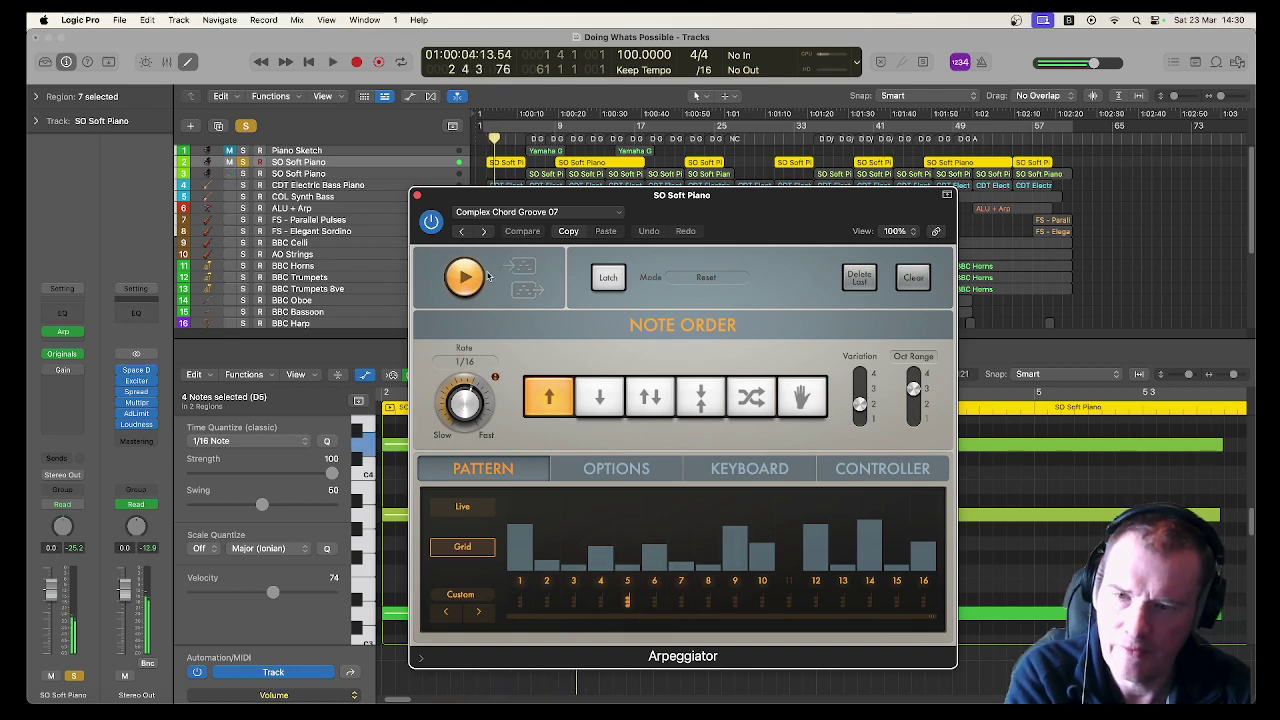
left_click(417, 196)
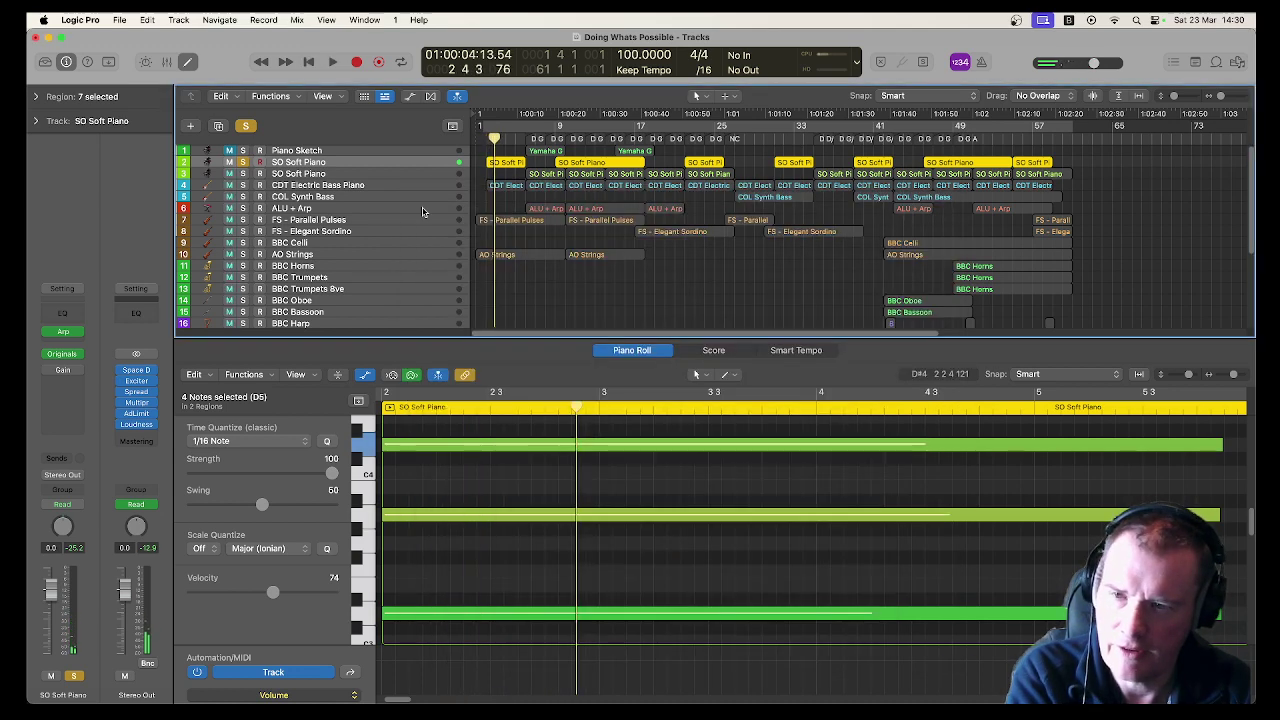
Step: Audition the second SO Soft Piano track alone from bar 6, and solo the first SO Soft Piano track alongside it
left_click(243, 173)
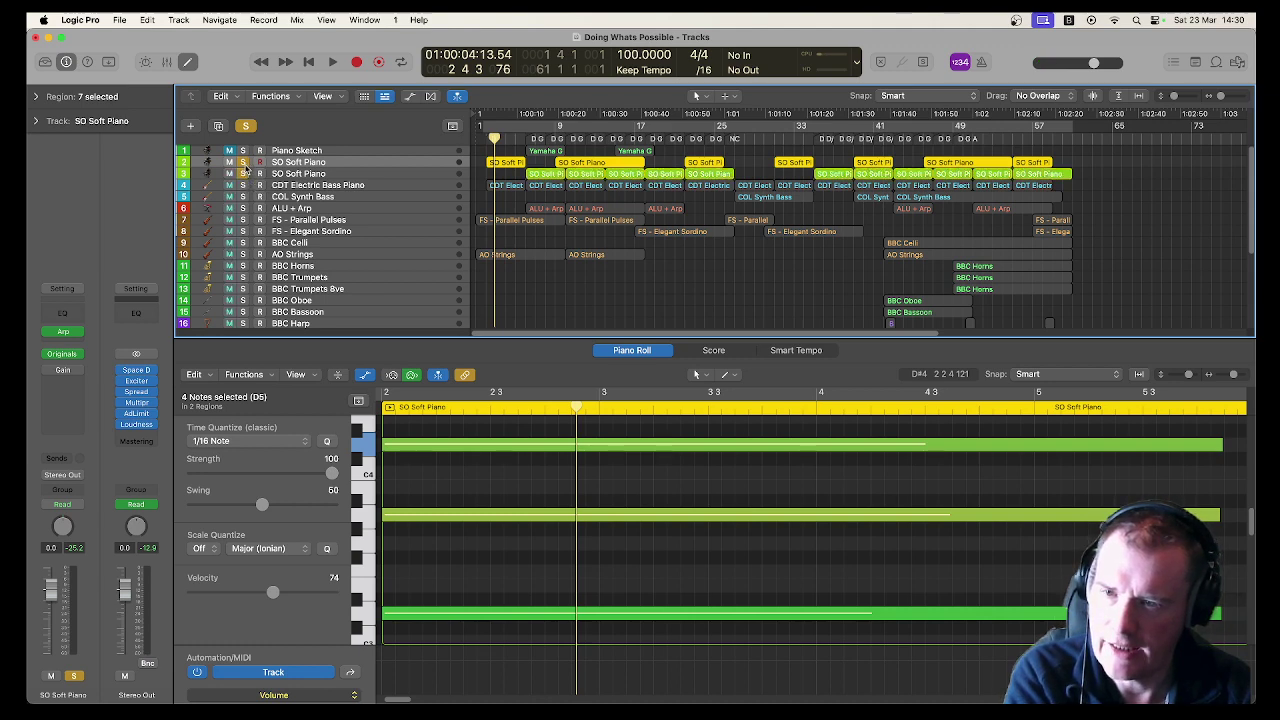
left_click(529, 135)
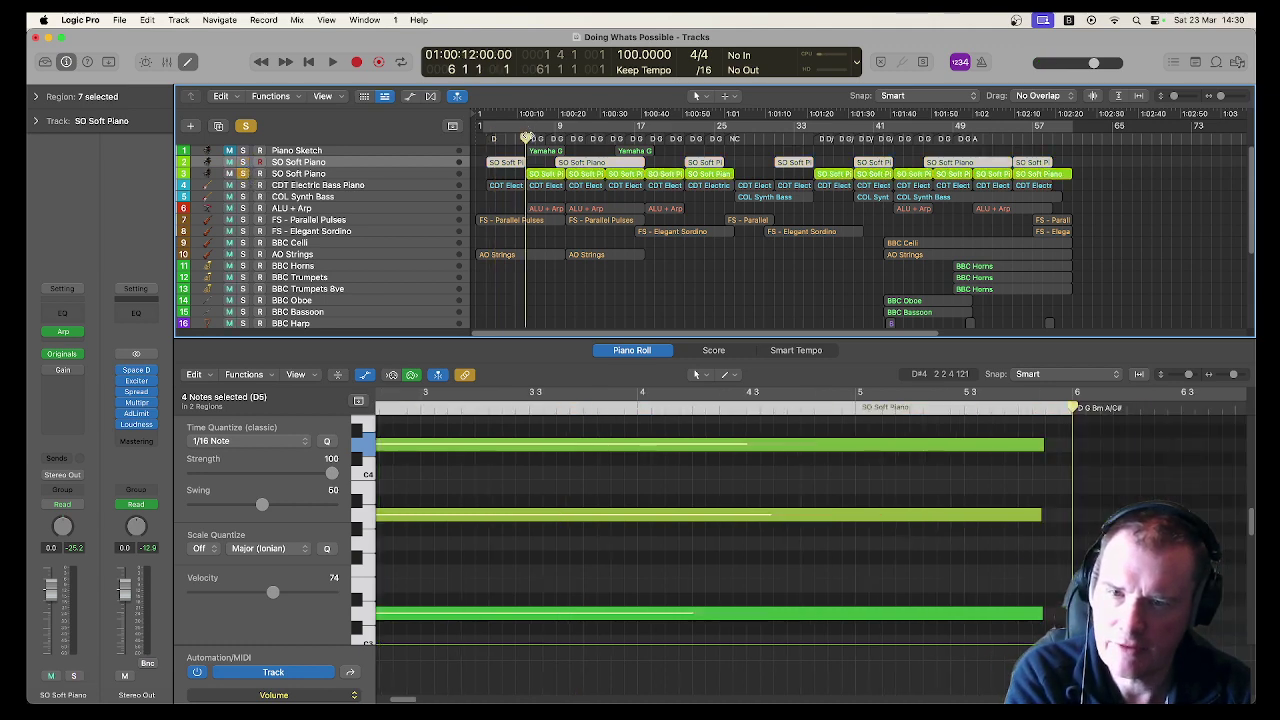
left_click(540, 174)
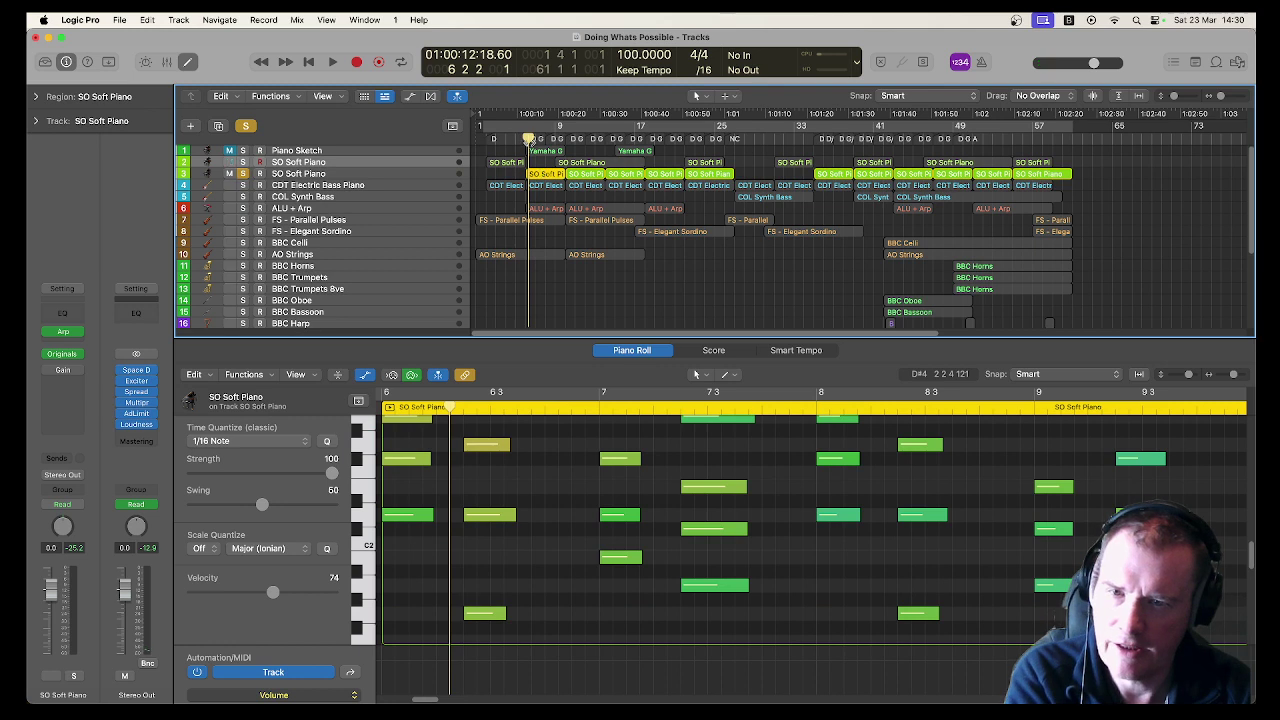
key("space")
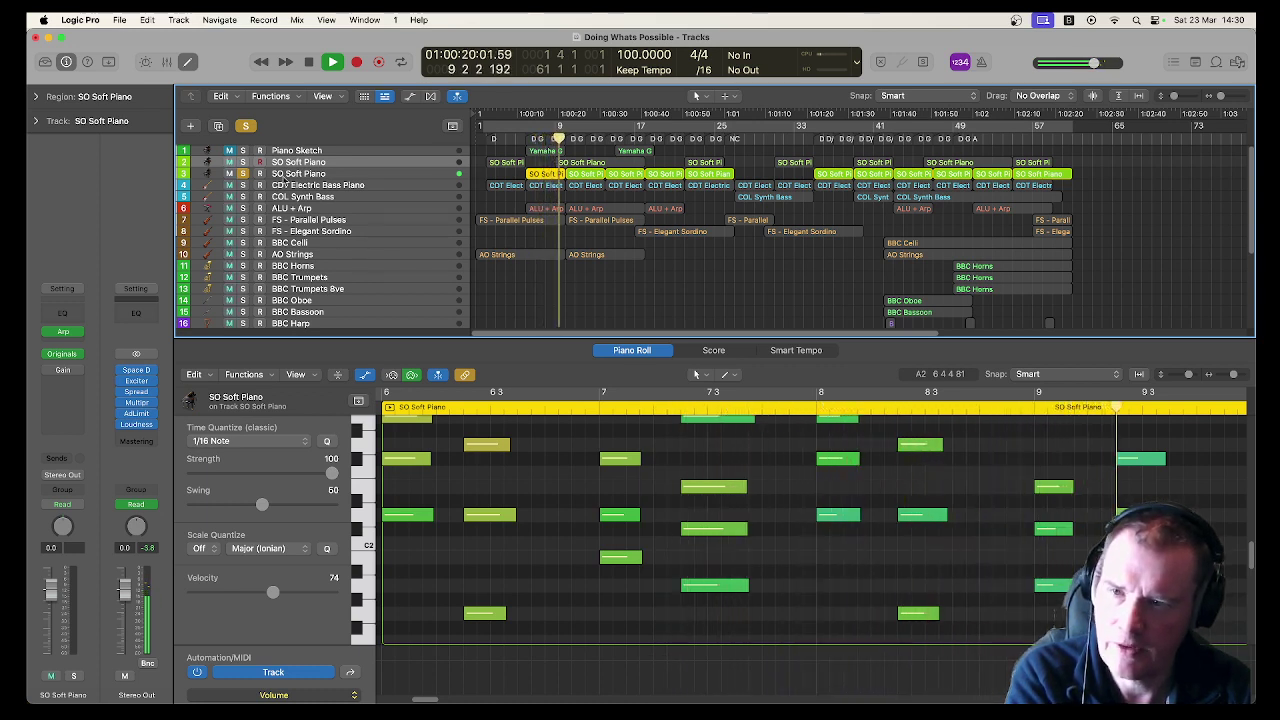
left_click(258, 163)
left_click(259, 162)
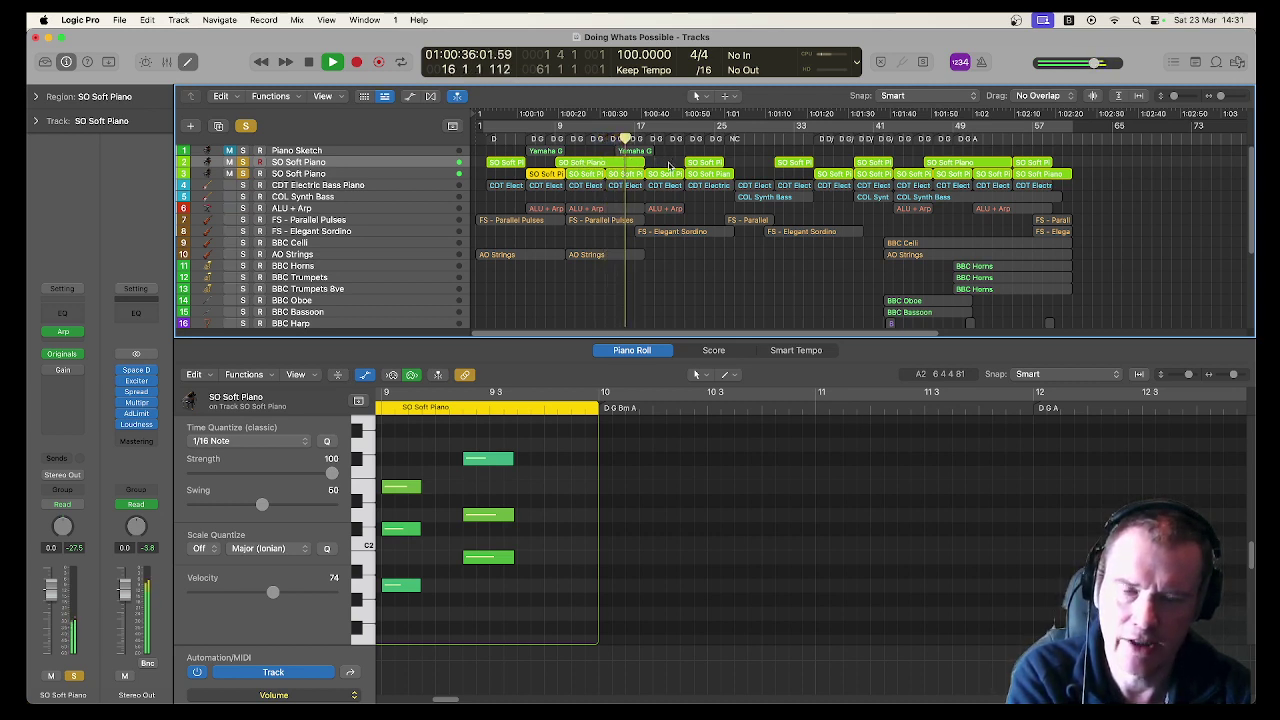
Step: Add CDT Electric Bass Piano to the soloed playback and view its Kontakt 7 instrument
left_click(243, 186)
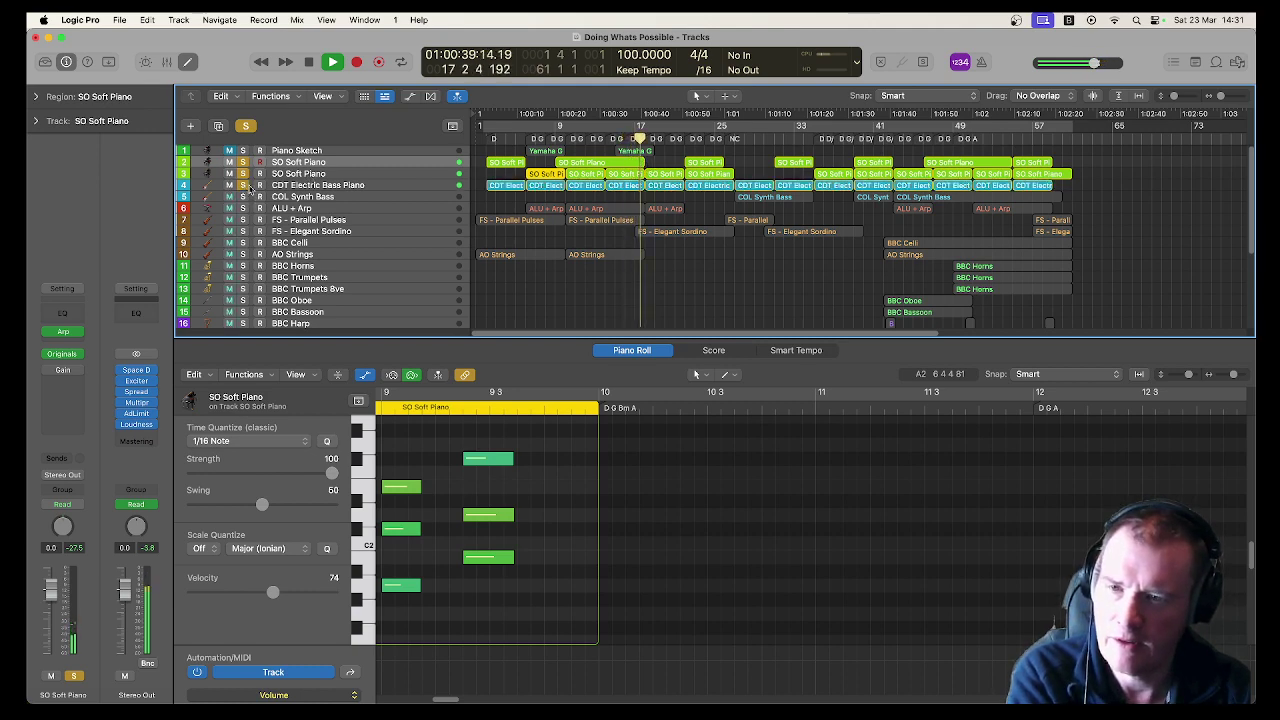
left_click(369, 189)
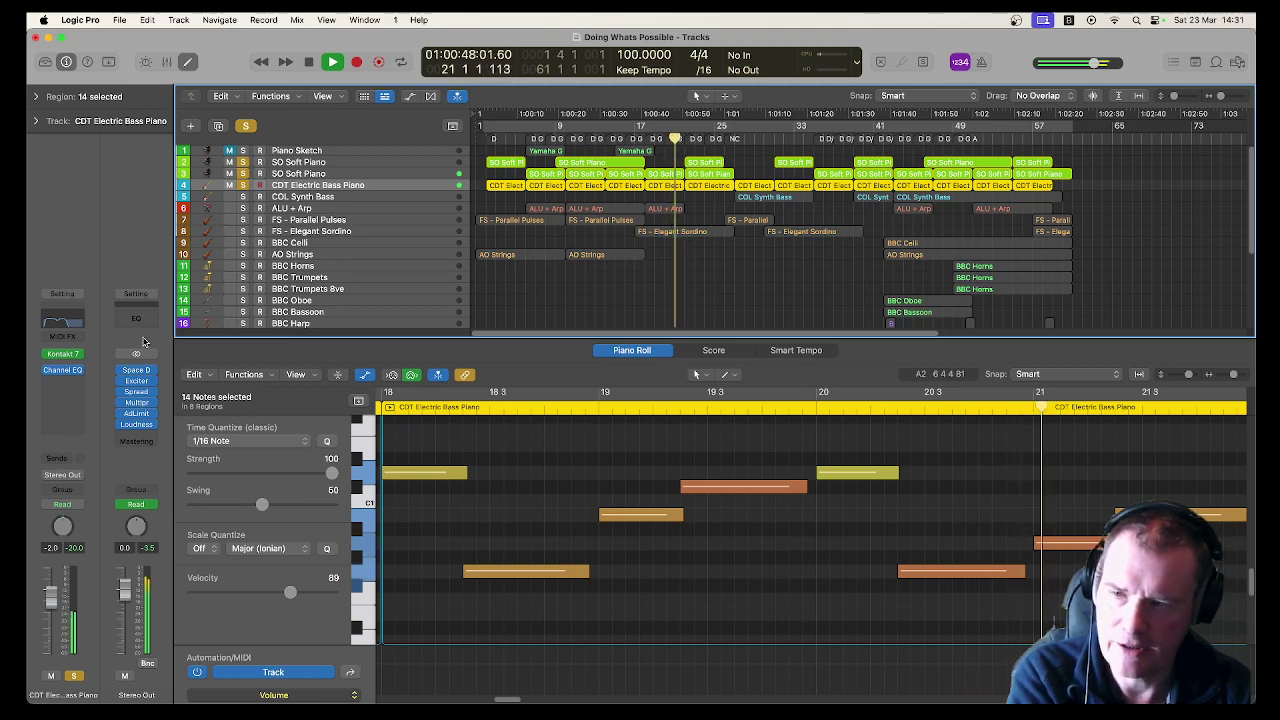
left_click(63, 354)
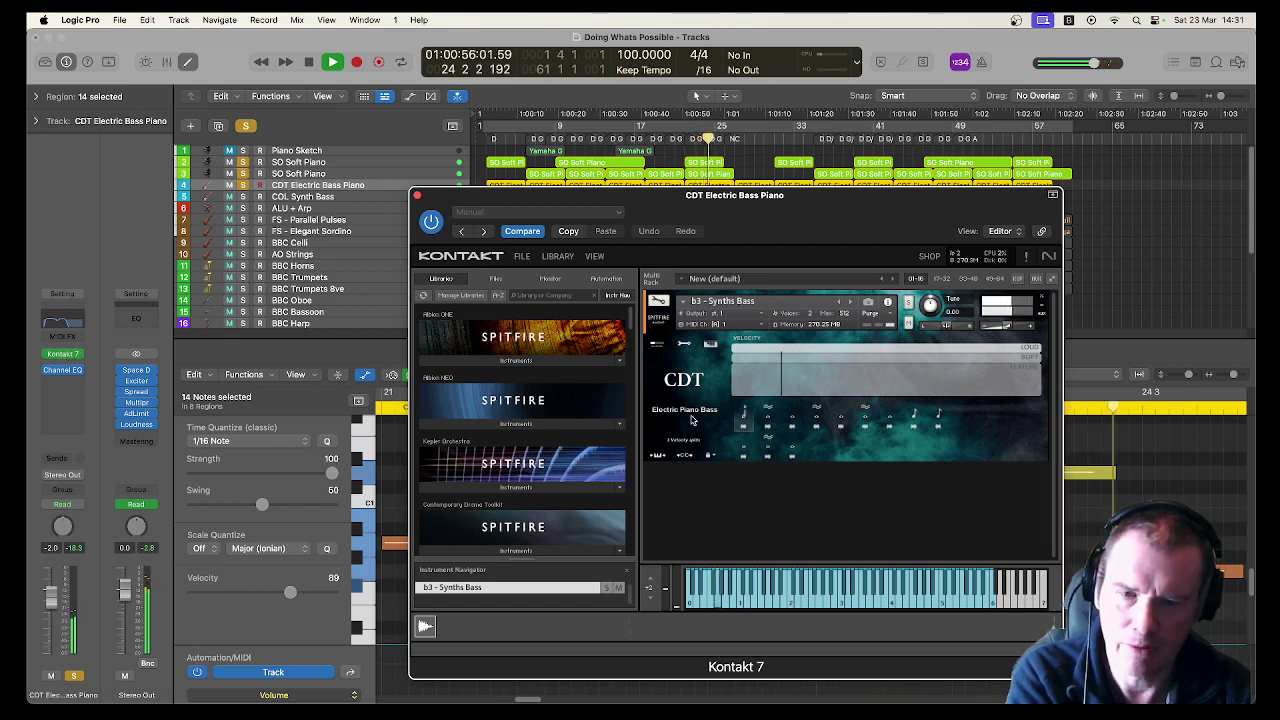
left_click(418, 196)
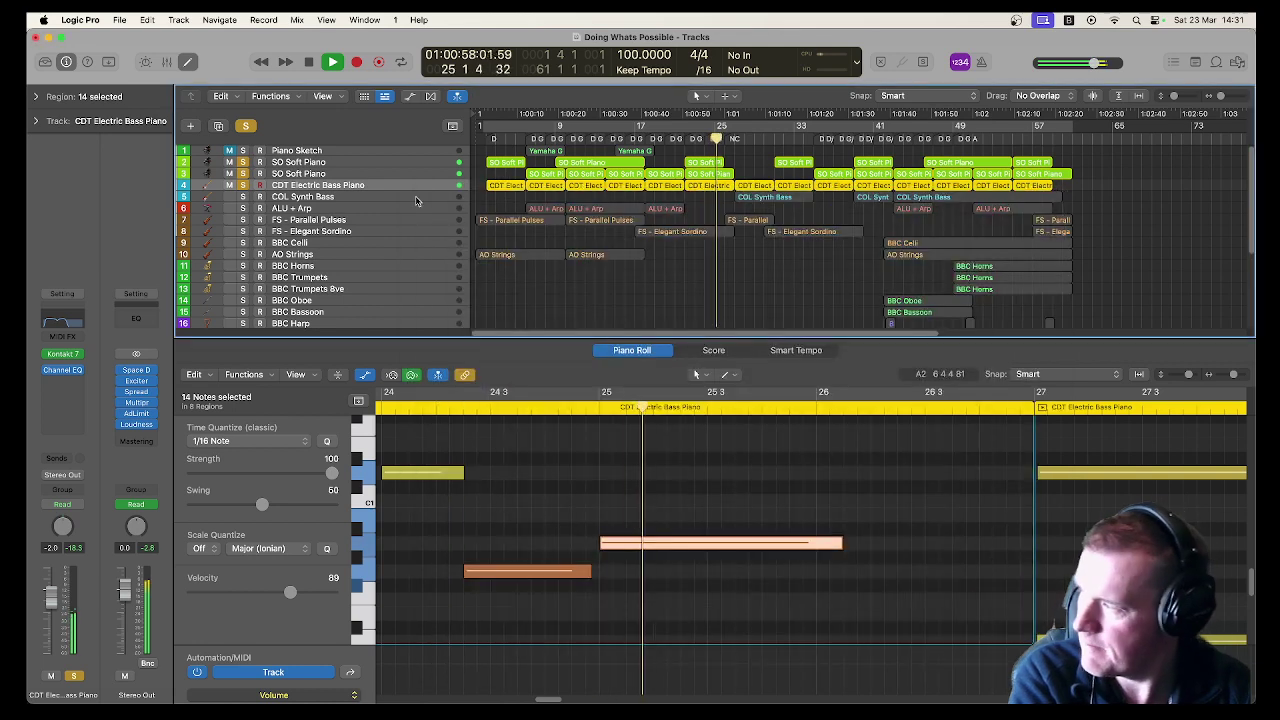
key("space")
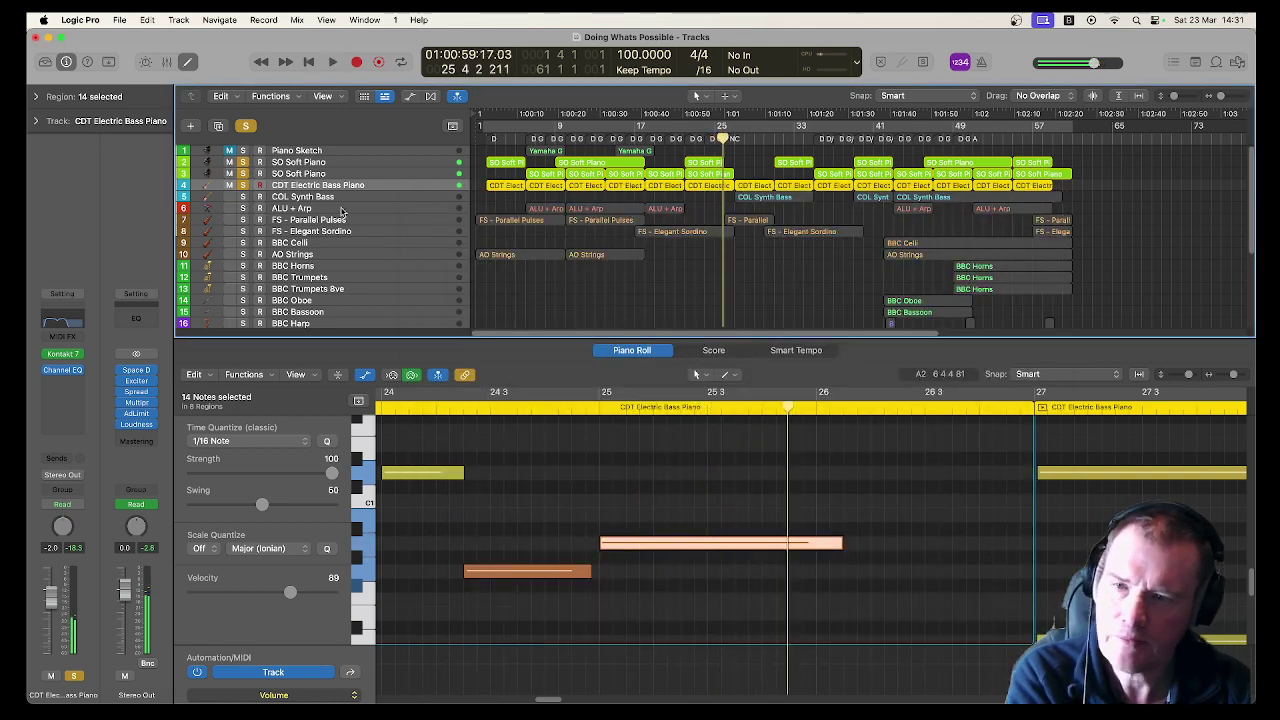
Step: Audition COL Synth Bass from bar 27, first with the other soloed tracks and alone, and clear all solos
left_click(736, 140)
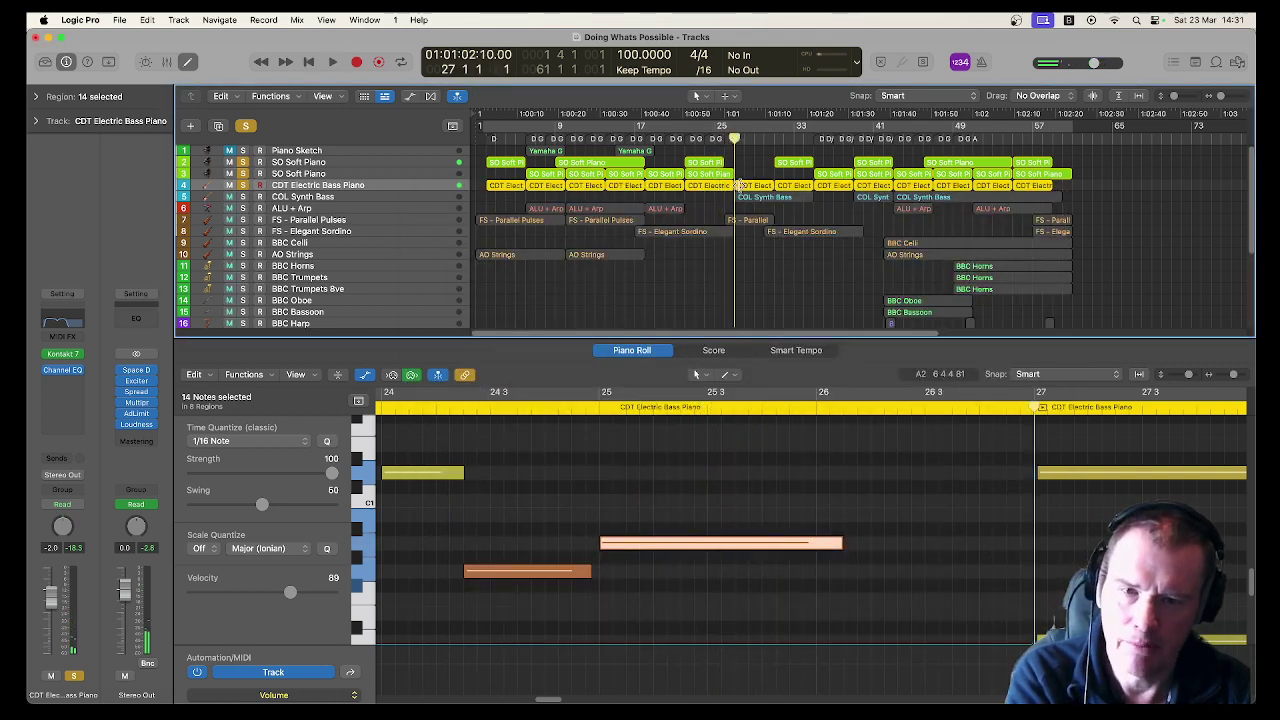
left_click(243, 196)
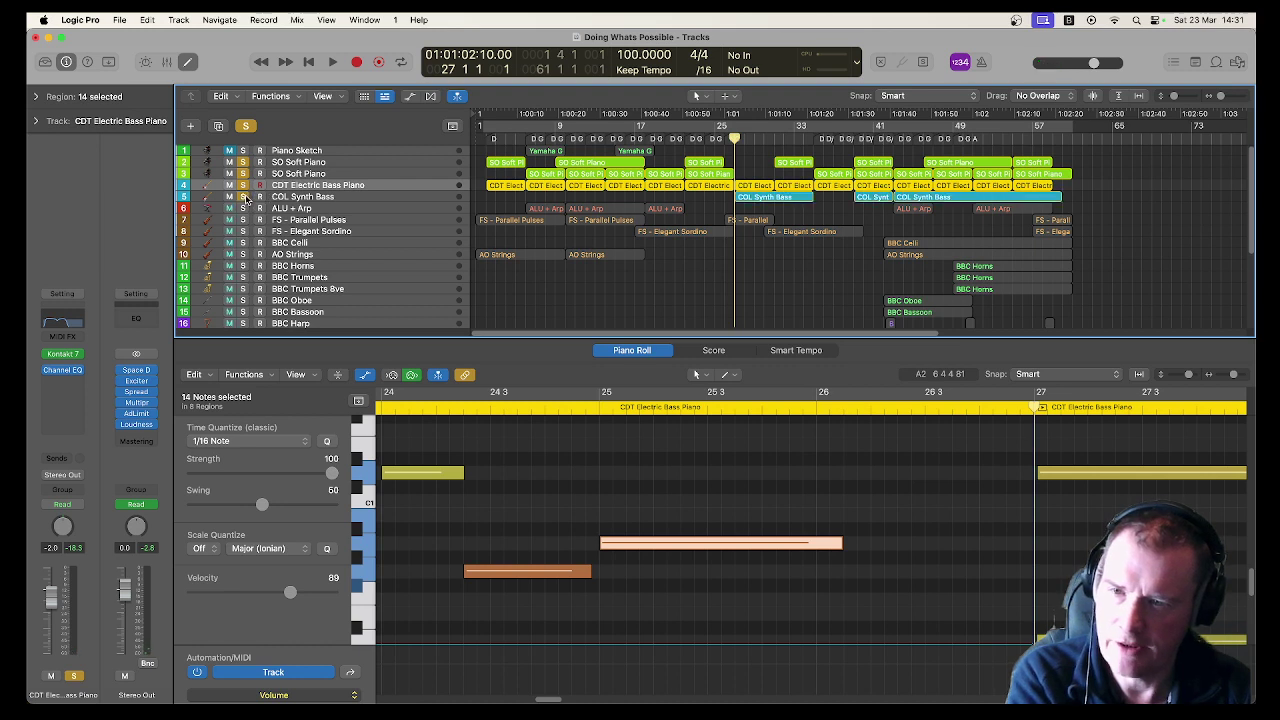
key("space")
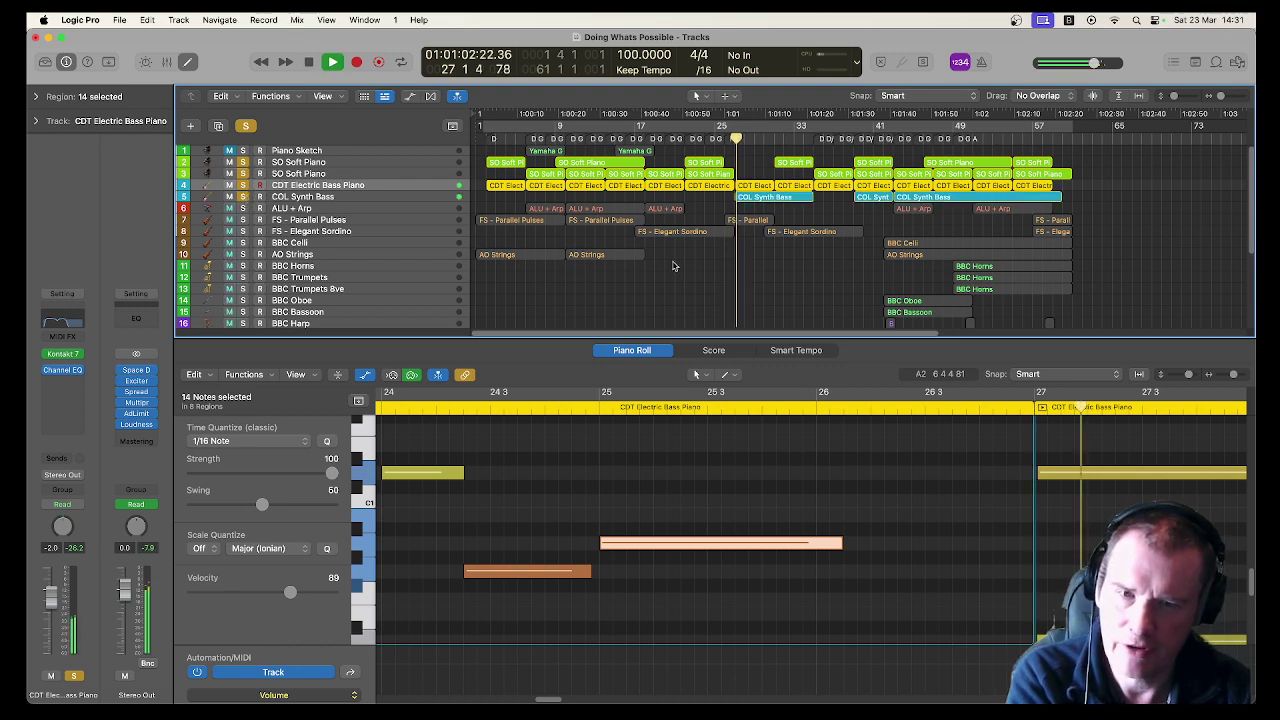
left_click_drag(242, 185, 242, 161)
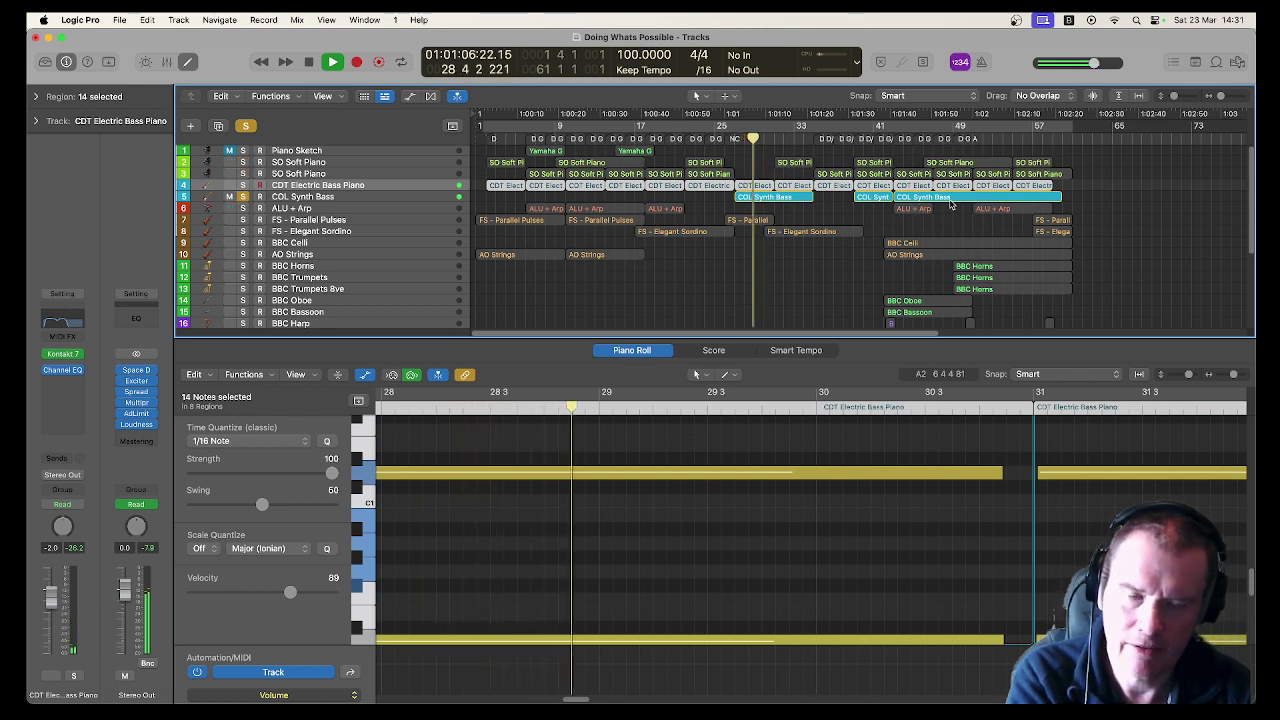
left_click(242, 196)
key("space")
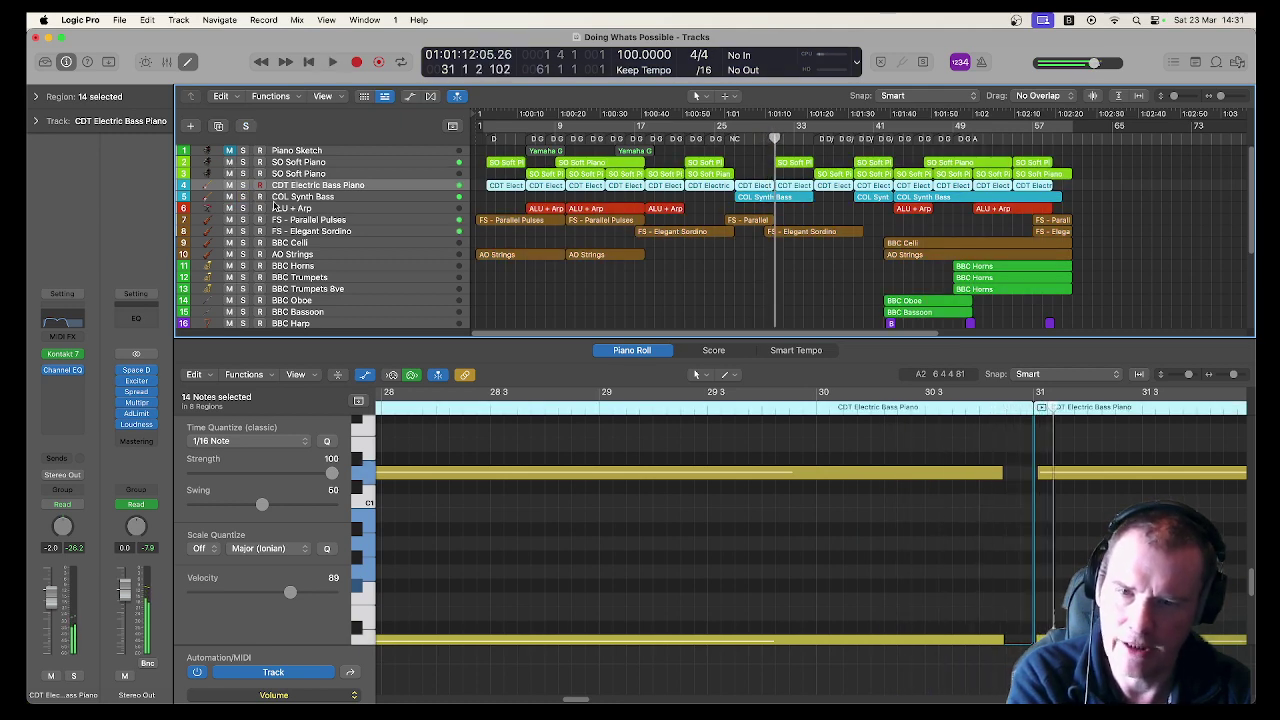
Step: Play ALU + Arp alone from bar 5 and show the notes of its first region
left_click(519, 140)
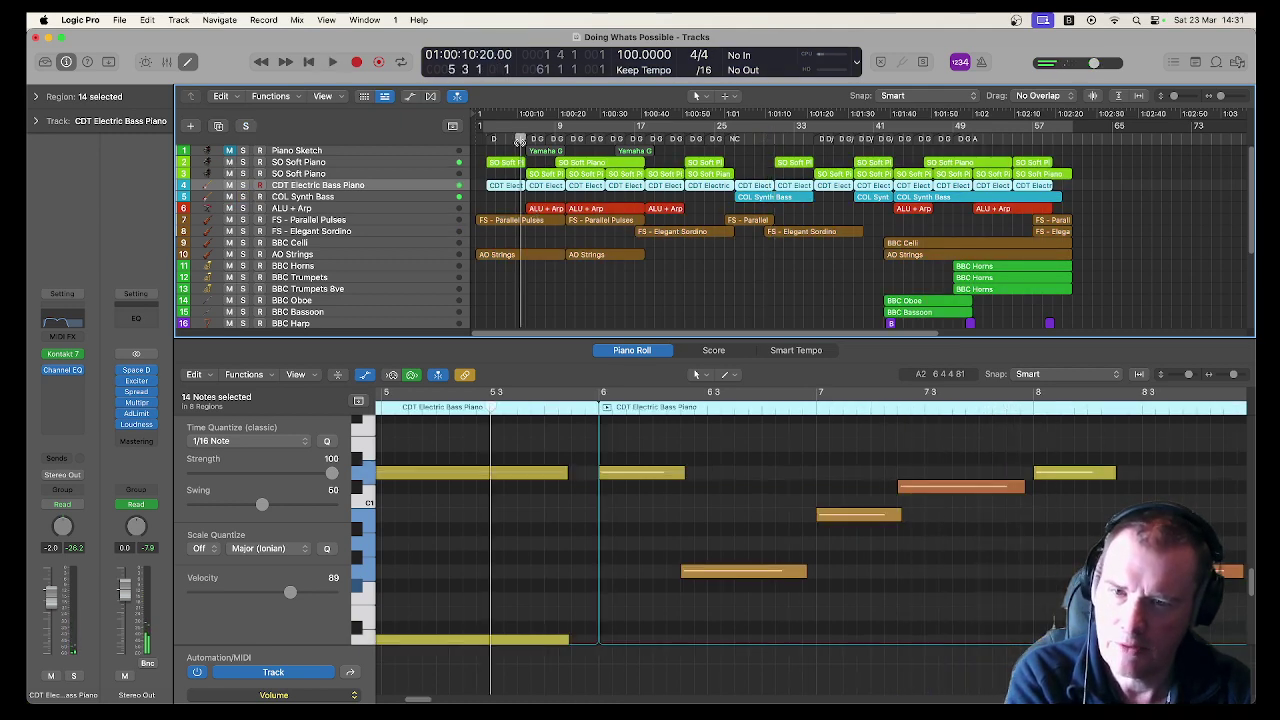
left_click(242, 208)
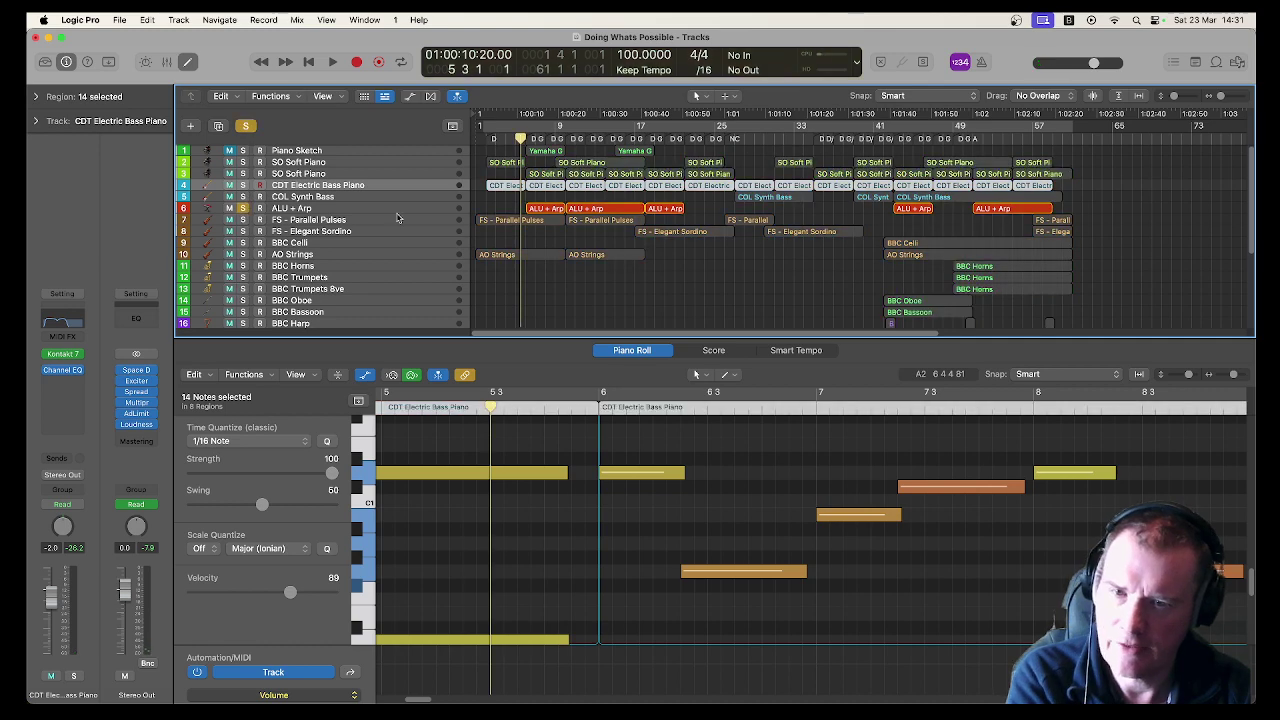
key("space")
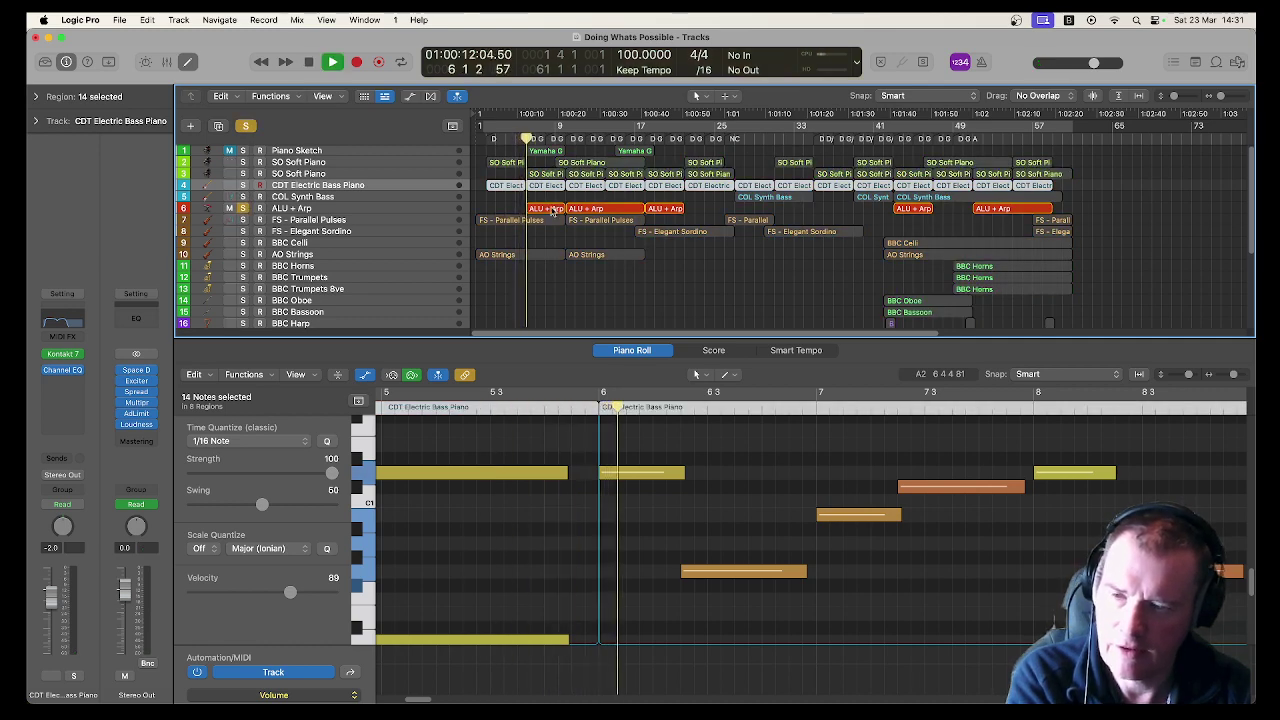
left_click(550, 210)
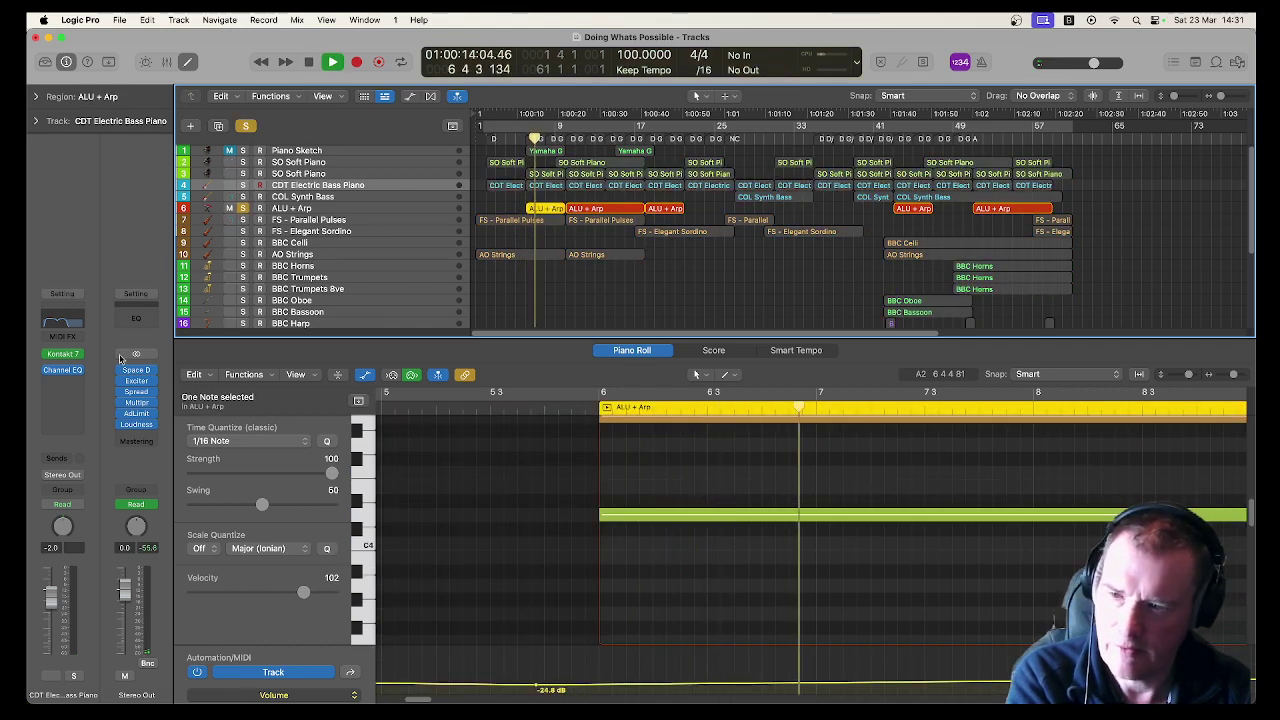
Step: View the ALU + Arp track's Kontakt 7 instrument during playback, close it, and stop and unsolo the track
left_click(63, 355)
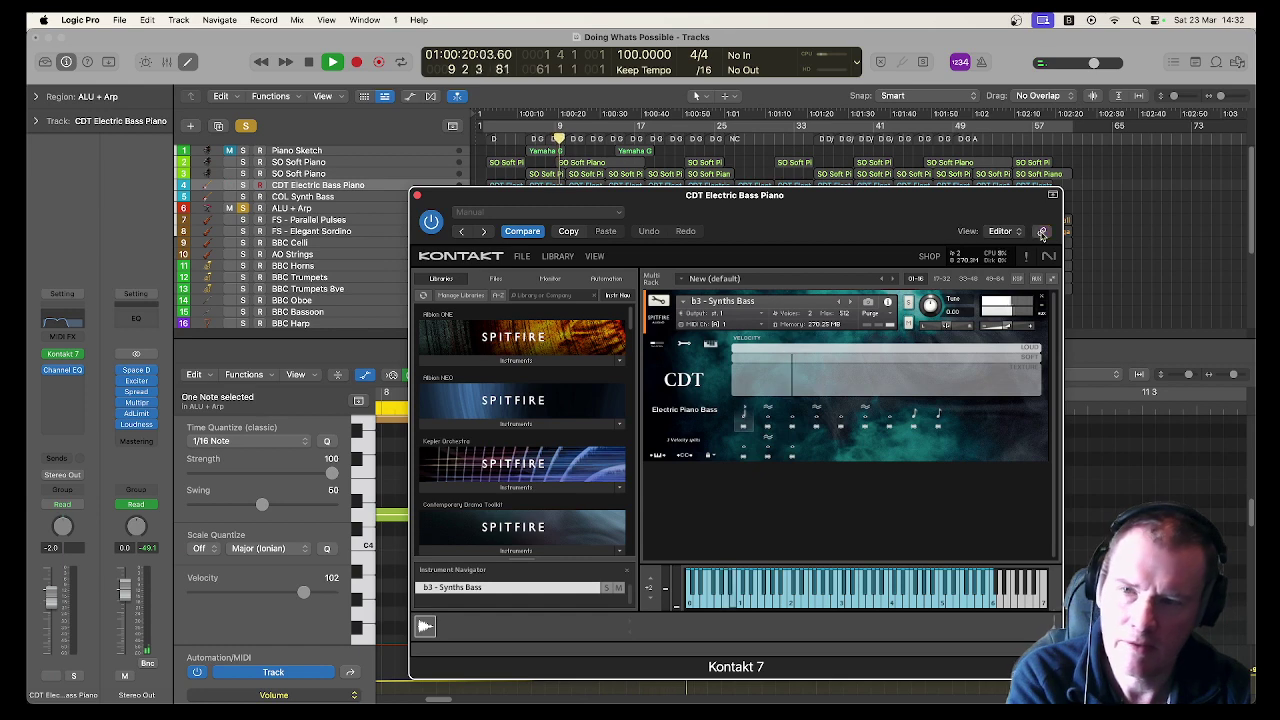
left_click(372, 209)
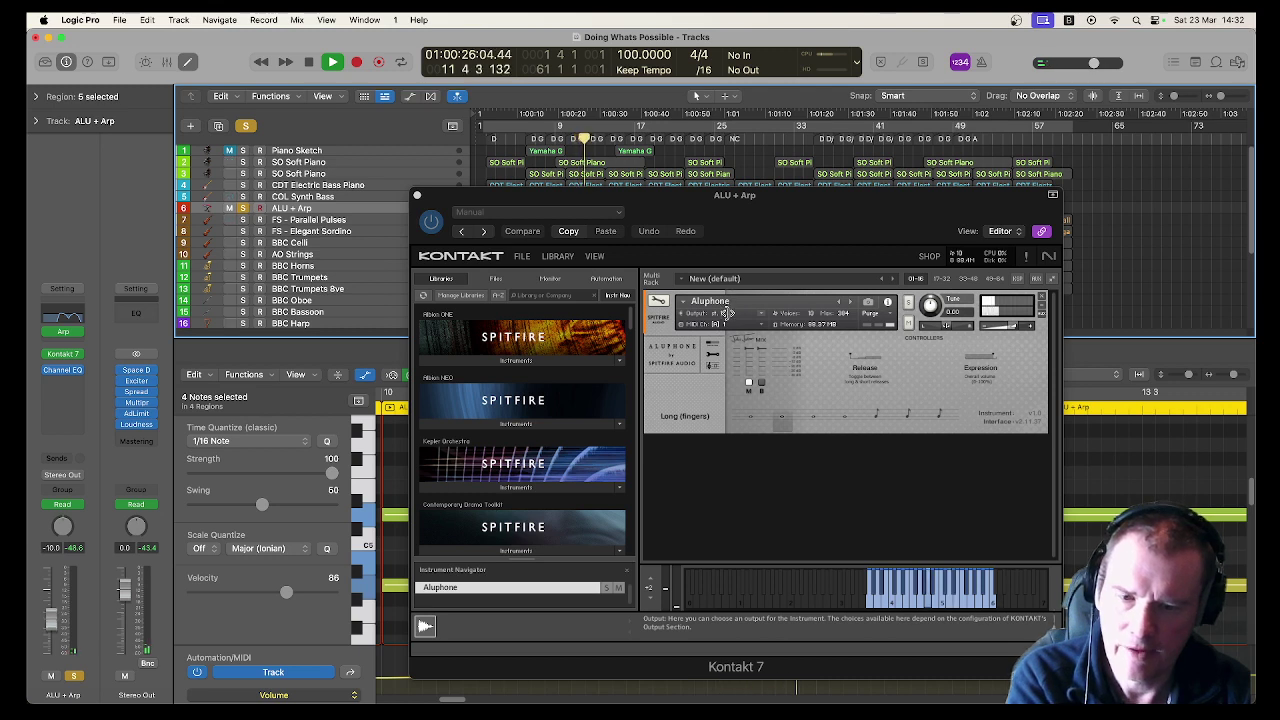
left_click(416, 194)
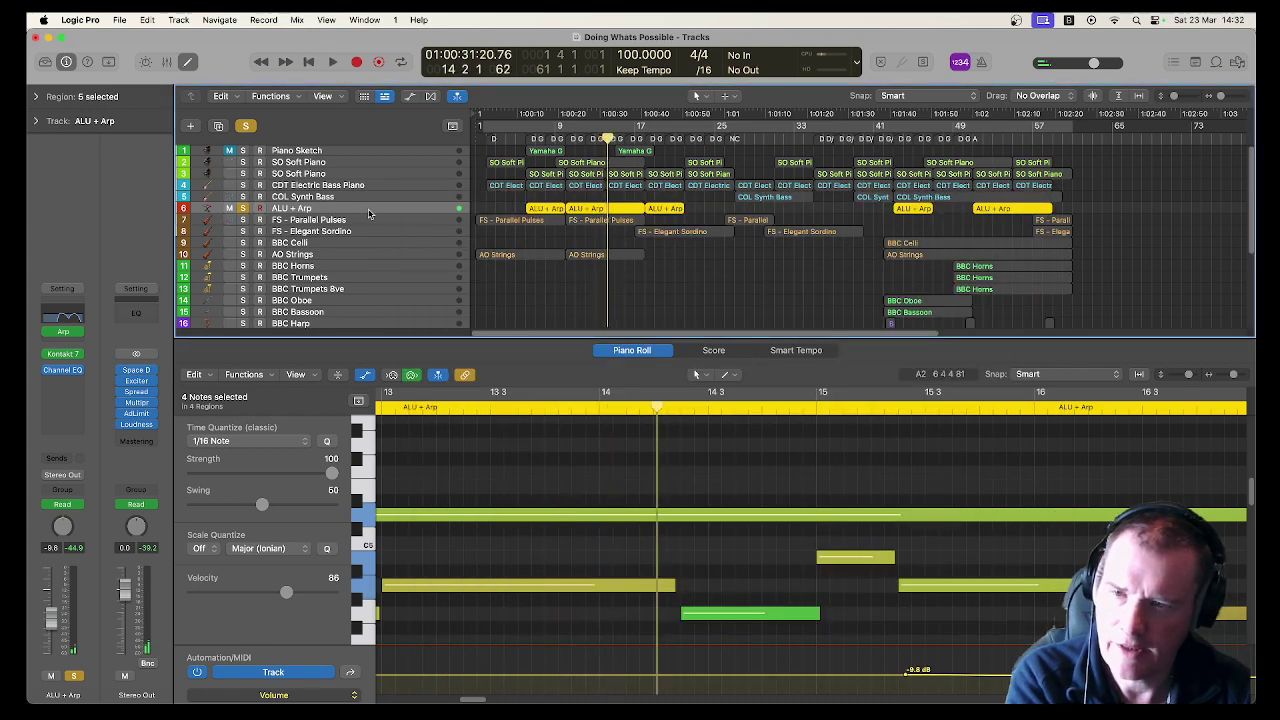
left_click(246, 209)
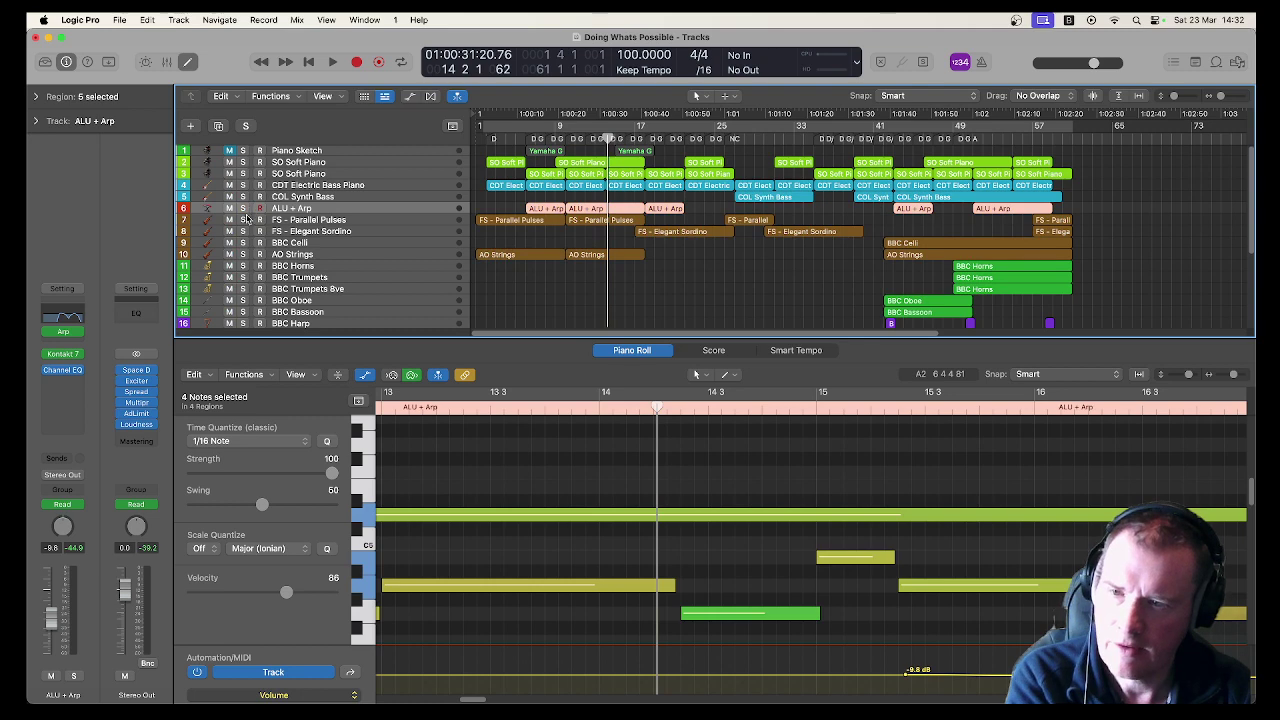
Step: Solo FS - Parallel Pulses and play it from the start with its Fragile String Evolutions plug-in open beside the track list
left_click(243, 220)
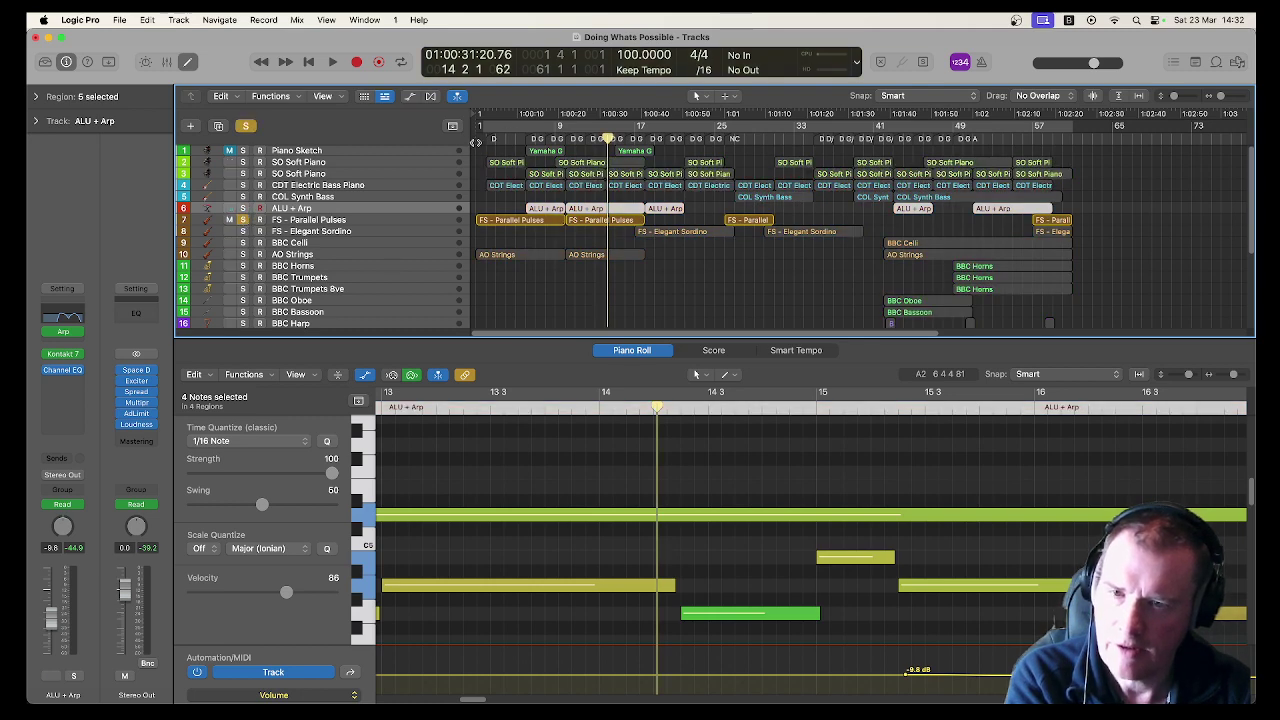
key("space")
left_click(309, 224)
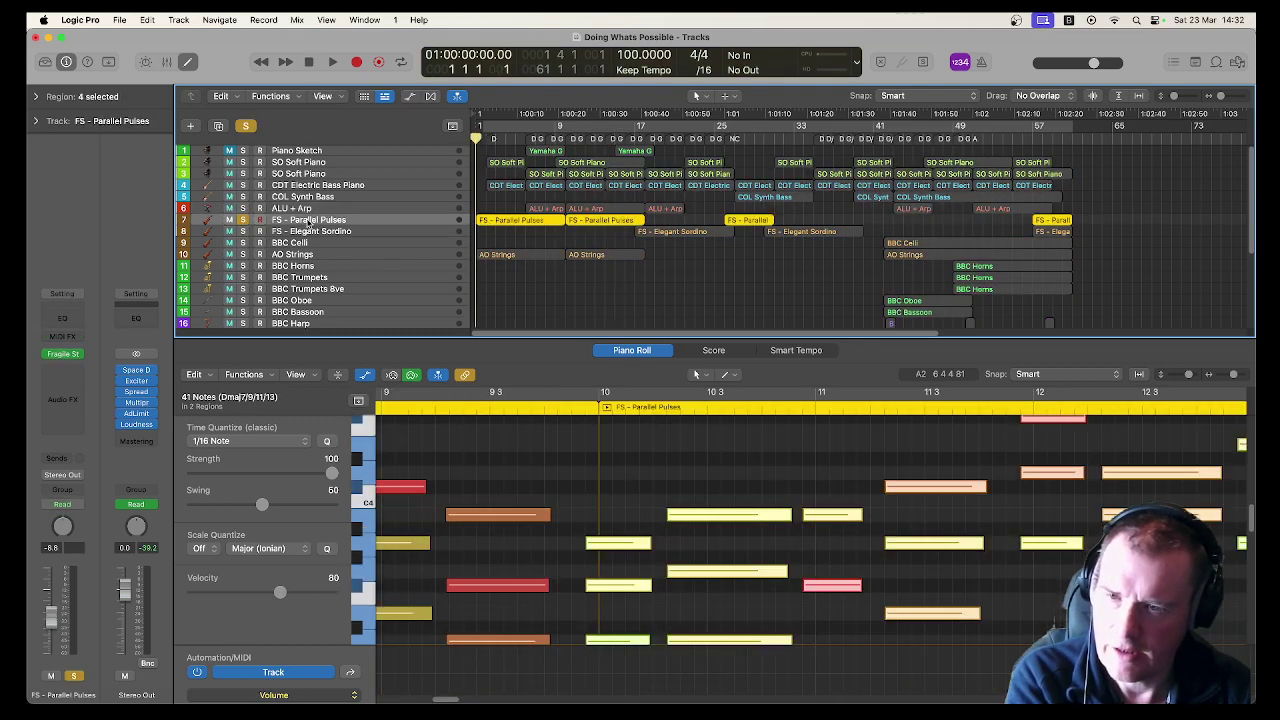
left_click(63, 356)
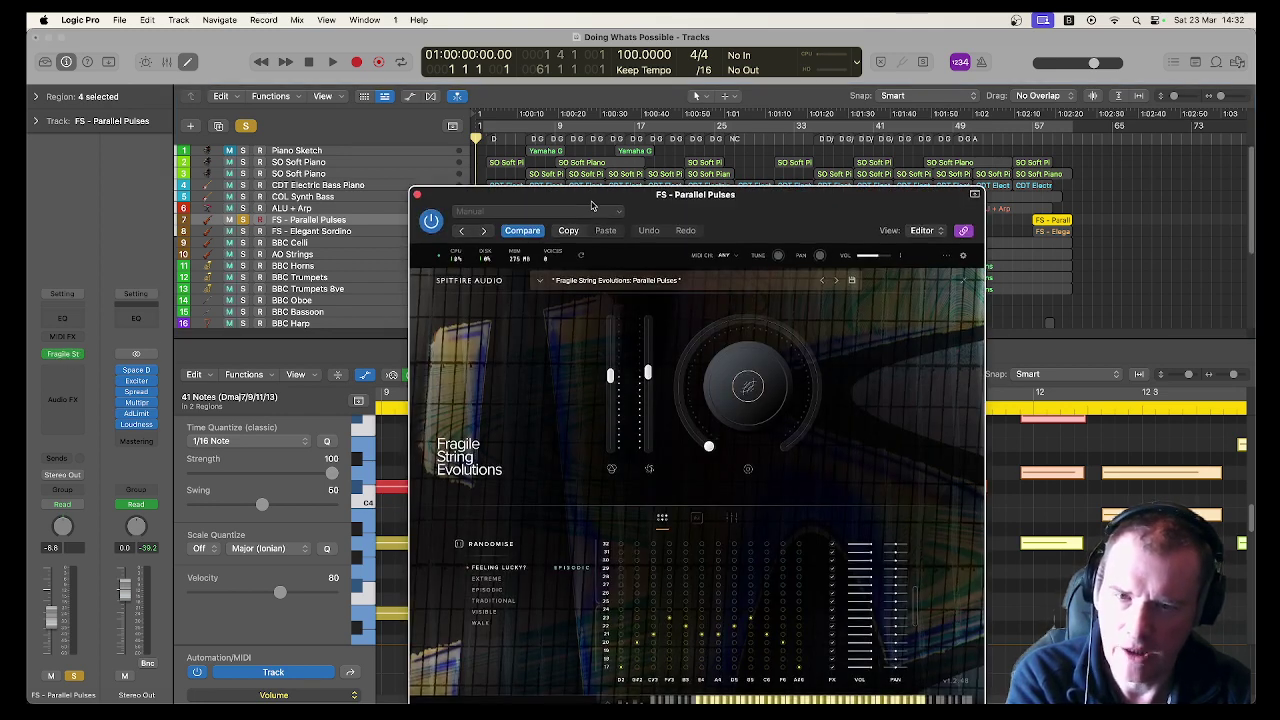
left_click_drag(594, 214, 578, 151)
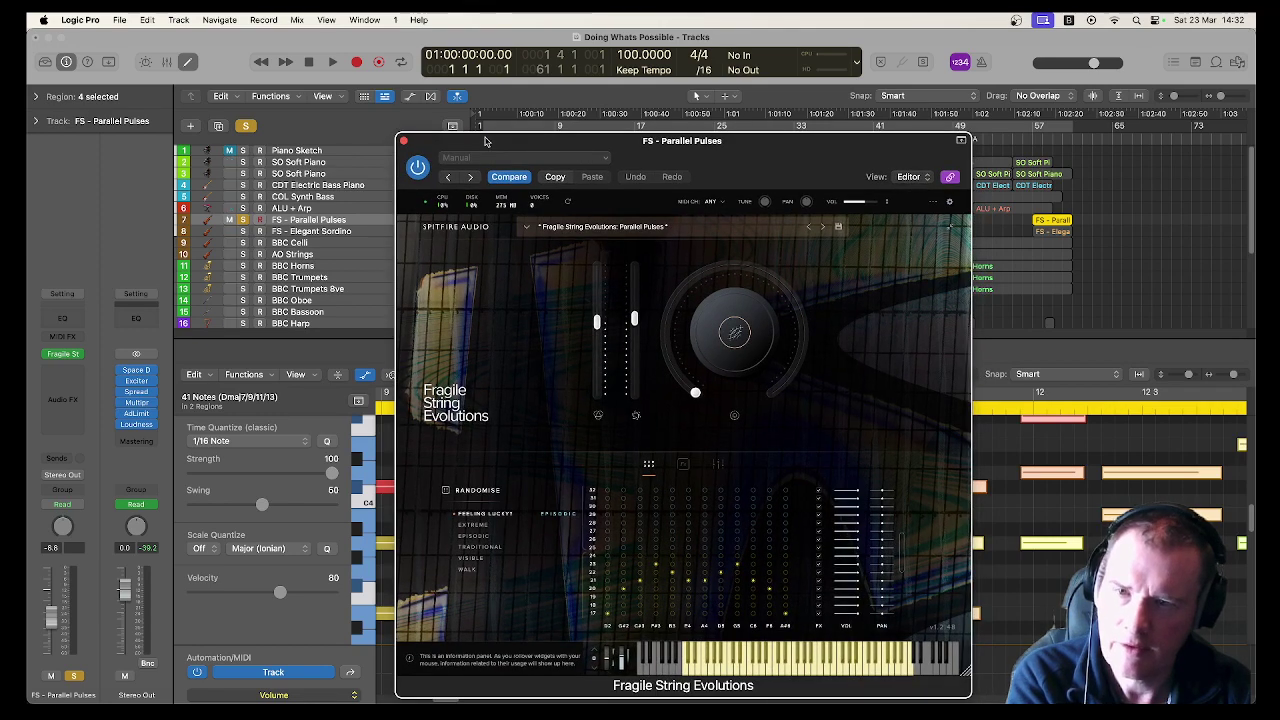
left_click_drag(485, 141, 689, 164)
key("space")
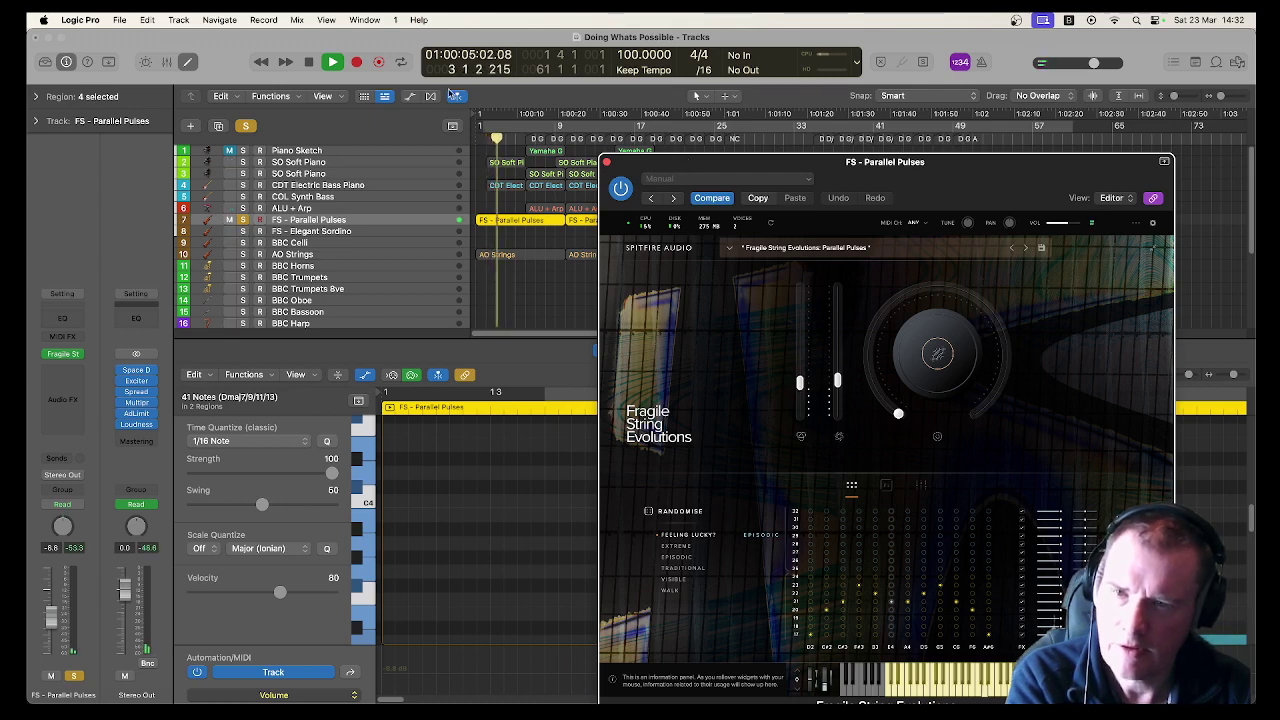
Step: Show track automation while watching the Fragile String Evolutions sliders during playback, close the plug-in and stop
left_click(410, 96)
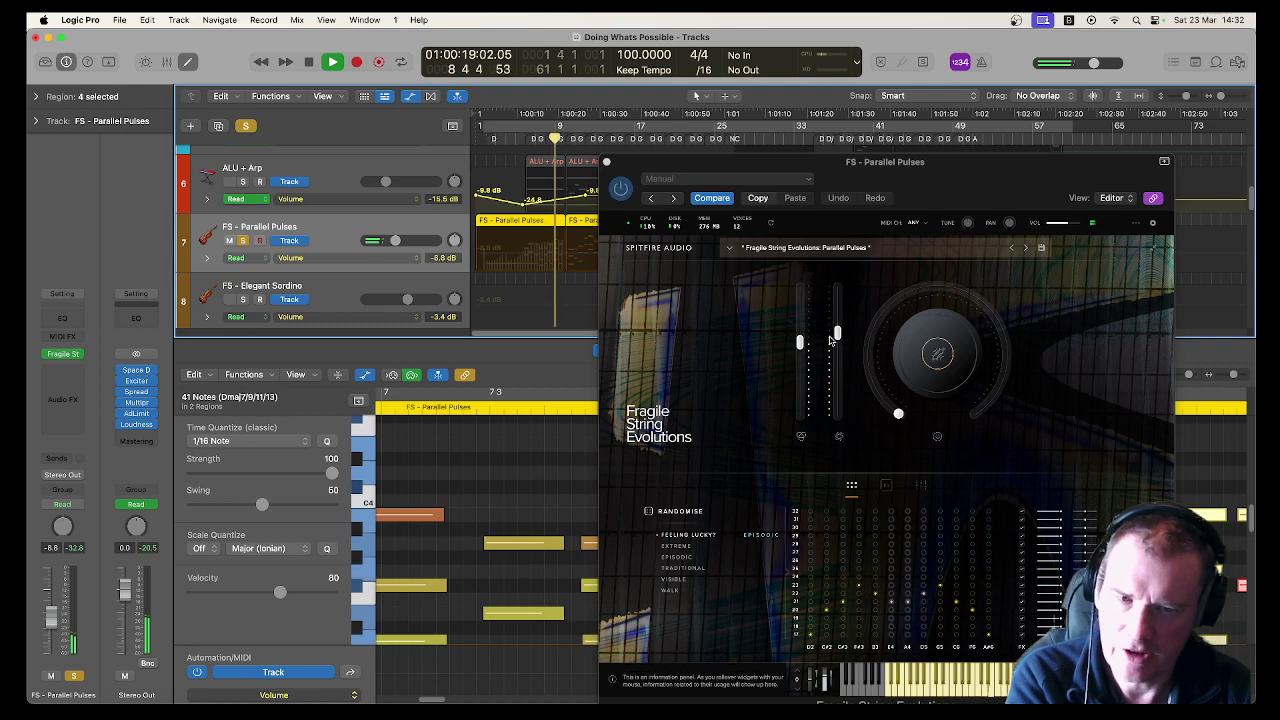
mouse_move(798, 342)
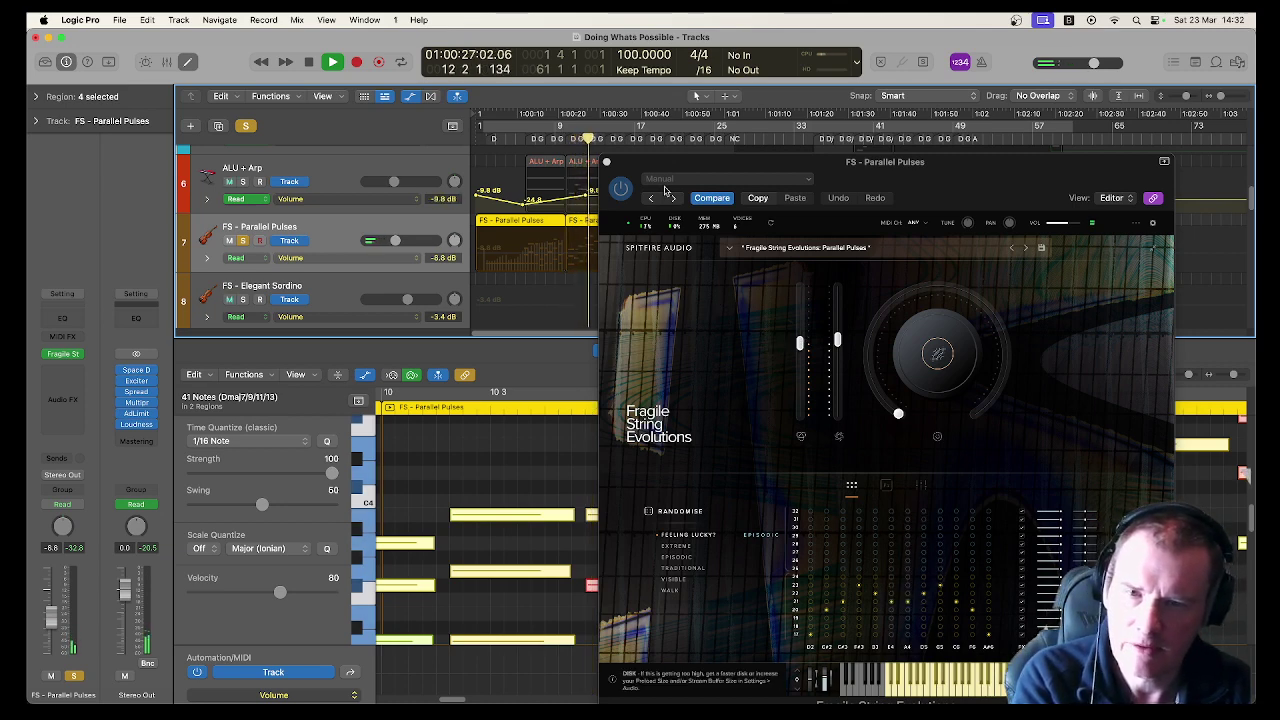
left_click_drag(662, 171, 697, 315)
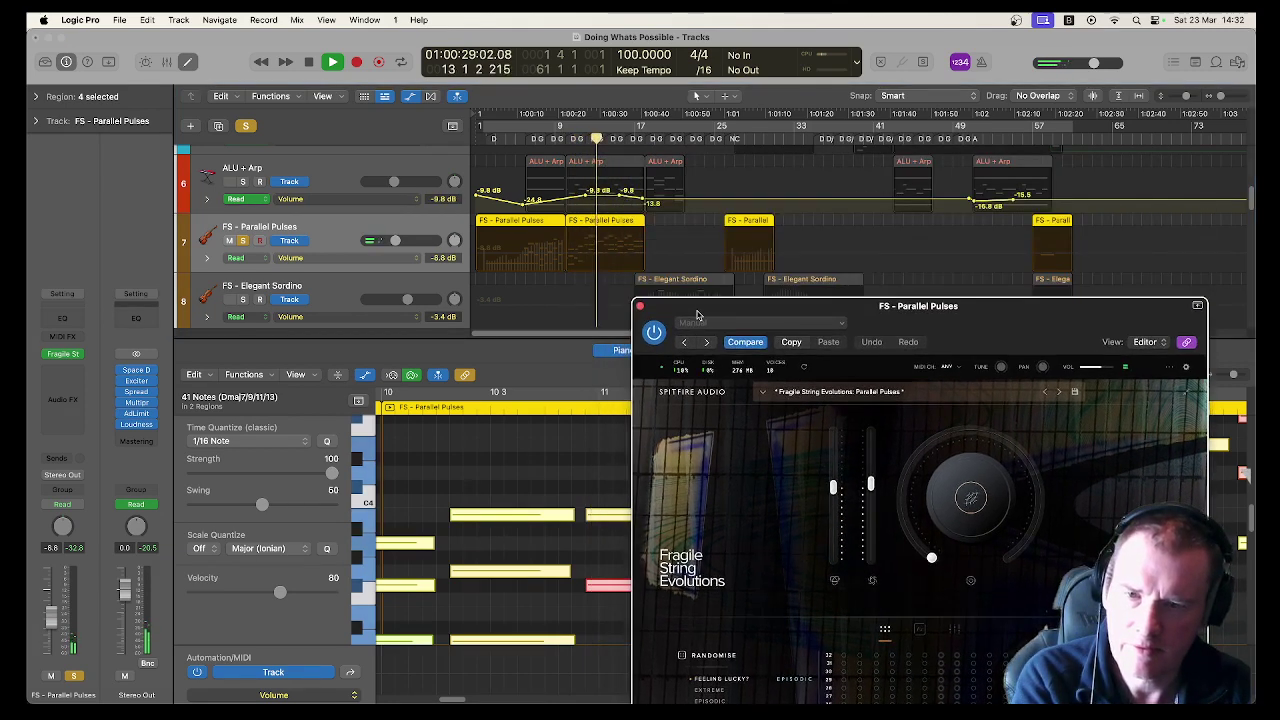
left_click(638, 305)
key("space")
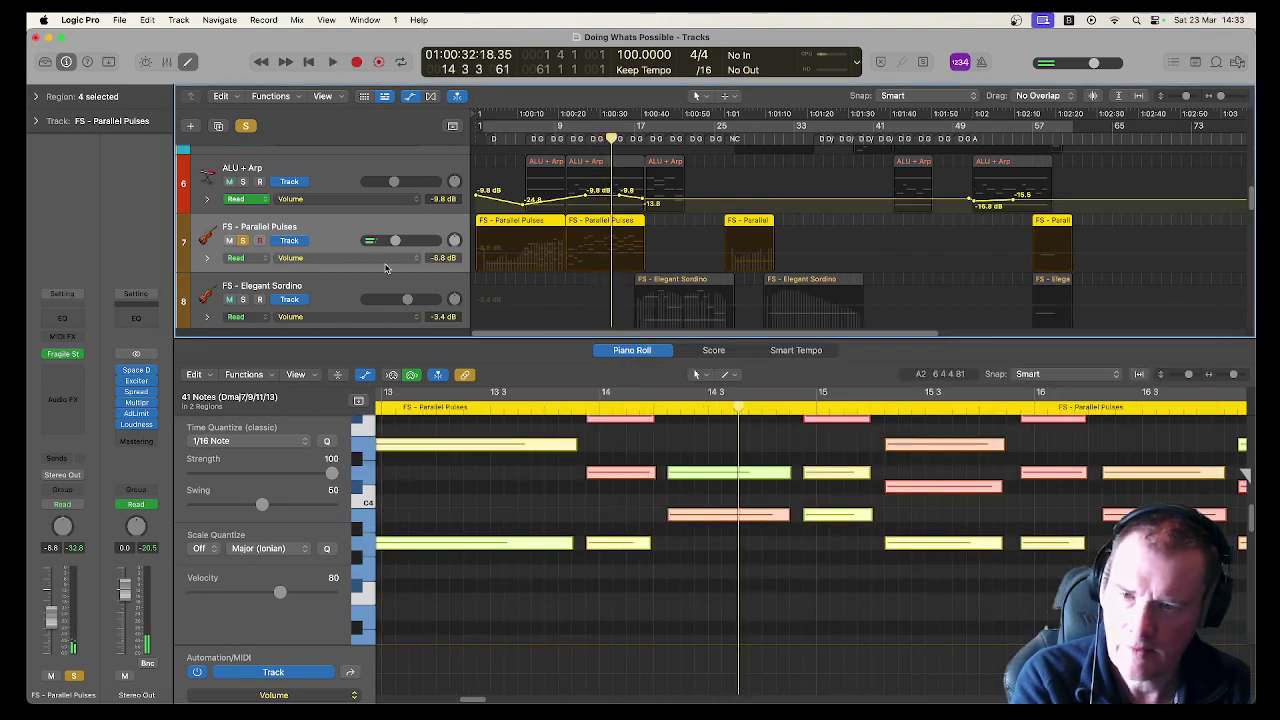
Step: Inspect the Ch. 1 Expression and Ch. 1 Modulation region automation on FS - Parallel Pulses, and hide automation
left_click(384, 262)
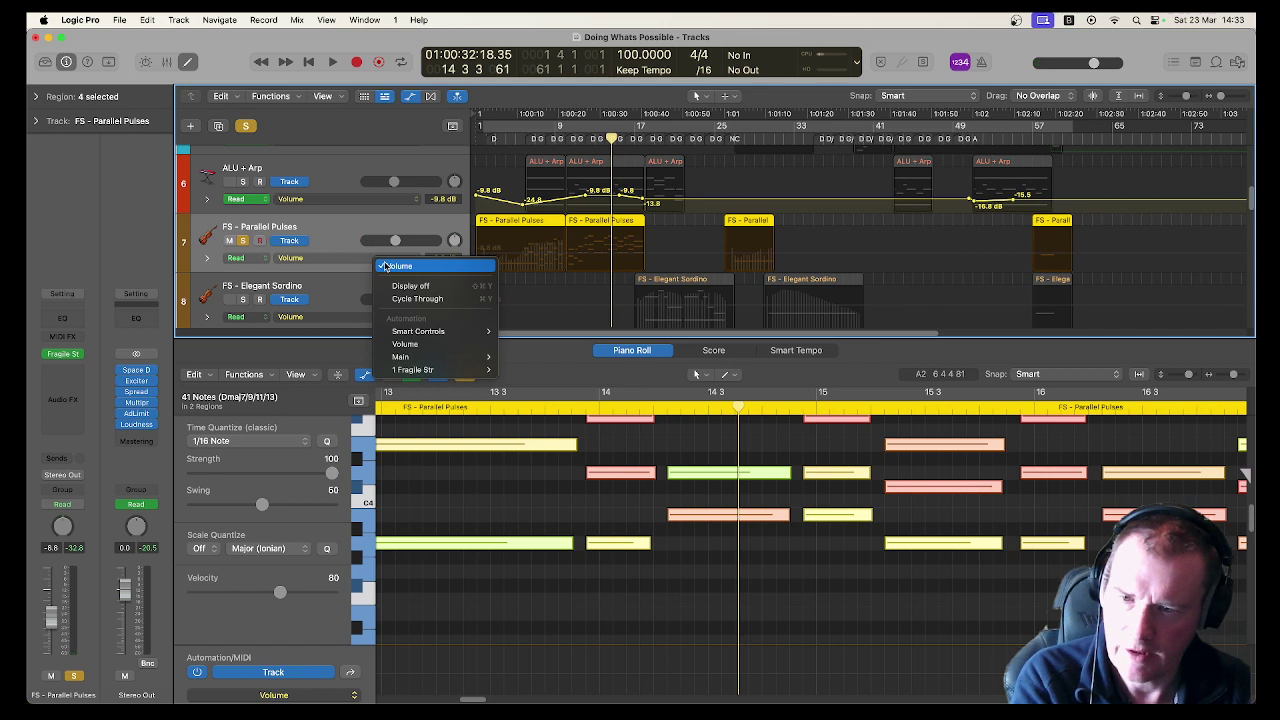
left_click(384, 265)
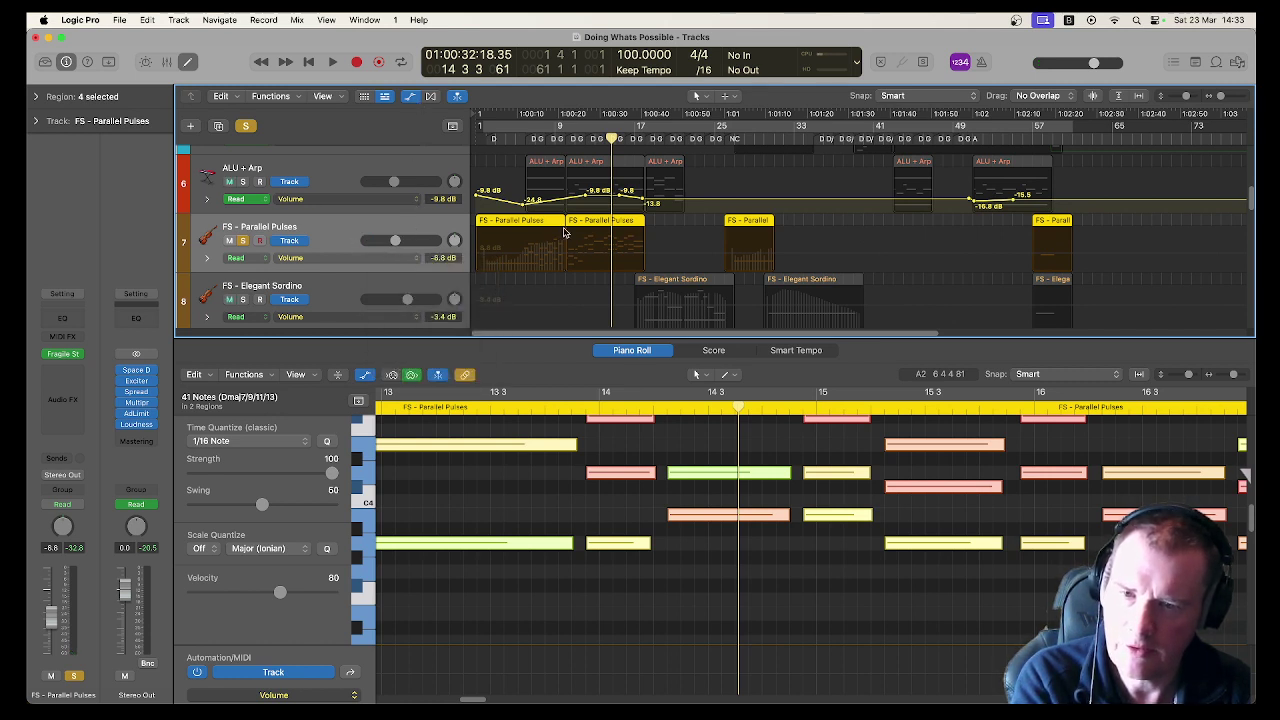
left_click(297, 242)
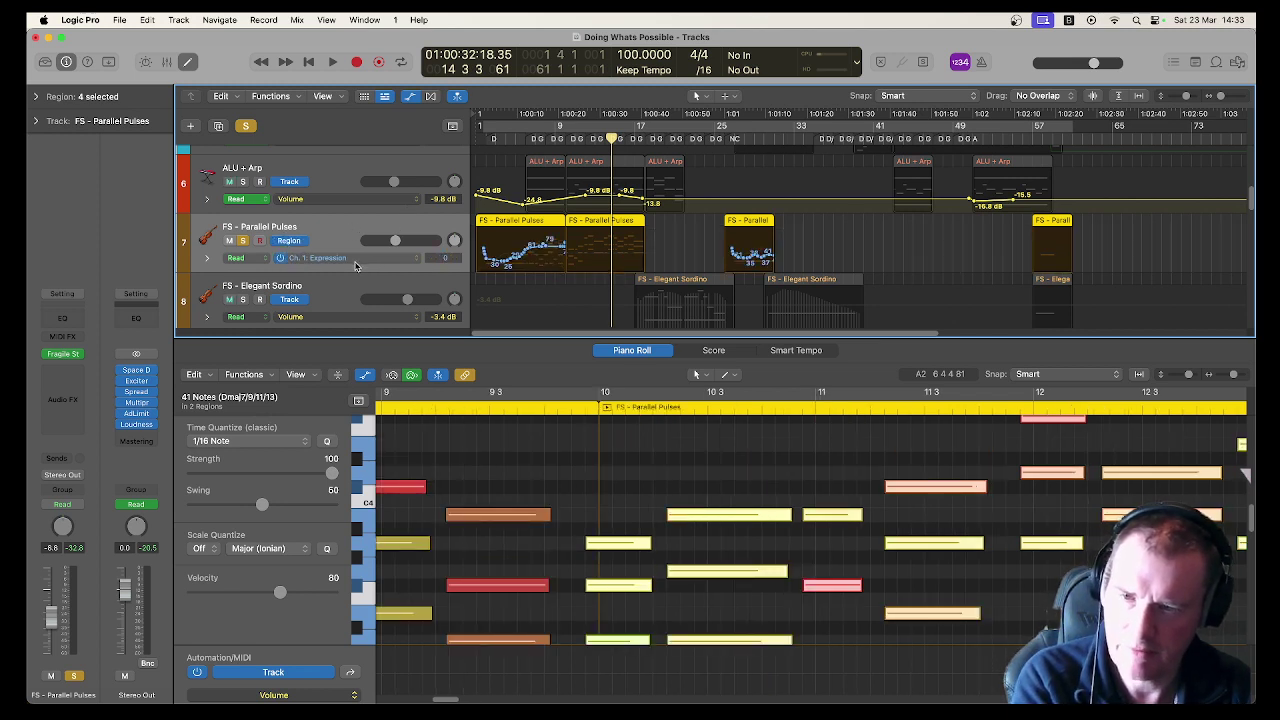
left_click(354, 264)
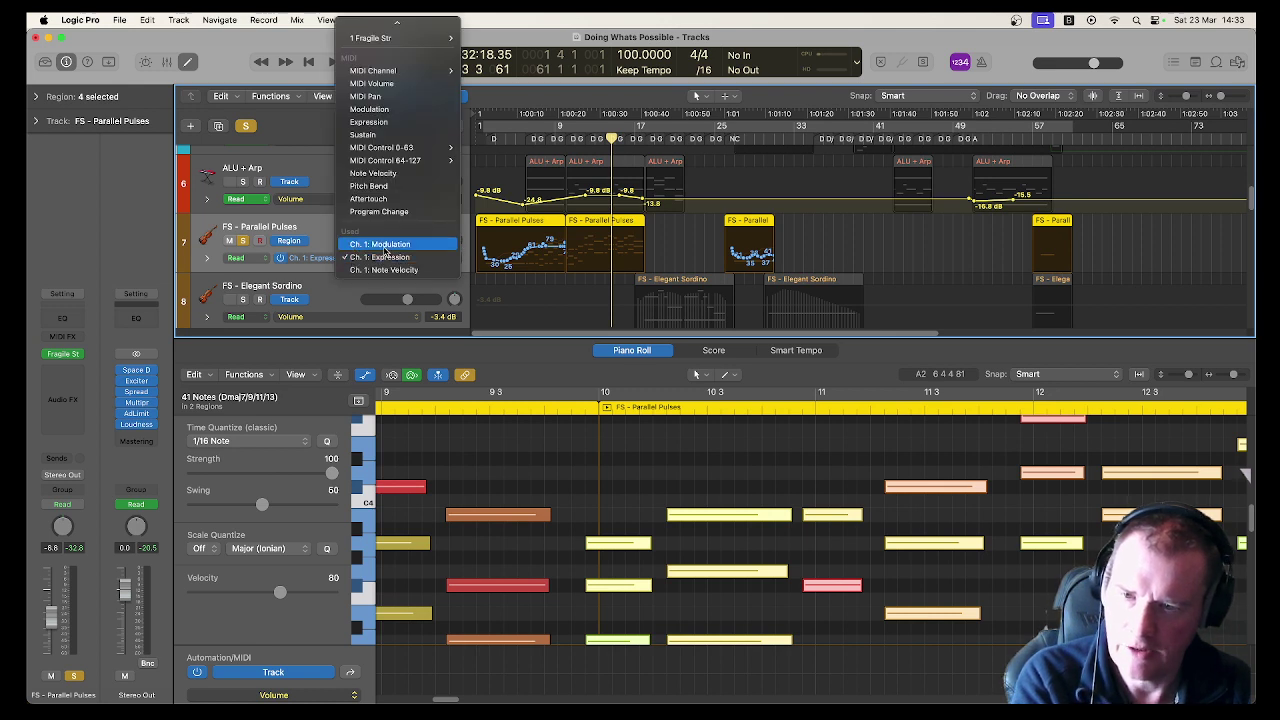
left_click(385, 246)
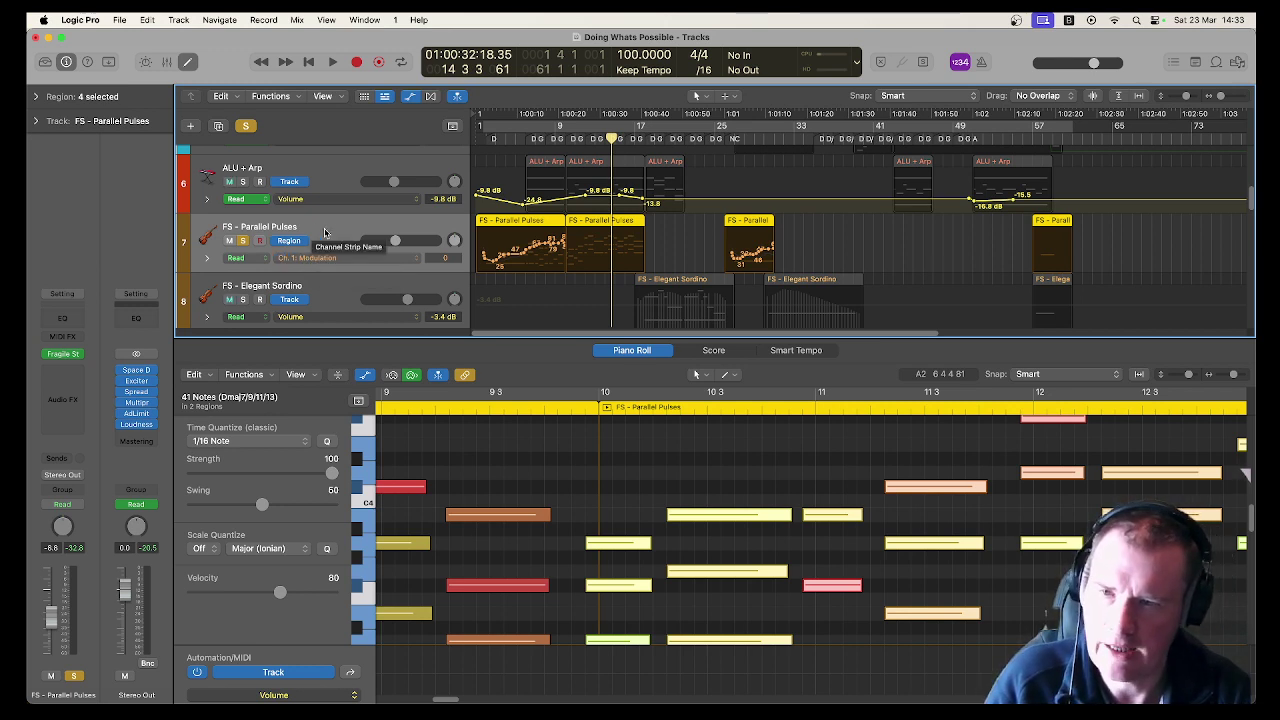
left_click(411, 99)
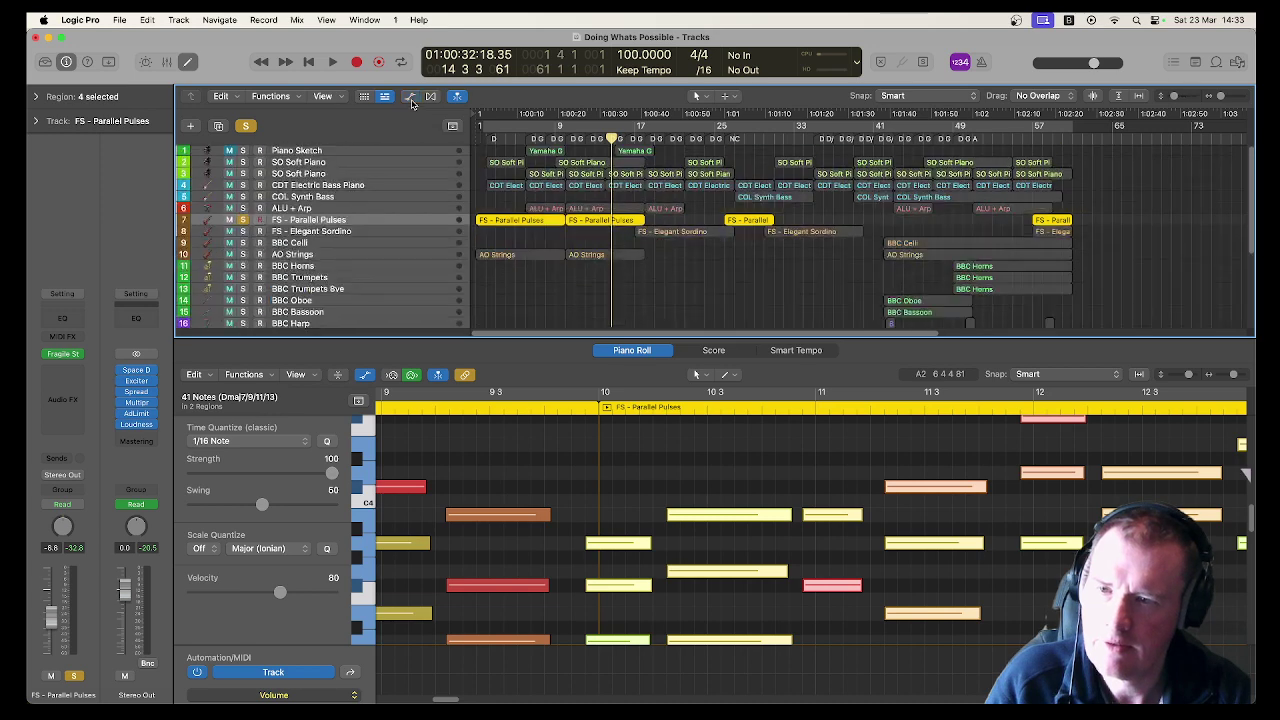
Step: Audition FS - Elegant Sordino alone from bar 17 in place of FS - Parallel Pulses, and clear the solo
left_click(242, 220)
left_click(243, 231)
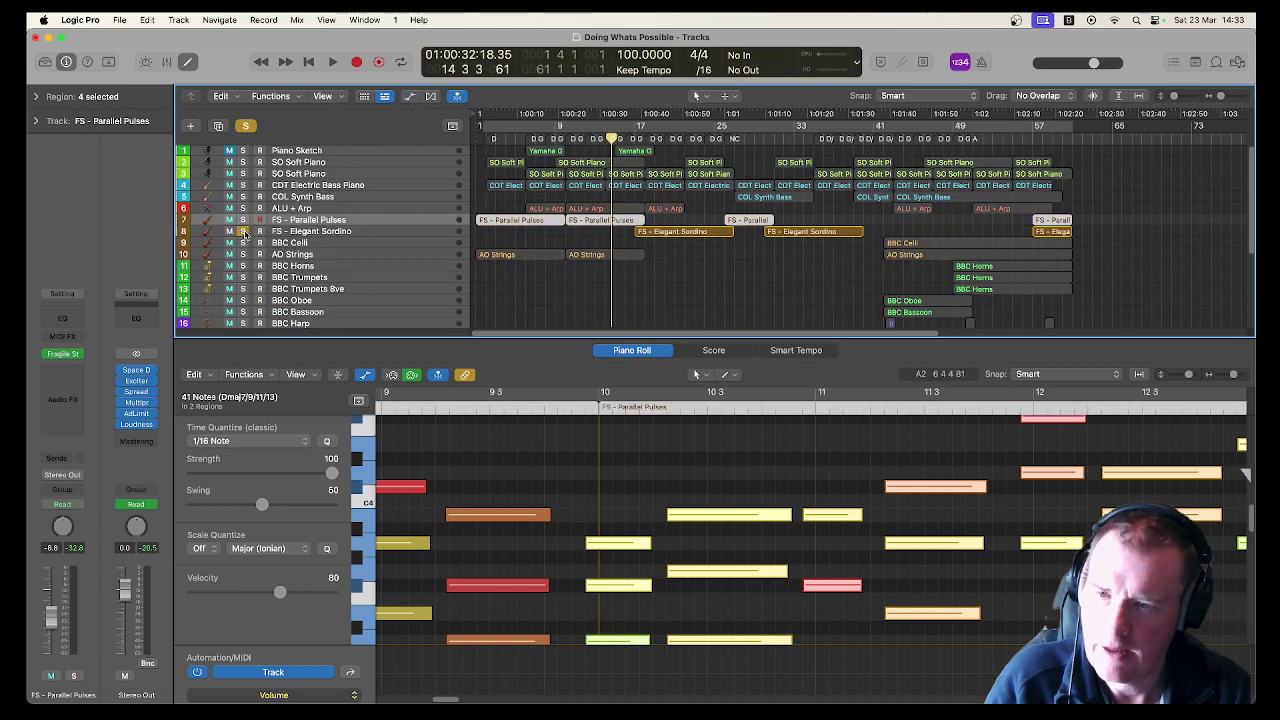
left_click(343, 236)
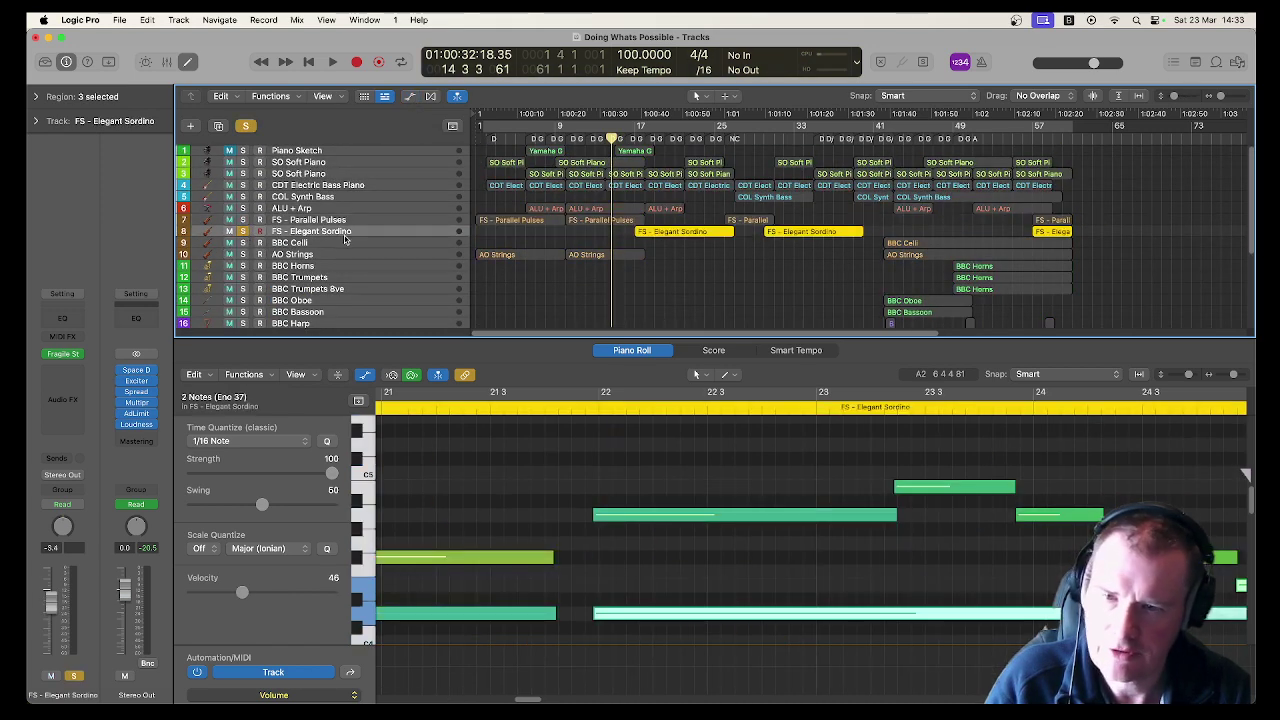
left_click(645, 138)
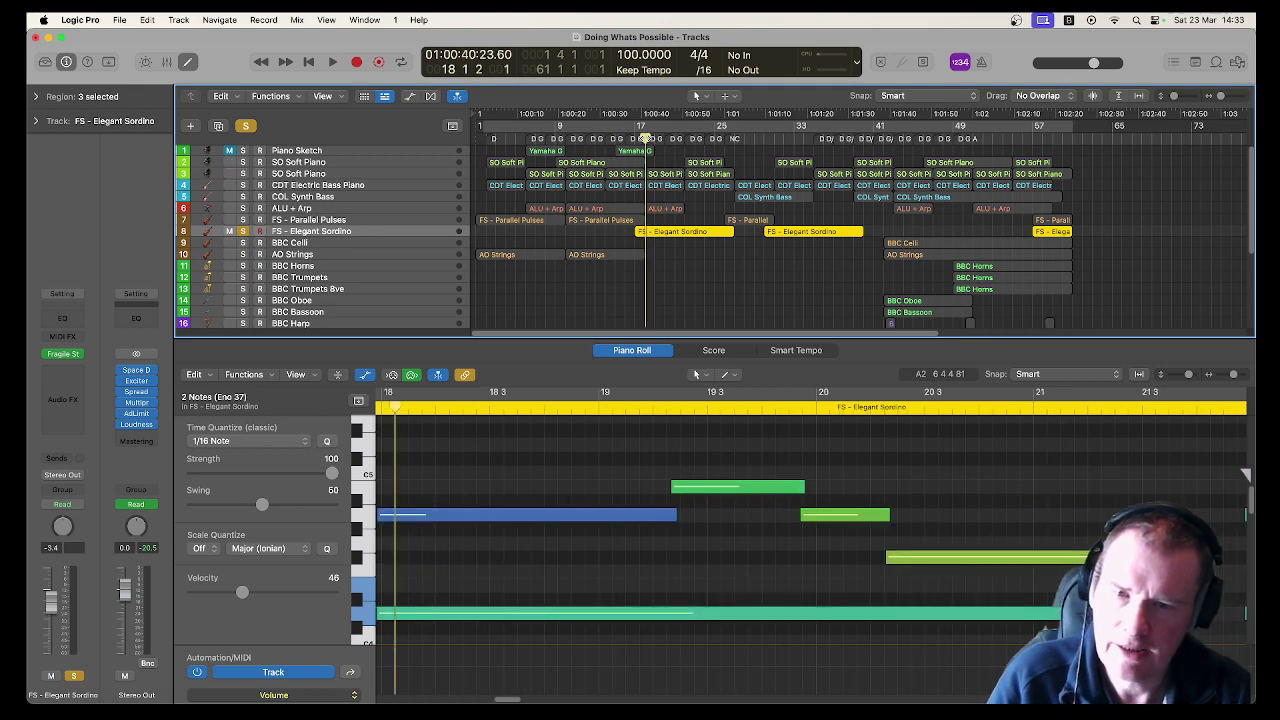
left_click(634, 138)
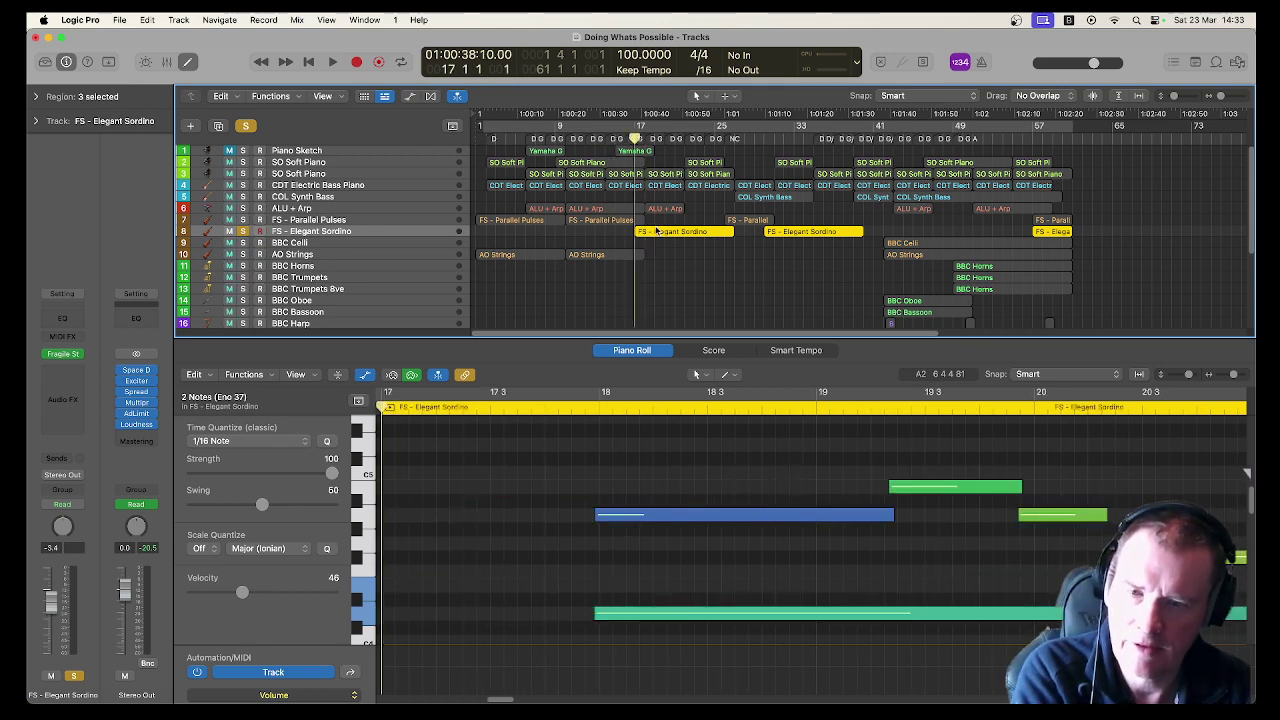
key("space")
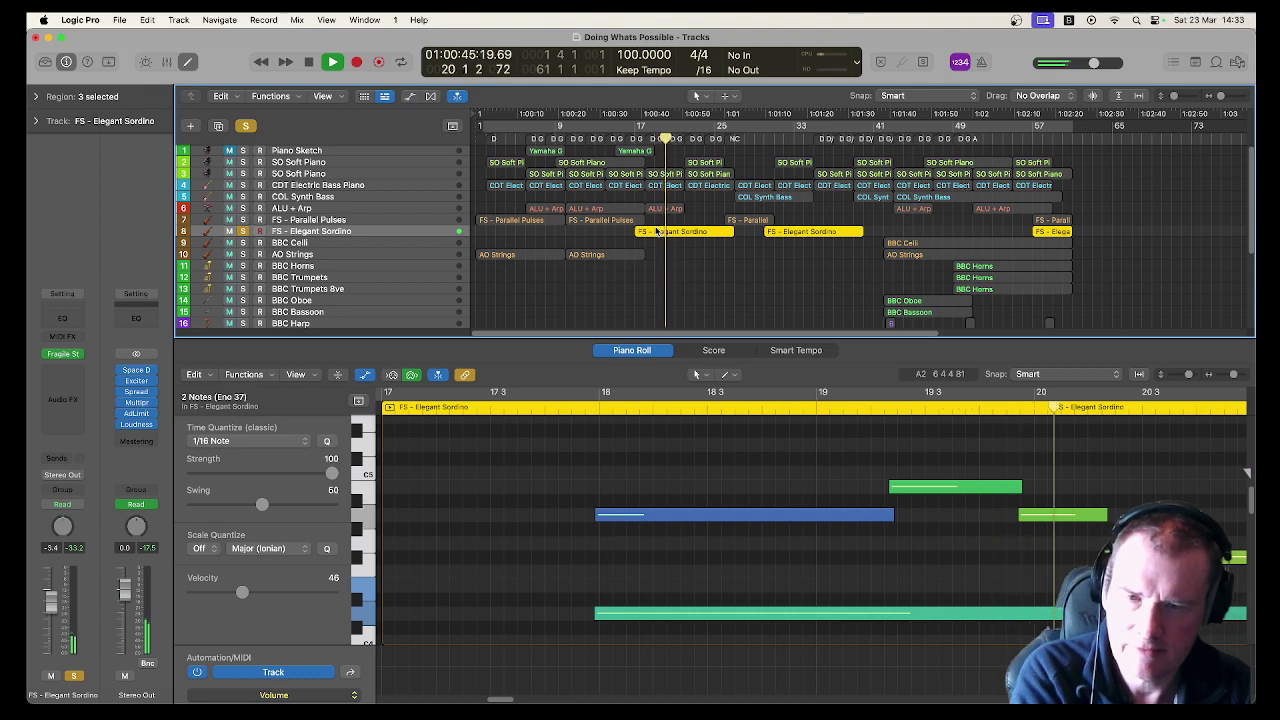
key("space")
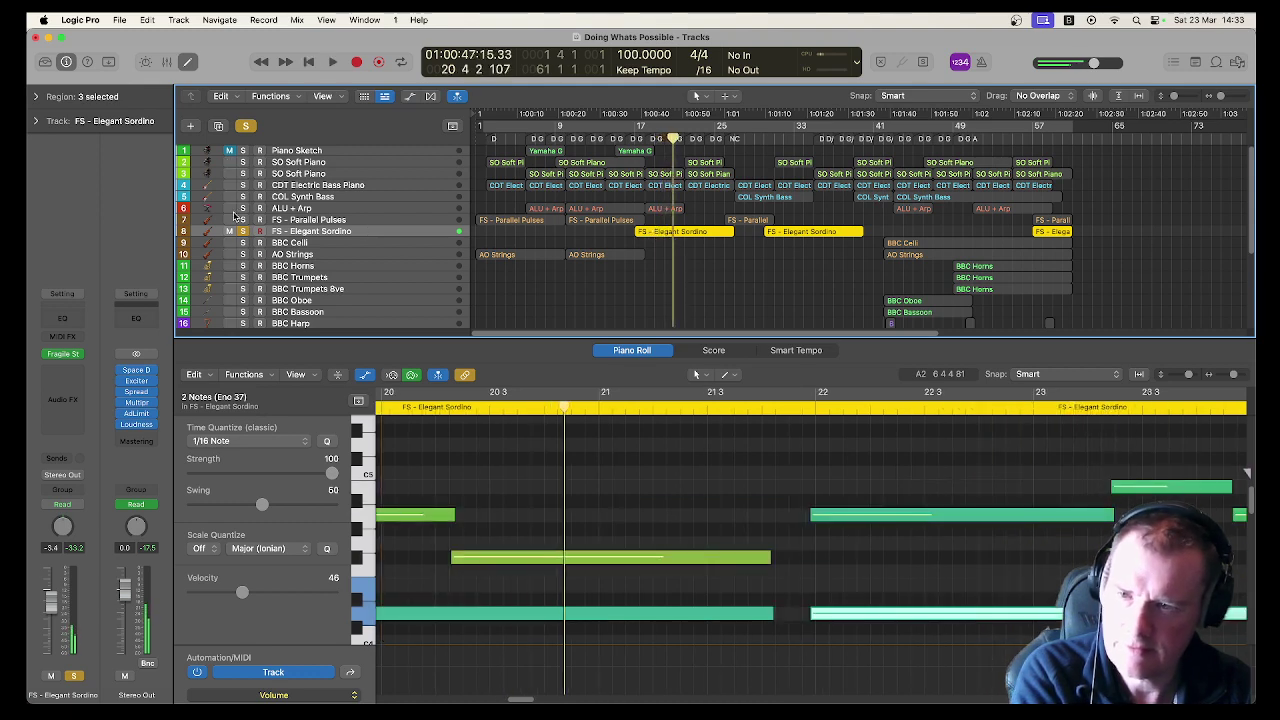
left_click(513, 290)
Step: Audition AO Strings alone from the start and from bar 9 with its volume automation shown
scroll(513, 290, "down", 4)
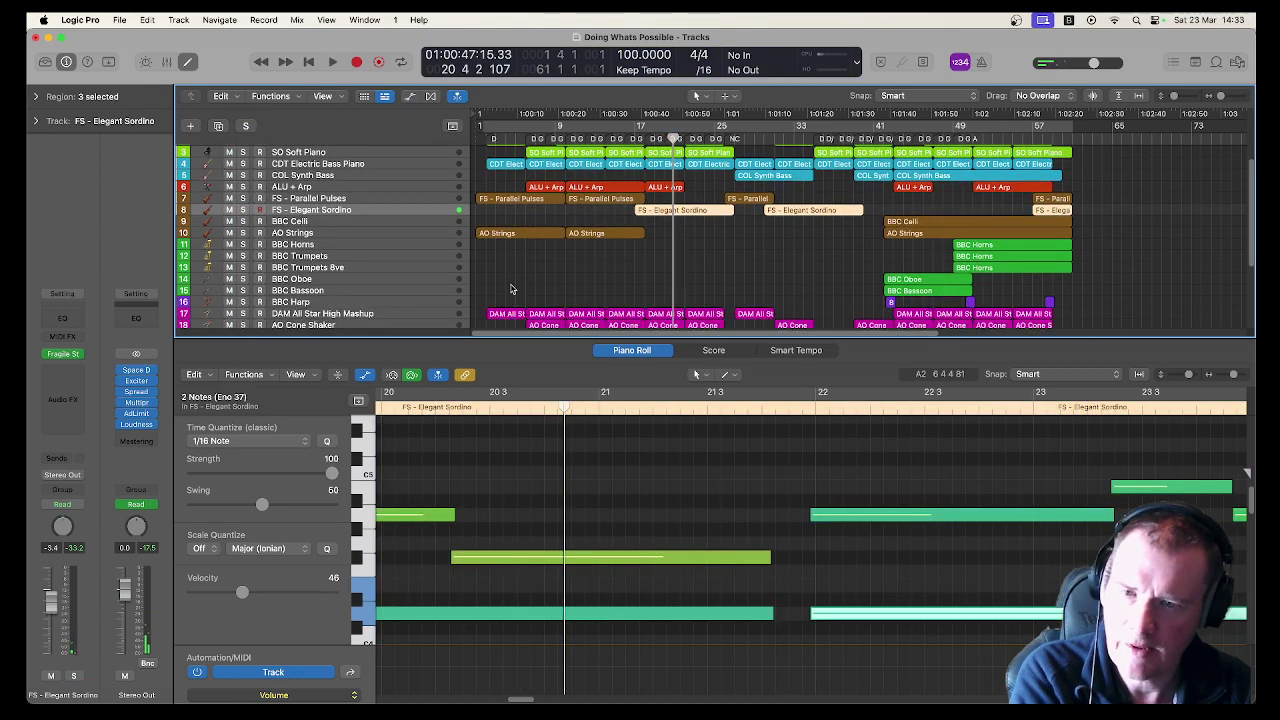
scroll(491, 189, "up", 1)
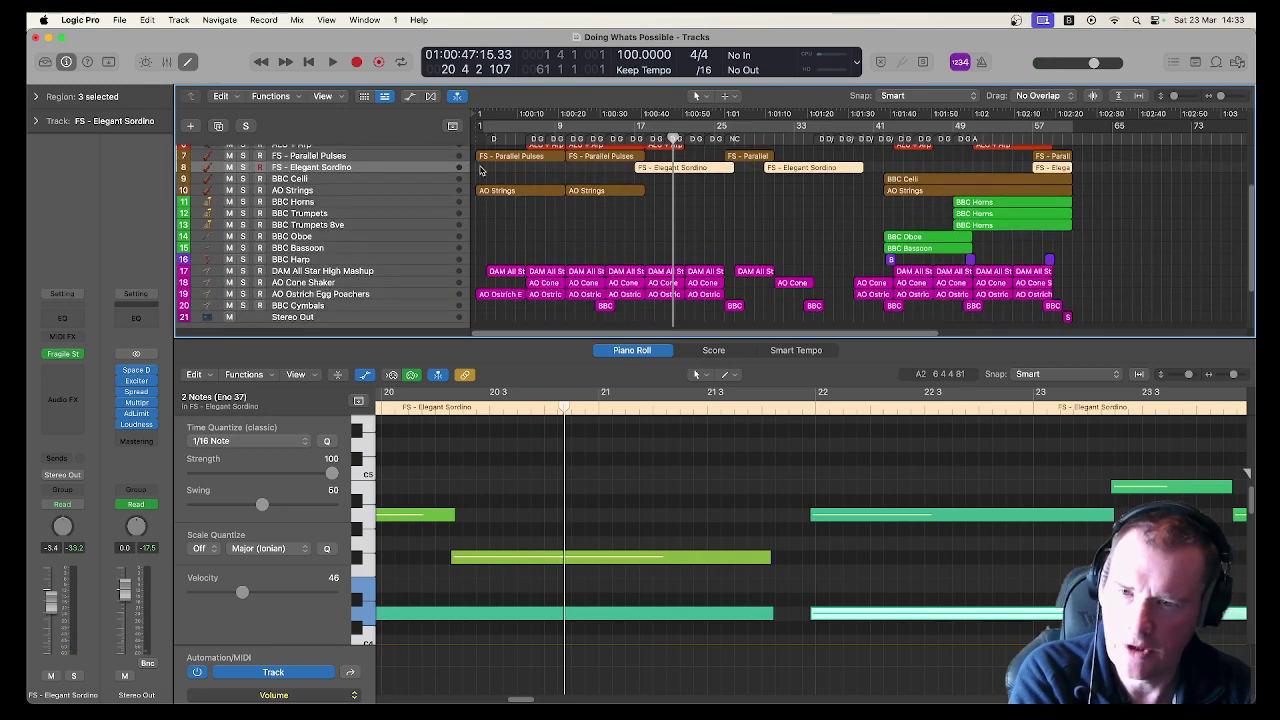
key("Return")
key("space")
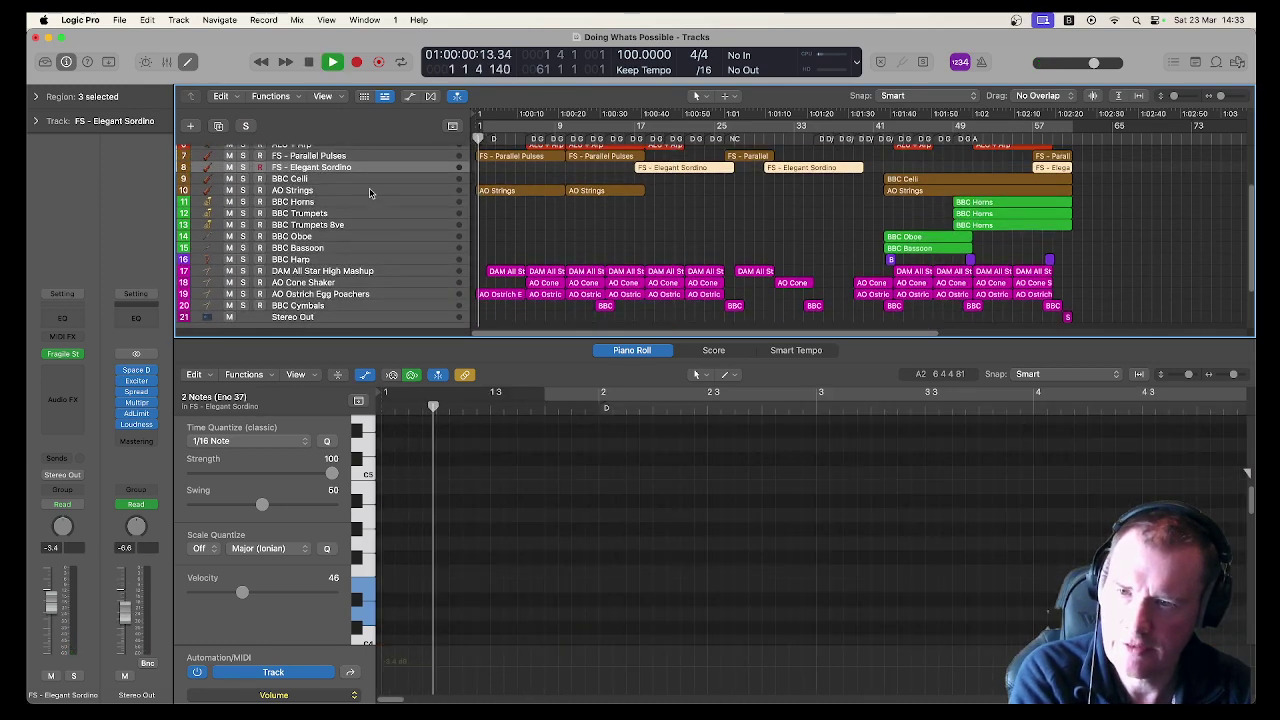
left_click(369, 192)
left_click(243, 190)
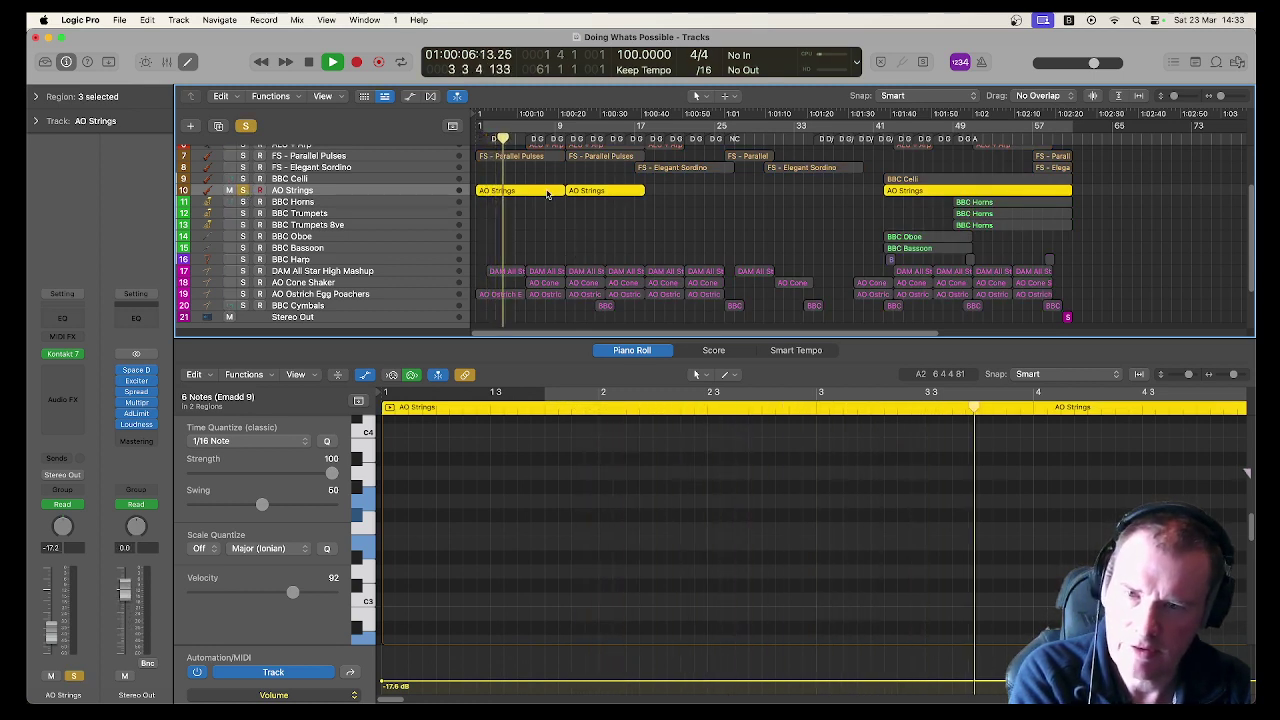
left_click(411, 96)
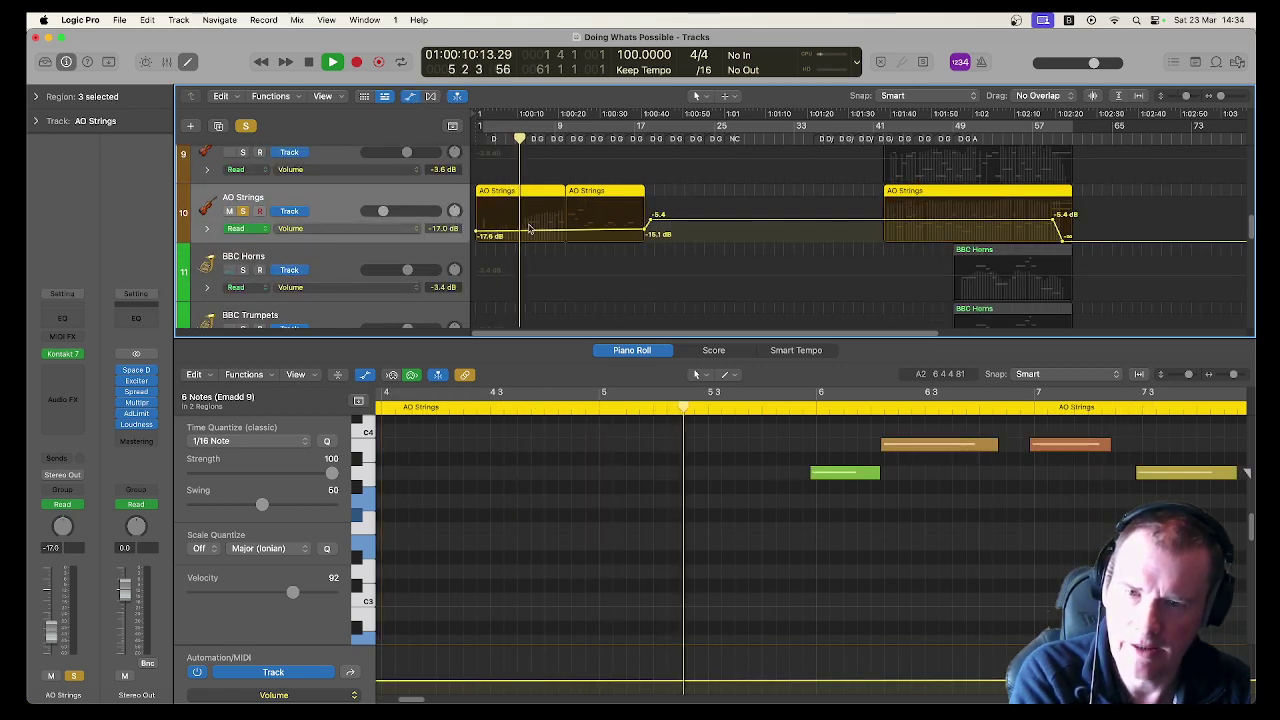
left_click(560, 125)
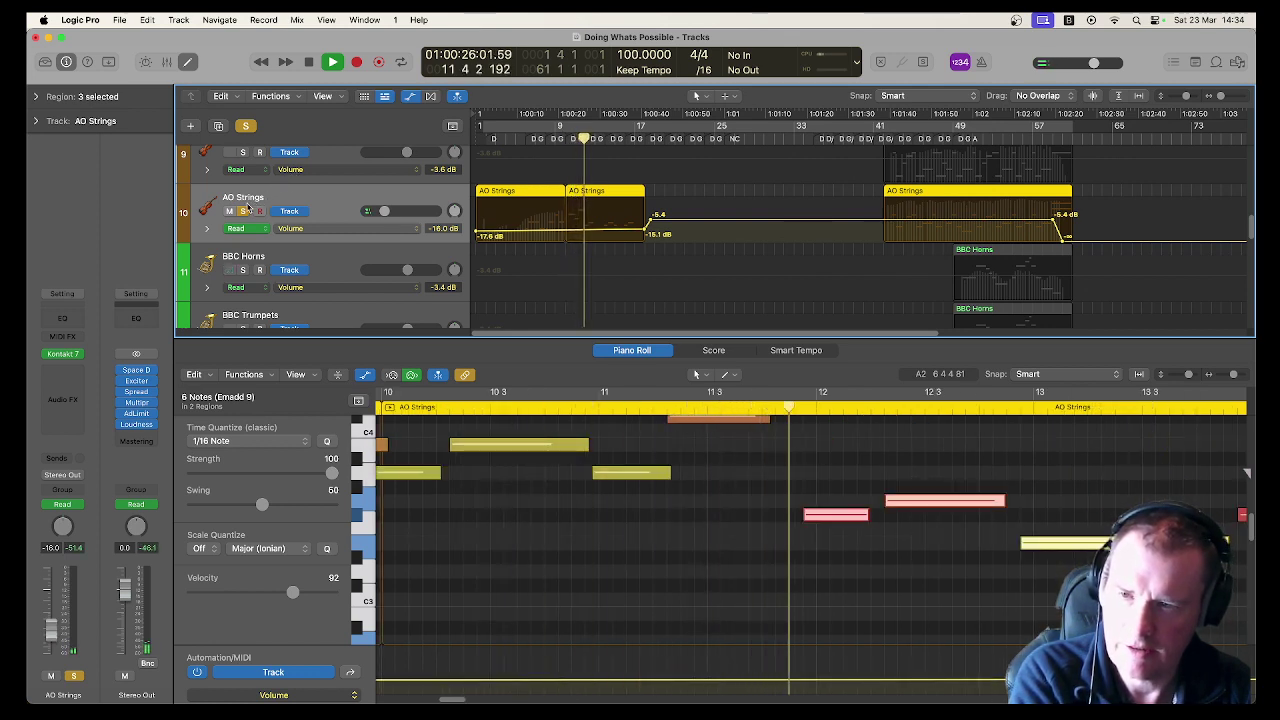
Step: Clear the AO Strings solo, stop playback and hide the track automation
key("Down")
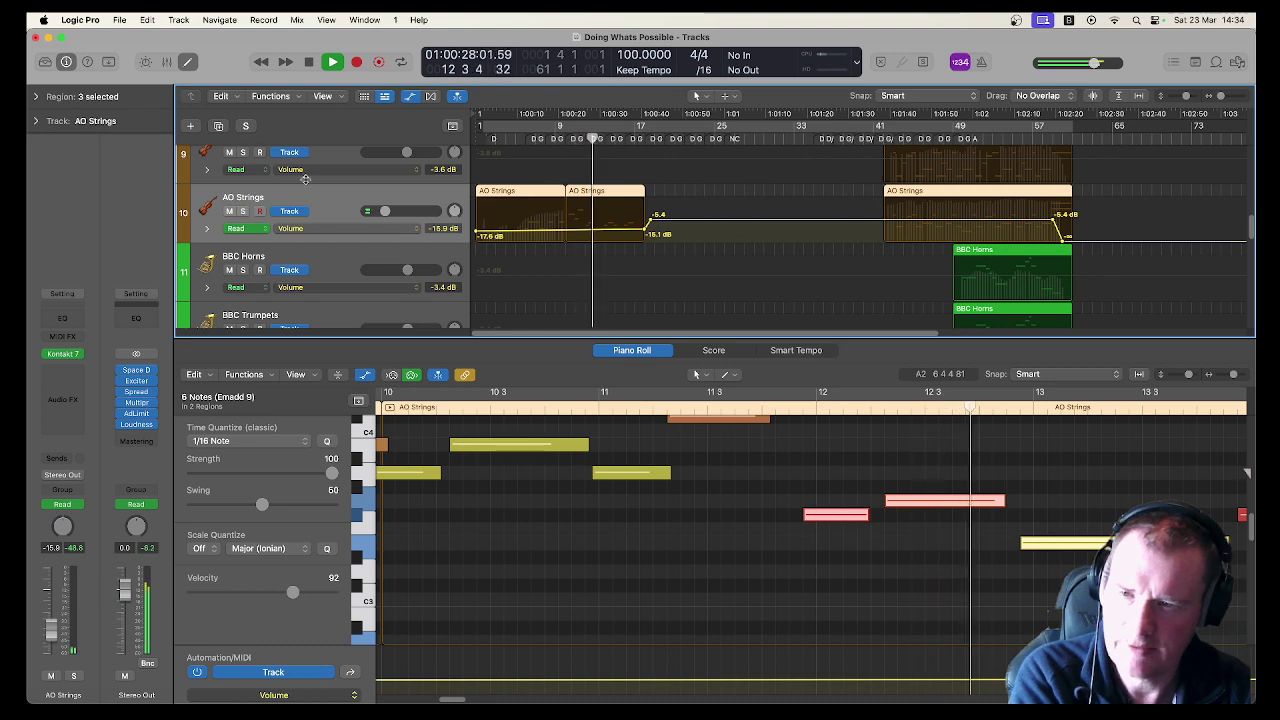
left_click(413, 97)
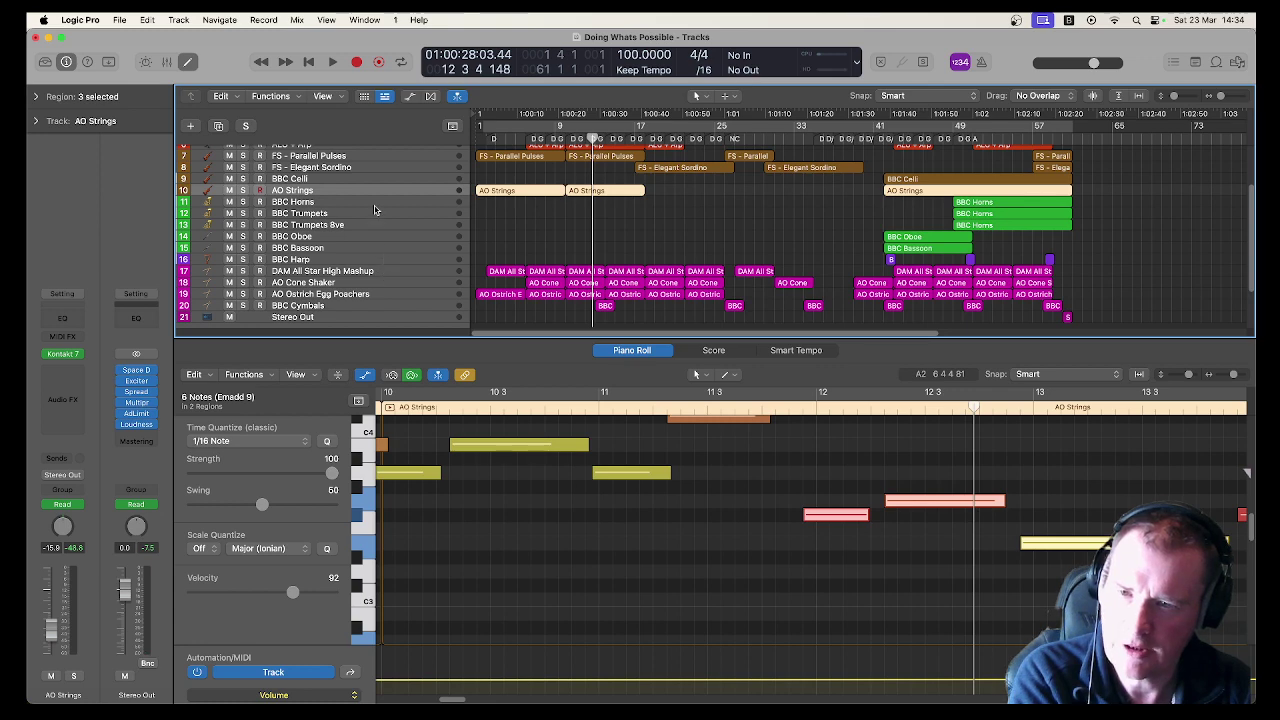
Step: Audition DAM All Star High Mashup alone from bar 2 with its regions shown in the Piano Roll
left_click(365, 272)
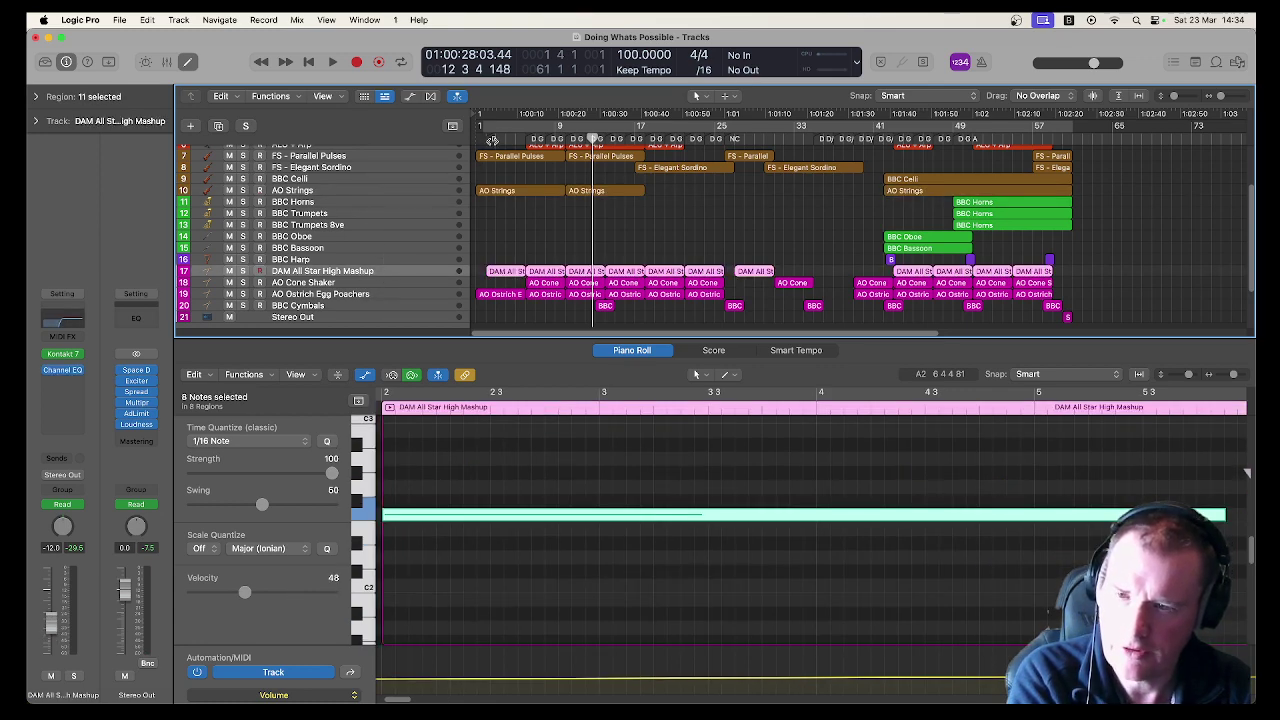
key("shift+space")
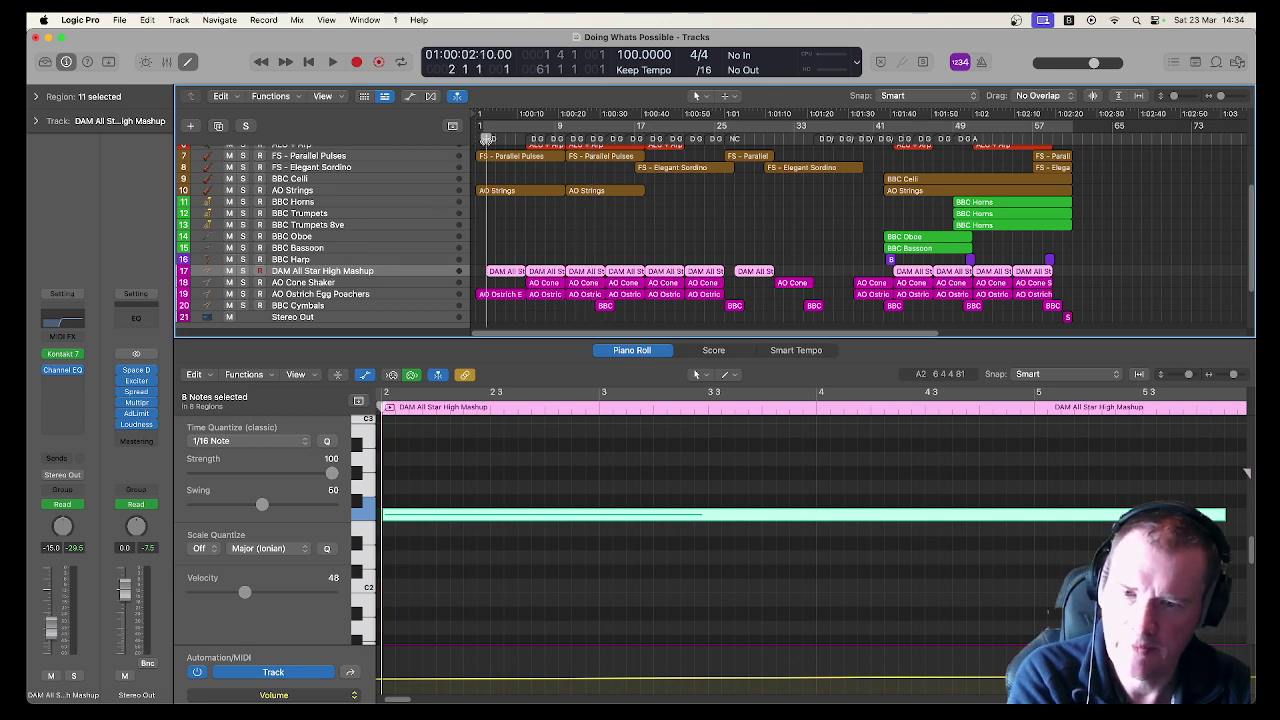
left_click(242, 271)
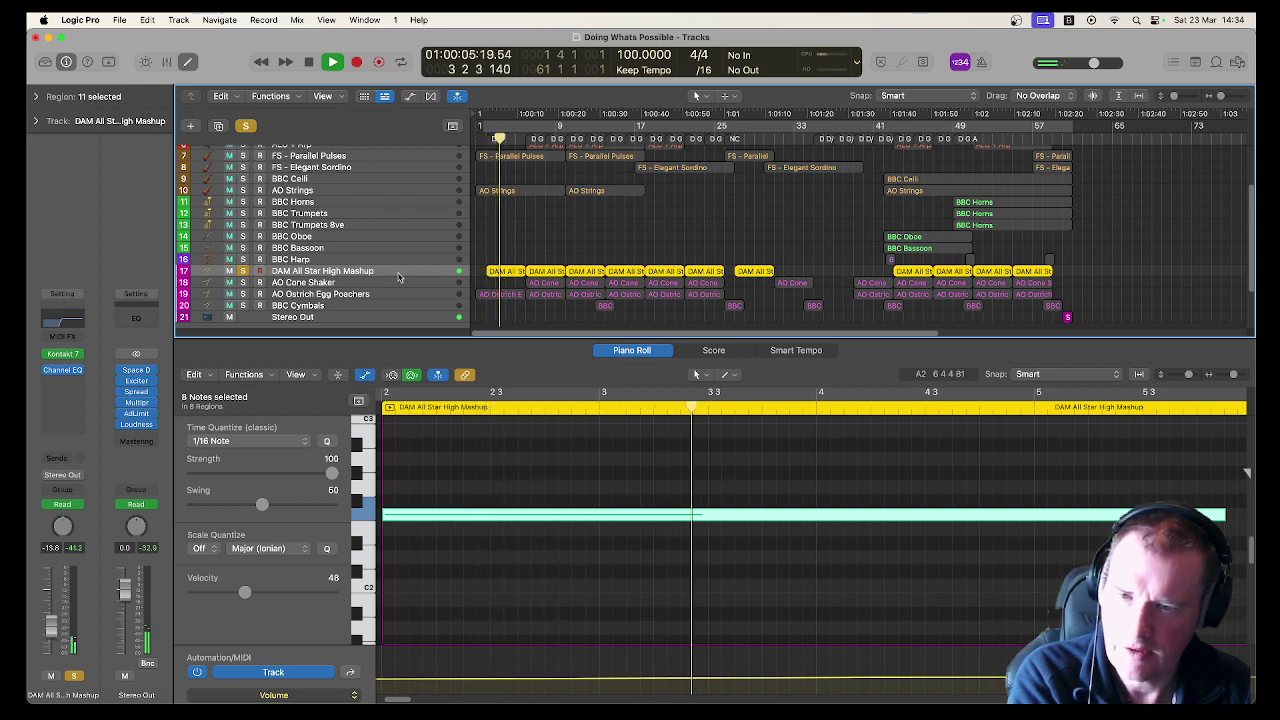
key("space")
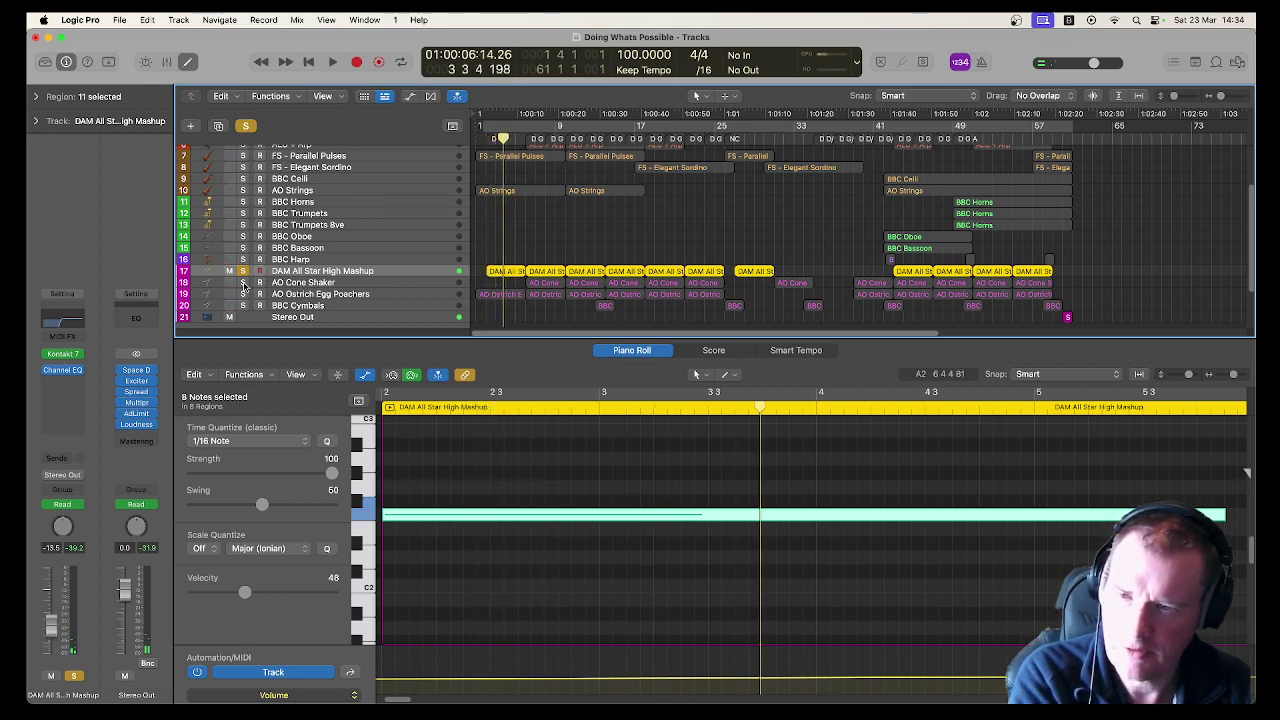
Step: Audition AO Cone Shaker alone in place of DAM All Star High Mashup, from bar 6 and again from around bar 21
left_click(243, 283)
left_click(242, 272)
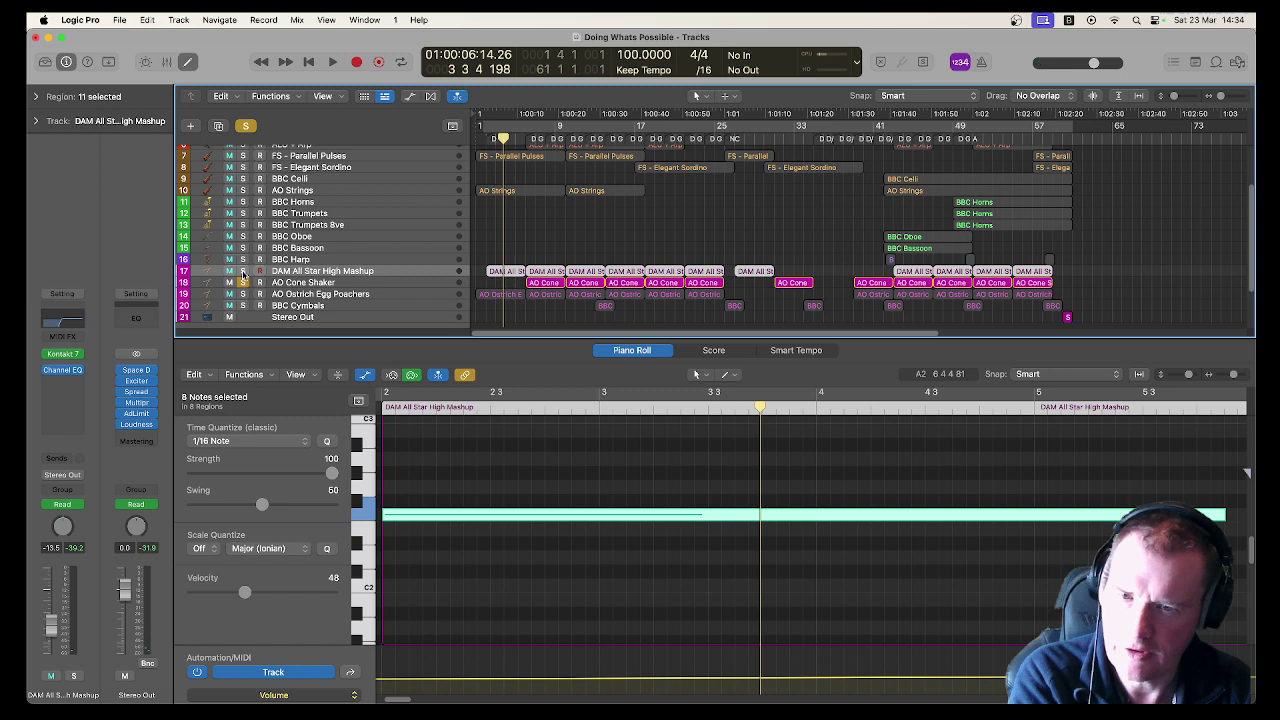
left_click(519, 140)
key("space")
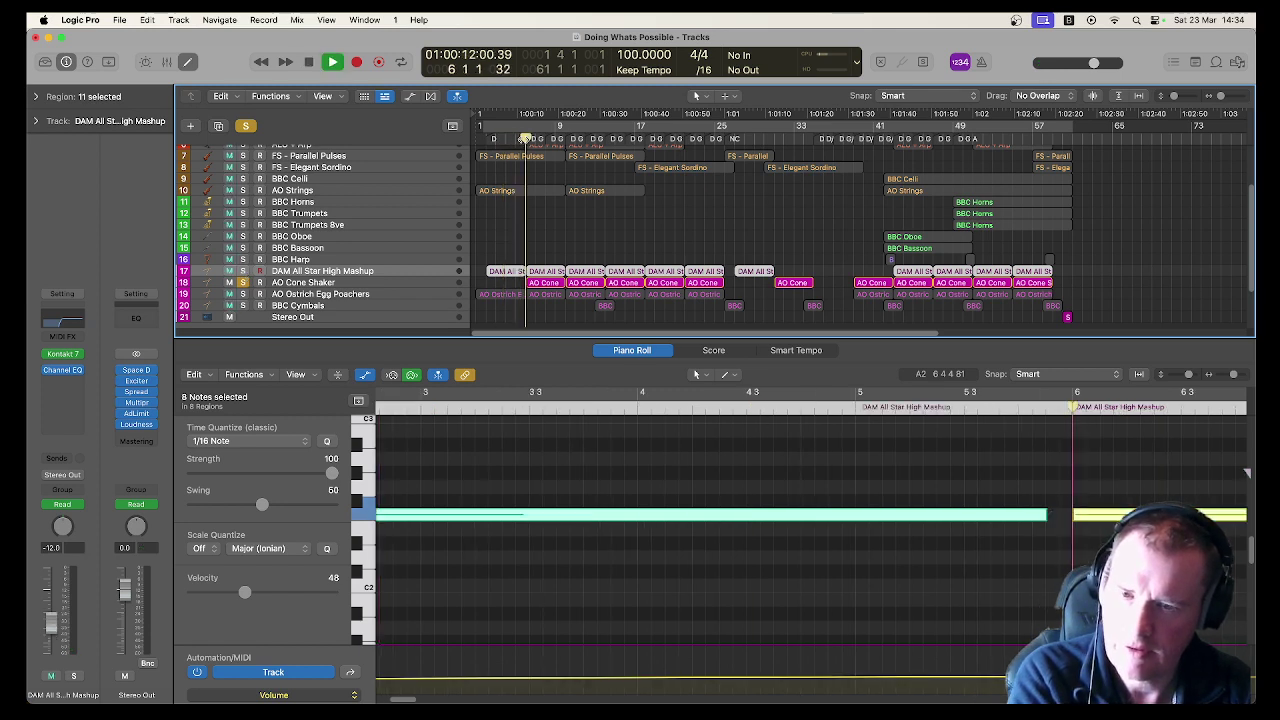
left_click(320, 286)
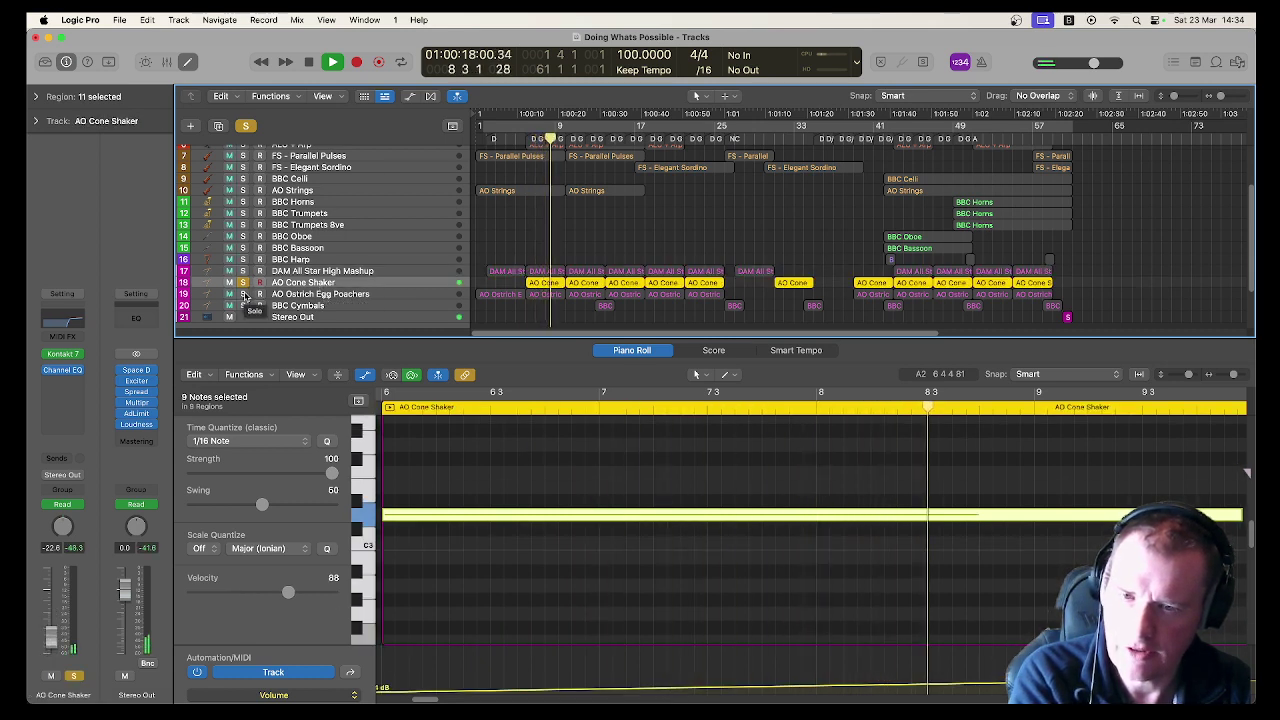
left_click(675, 138)
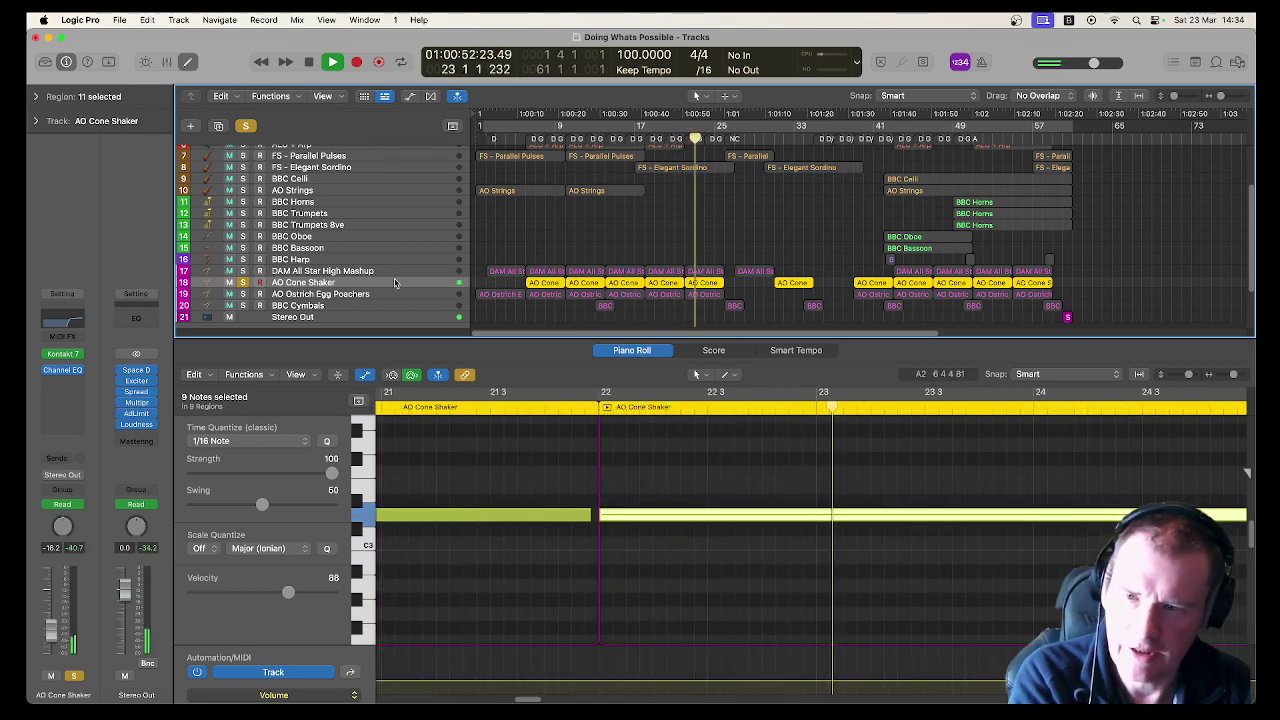
Step: Audition AO Ostrich Egg Poachers with and without AO Cone Shaker, and clear both solos
left_click(243, 294)
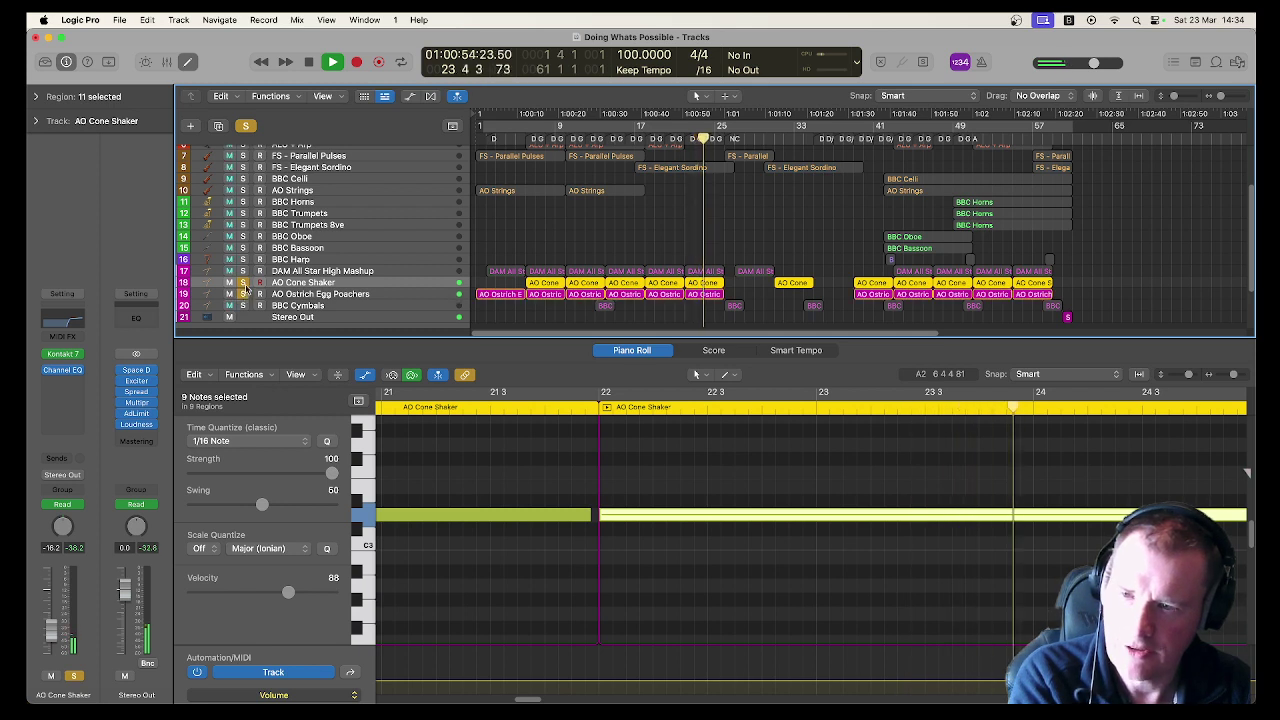
left_click(243, 283)
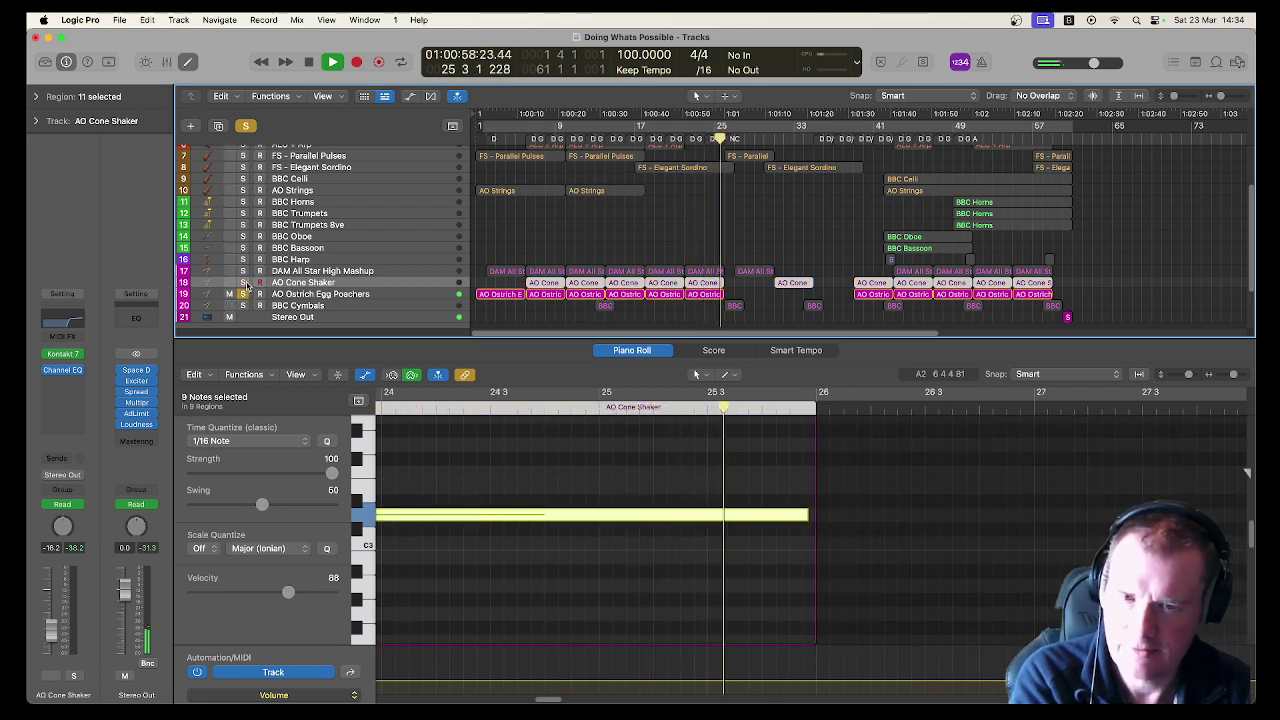
left_click(243, 283)
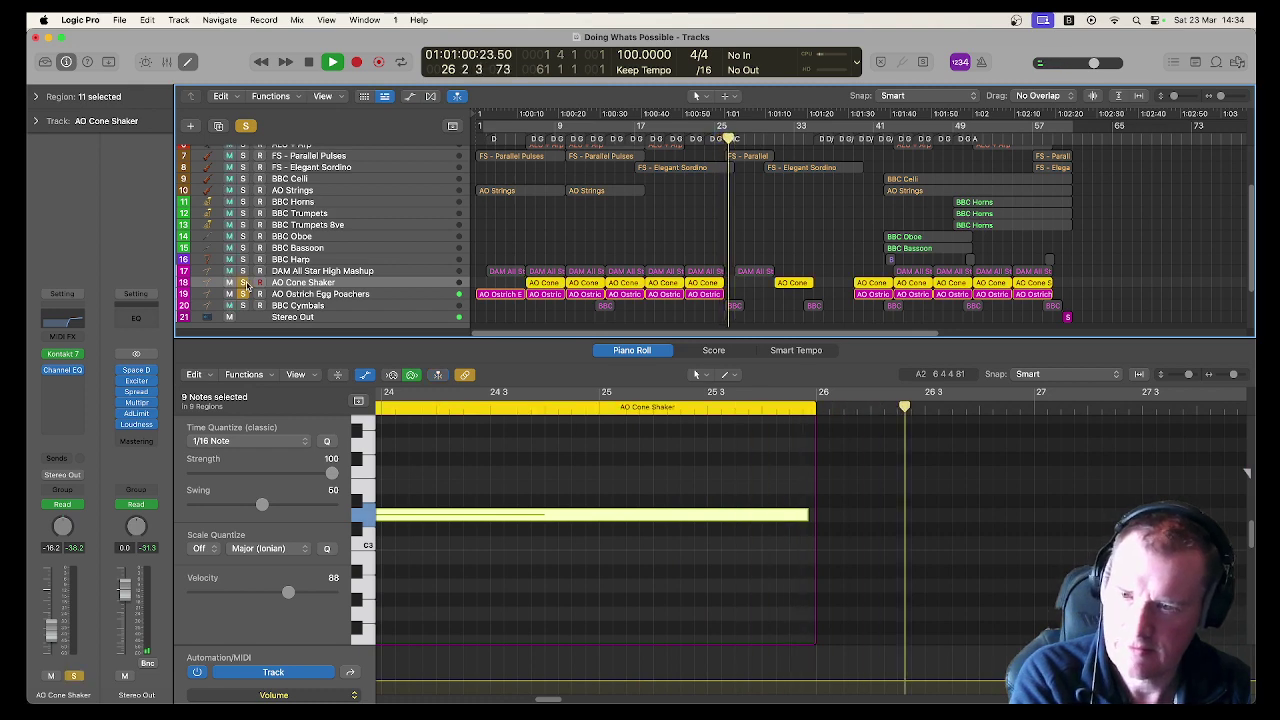
left_click(243, 283)
left_click(243, 294)
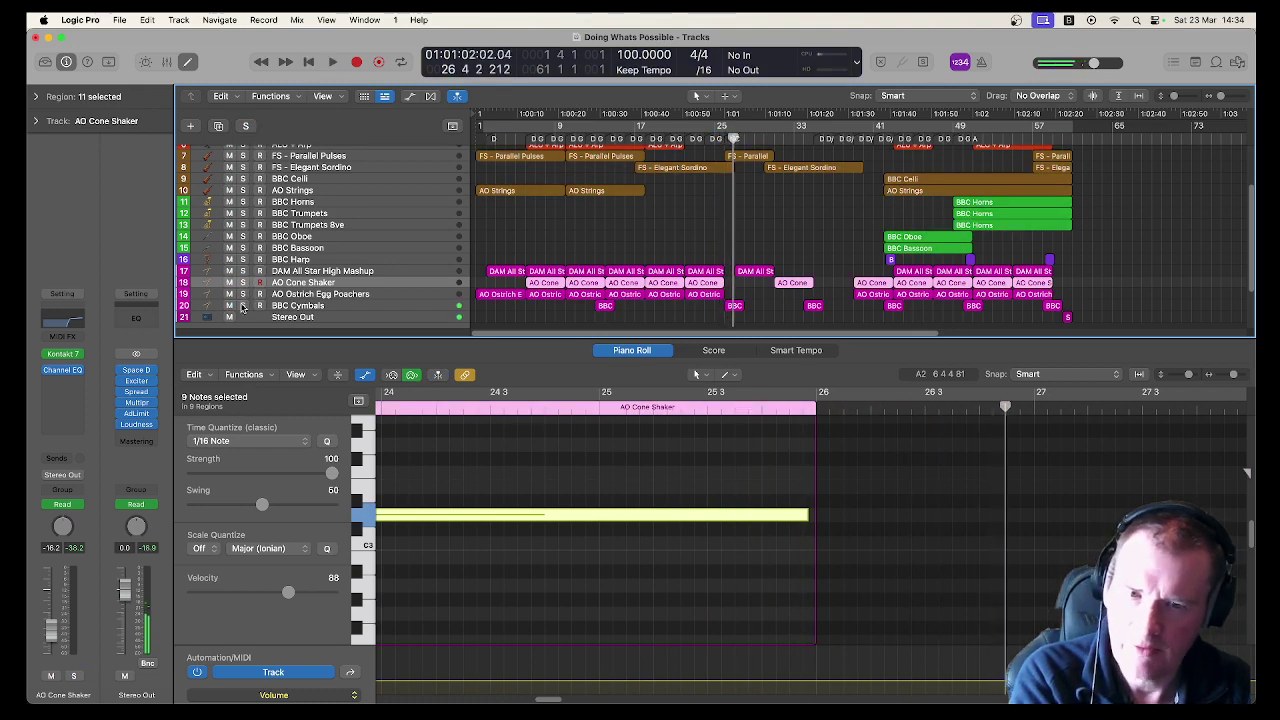
Step: Audition BBC Cymbals alone from just before its bar 27 hit, stop playback and clear the solo
left_click(242, 305)
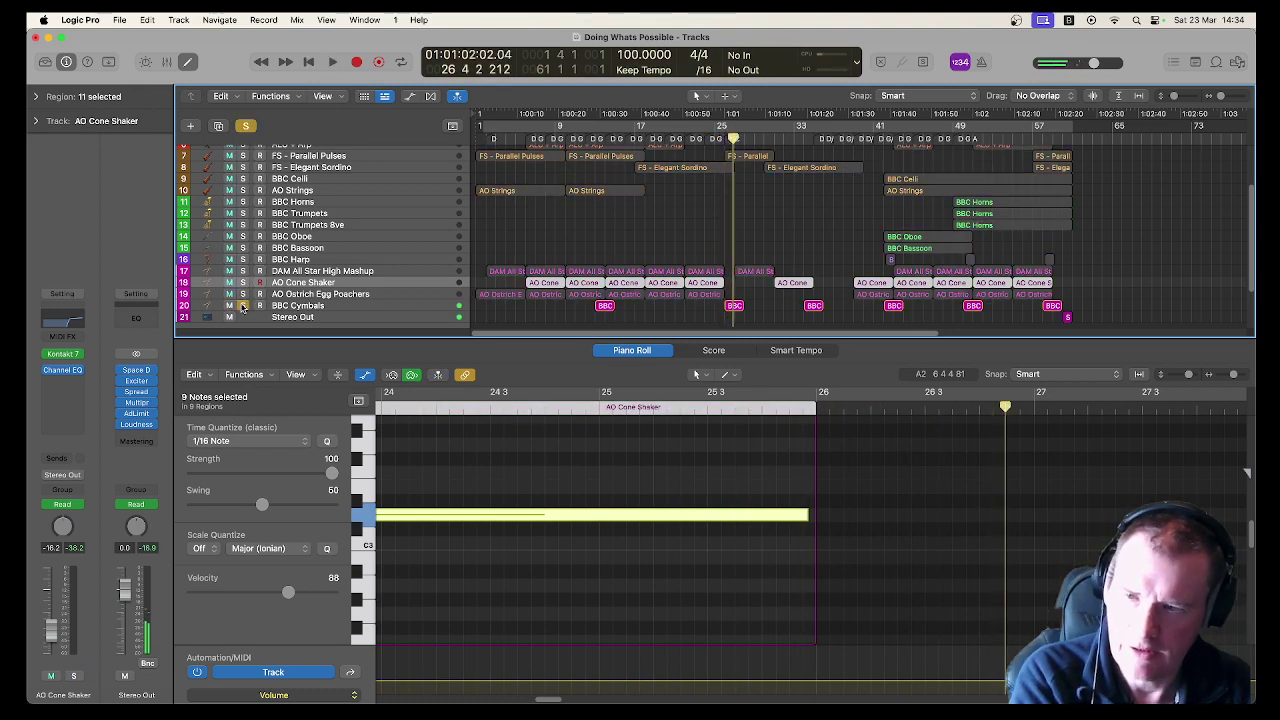
left_click(727, 139)
key("space")
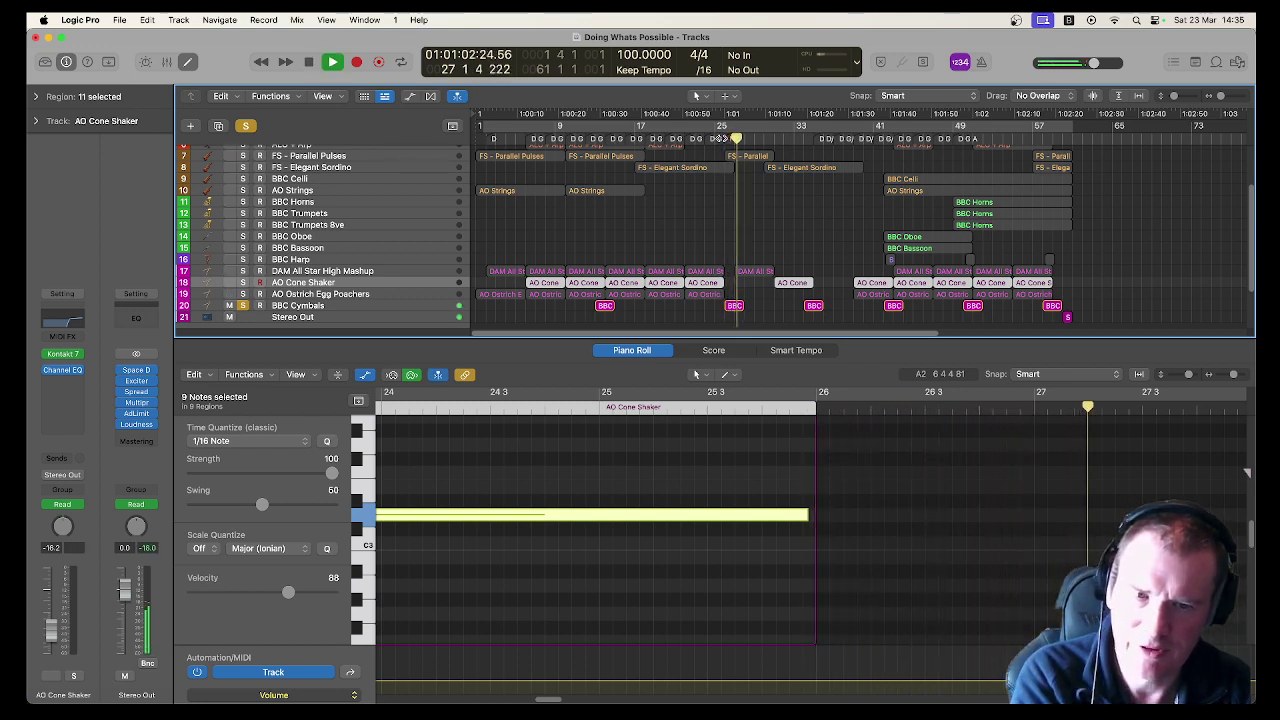
key("space")
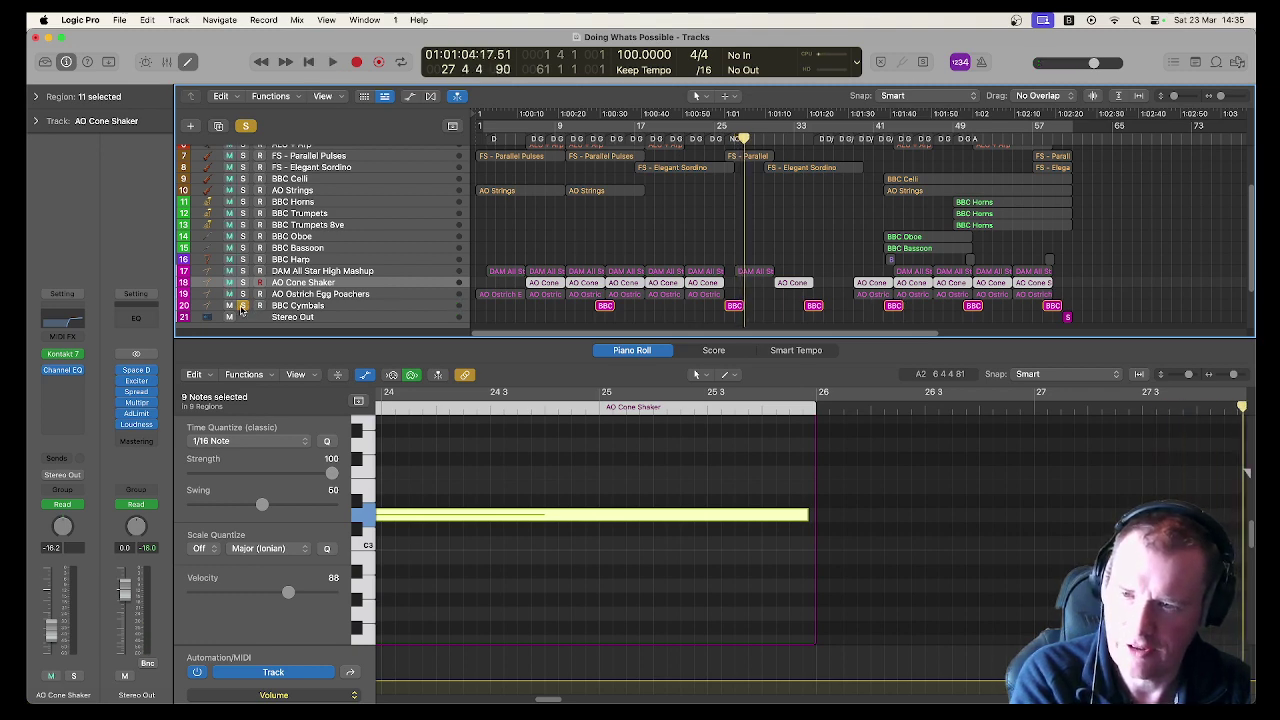
Step: Inspect the BBC Oboe and BBC Bassoon regions, fit the oboe notes in the Piano Roll and play the full mix from bar 42
scroll(712, 262, "up", 3)
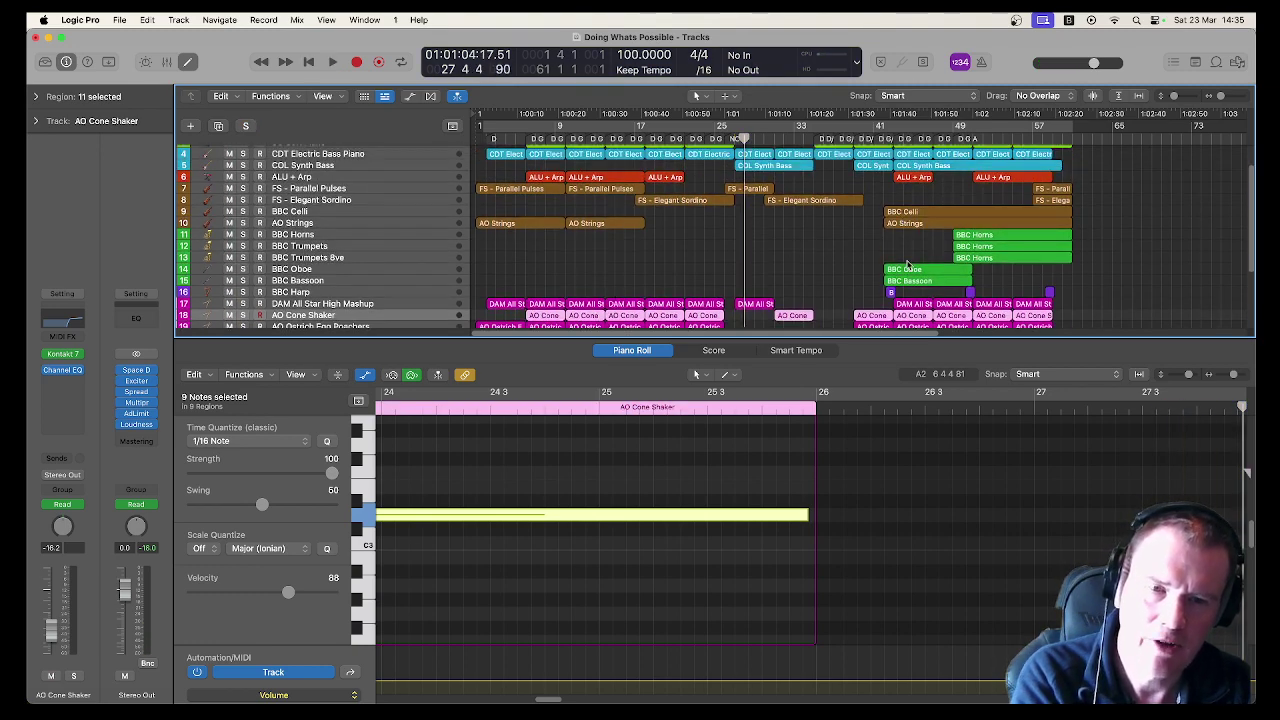
left_click(904, 266)
left_click(907, 282, "shift")
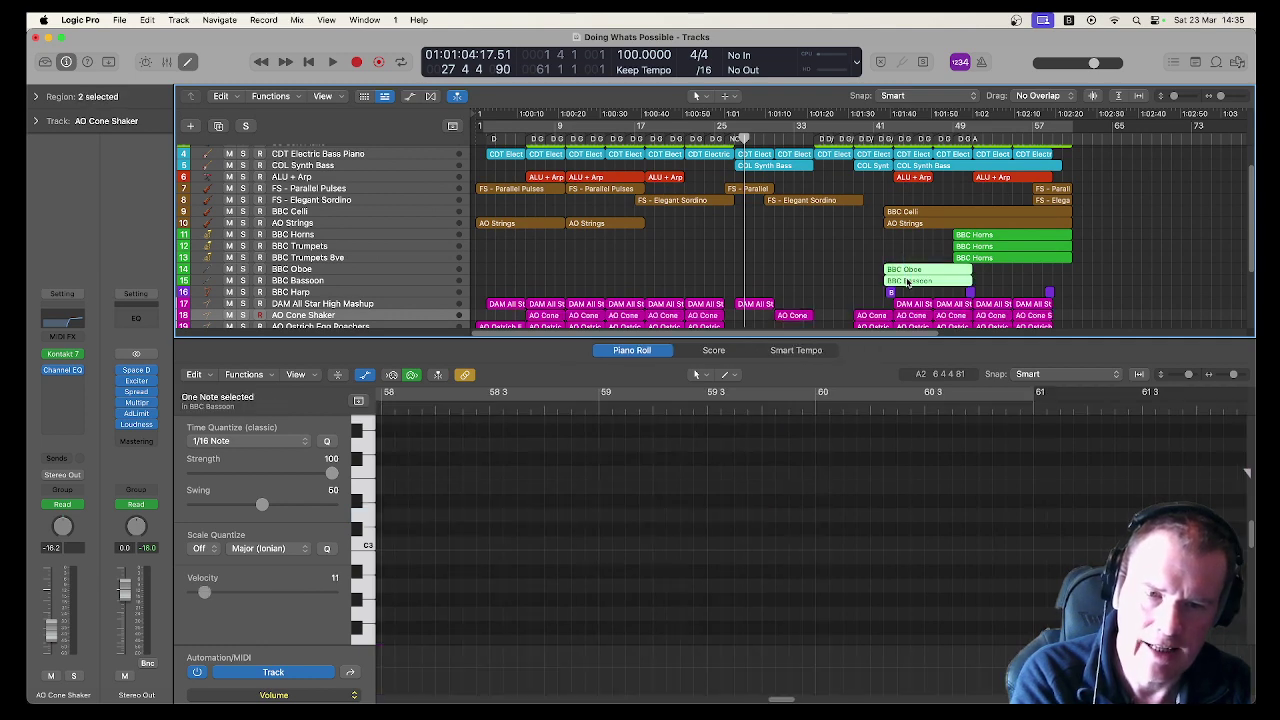
left_click(882, 136)
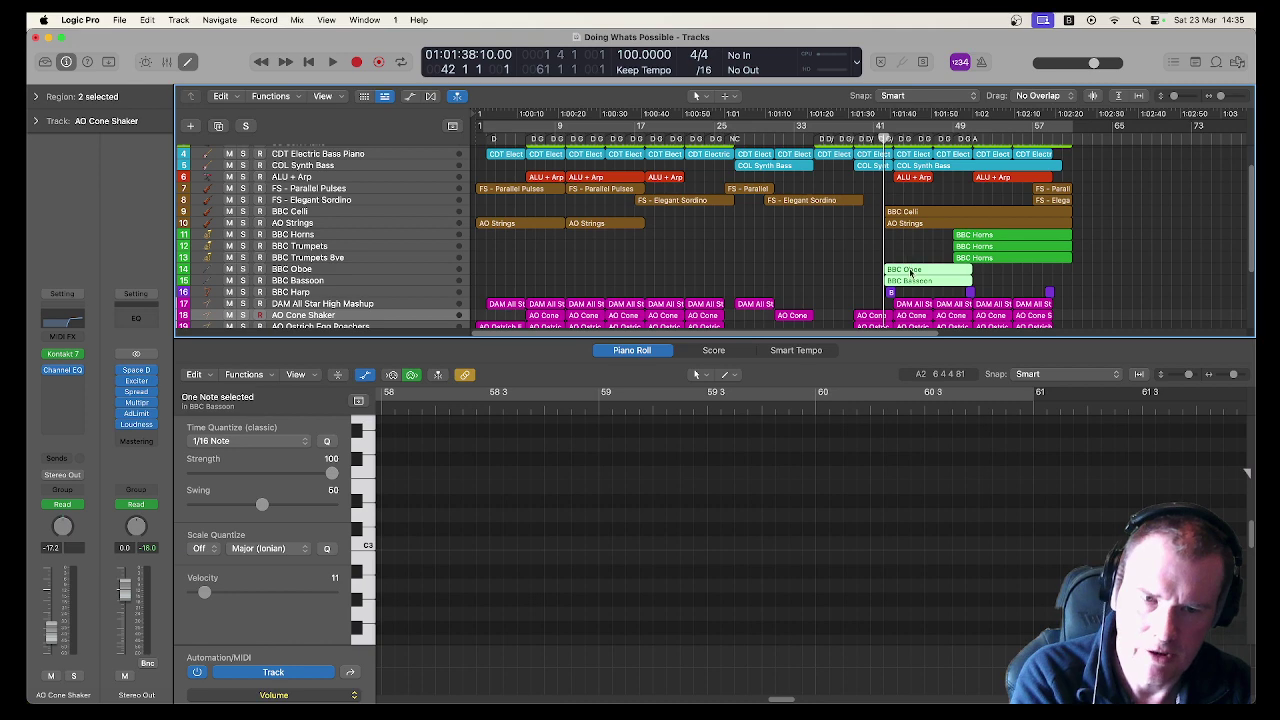
left_click(907, 256)
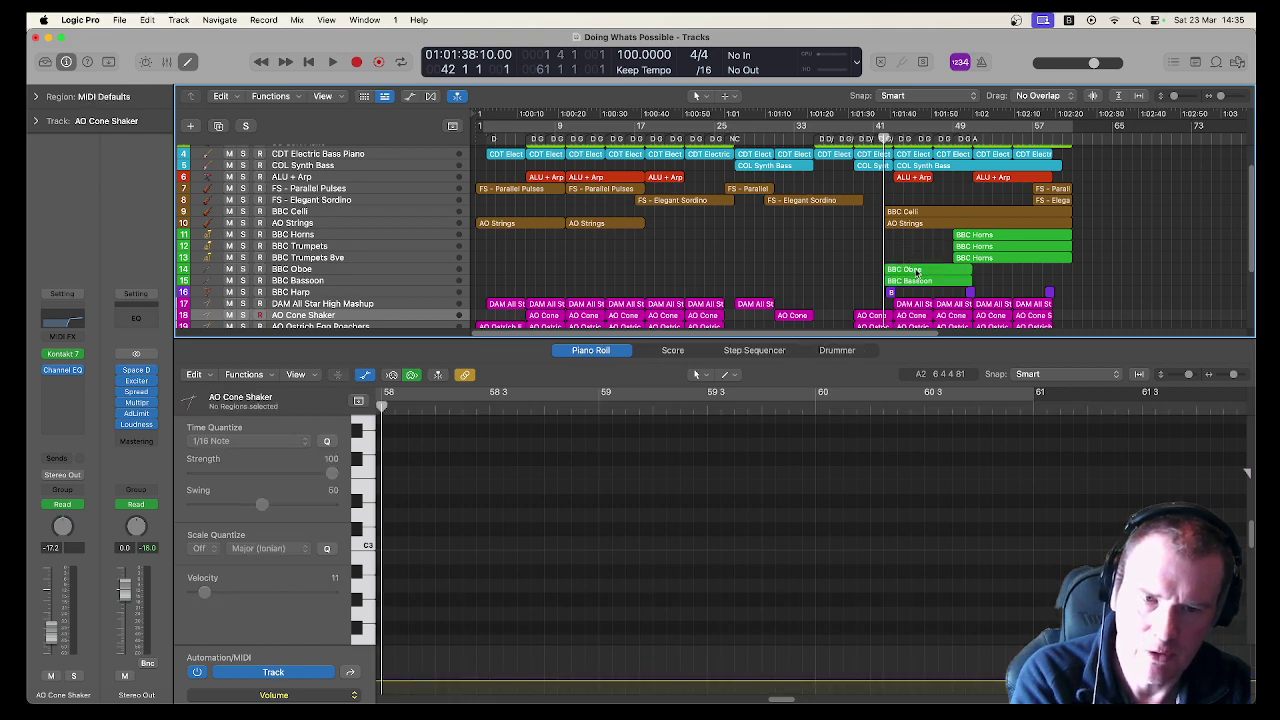
left_click(916, 272)
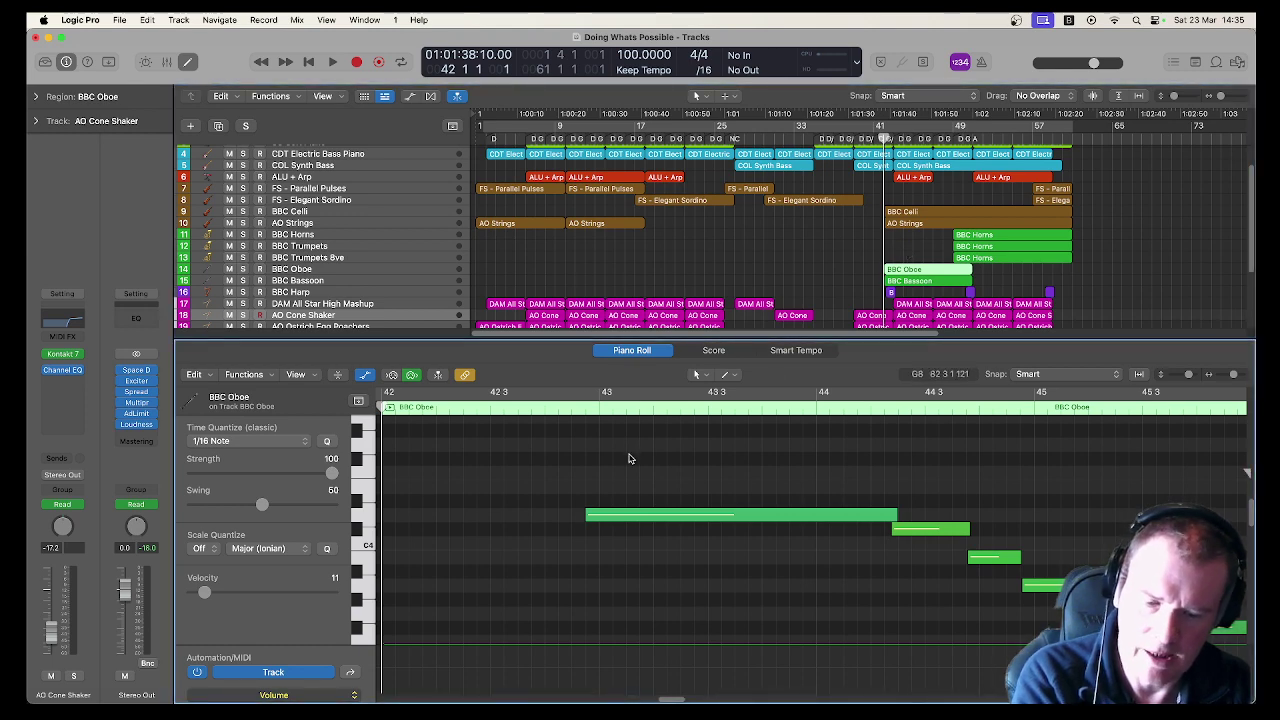
key("z")
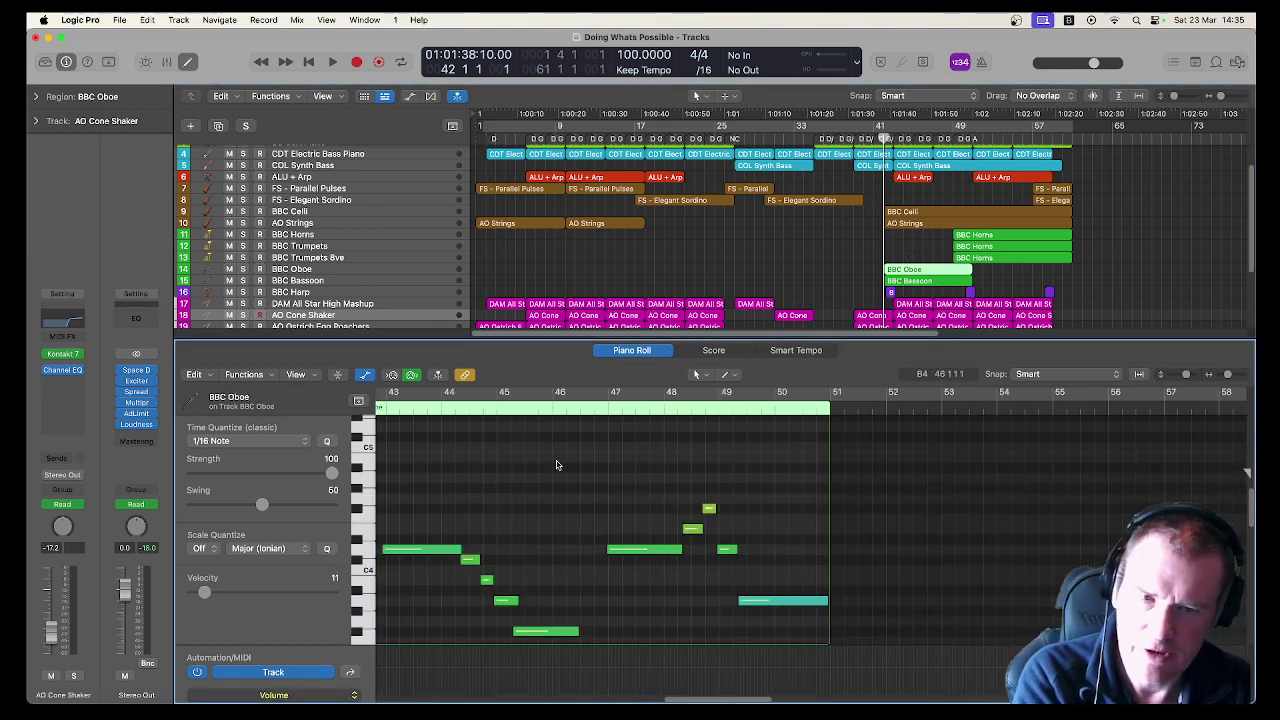
key("space")
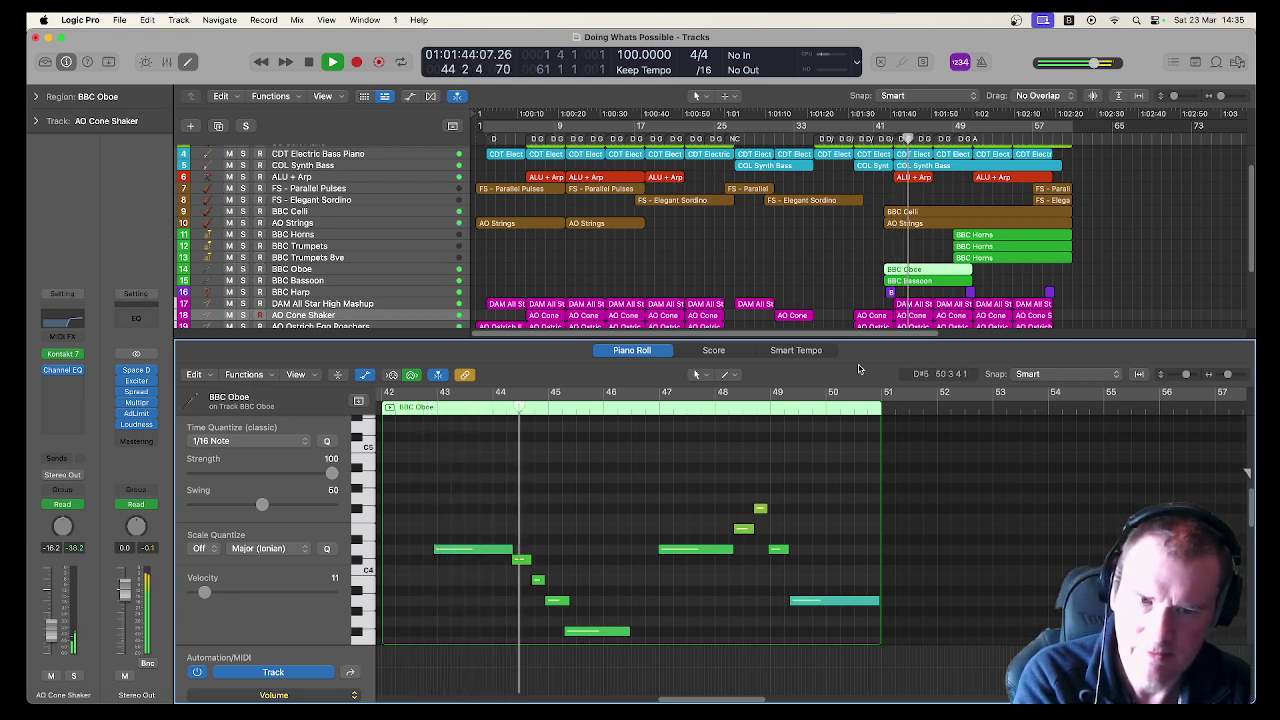
key("space")
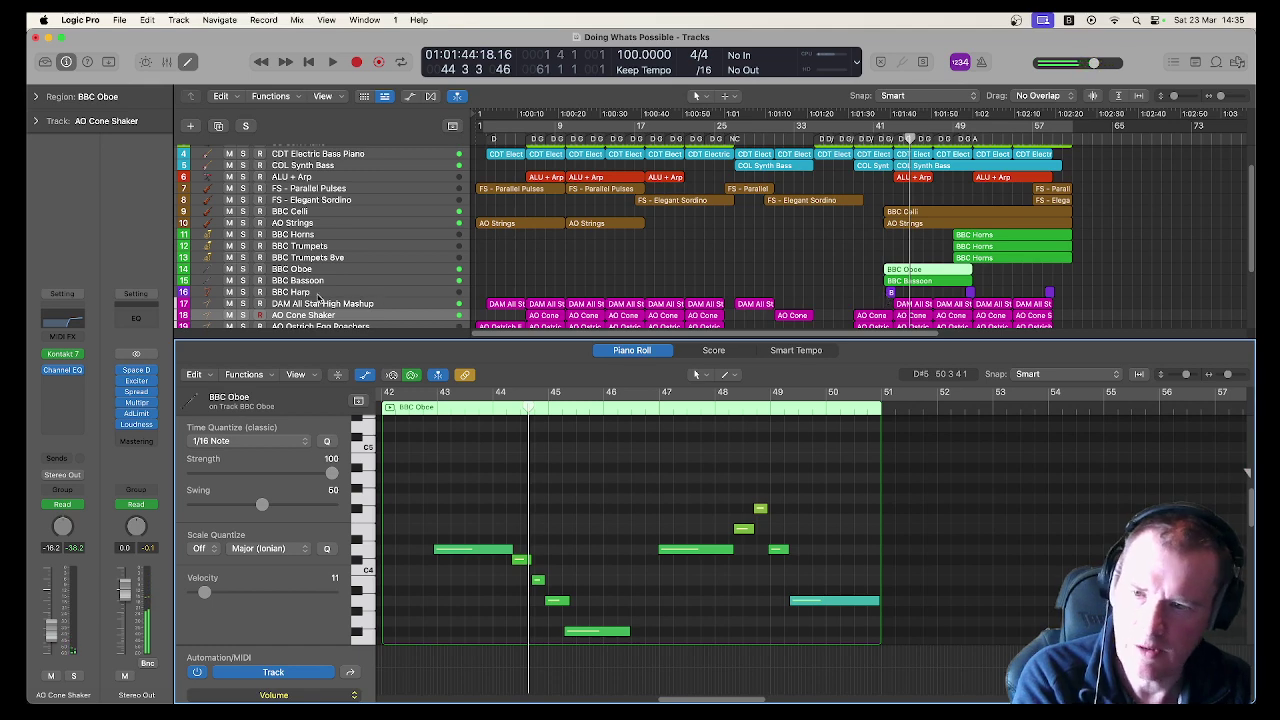
Step: Audition the first BBC Harp region alone while viewing its notes, and clear the solo
left_click(242, 292)
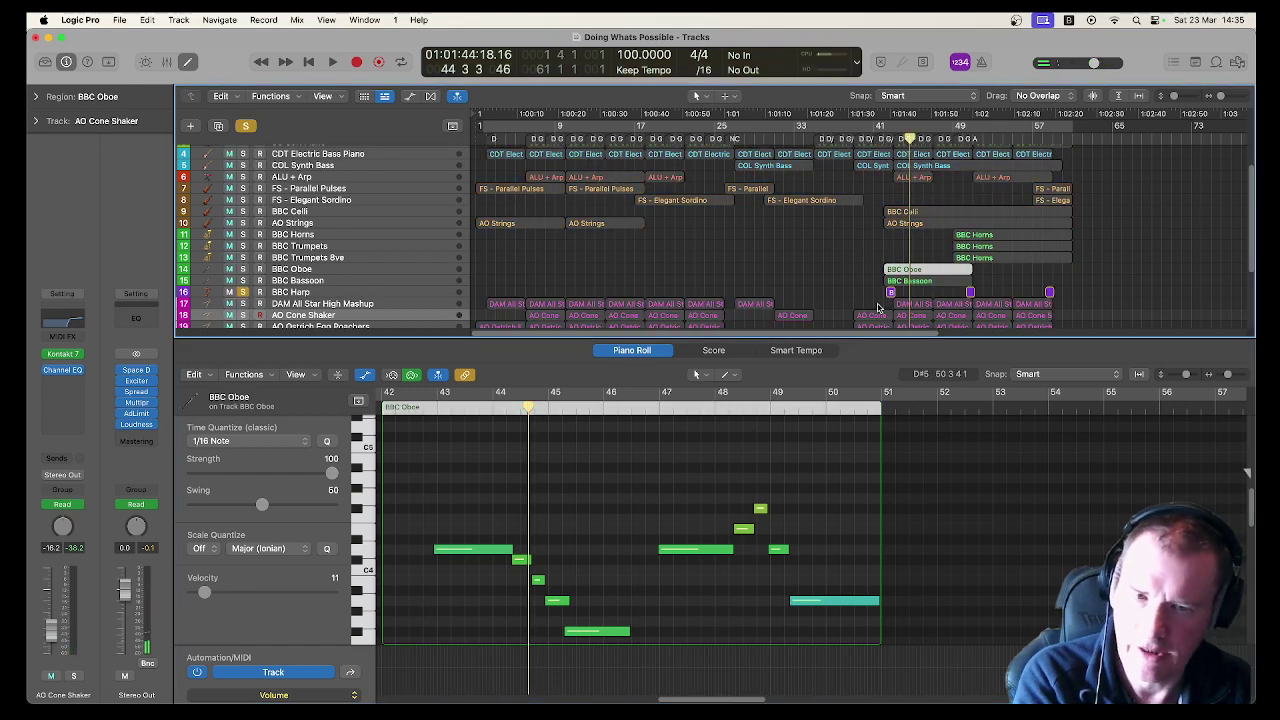
left_click(875, 297)
left_click(890, 293)
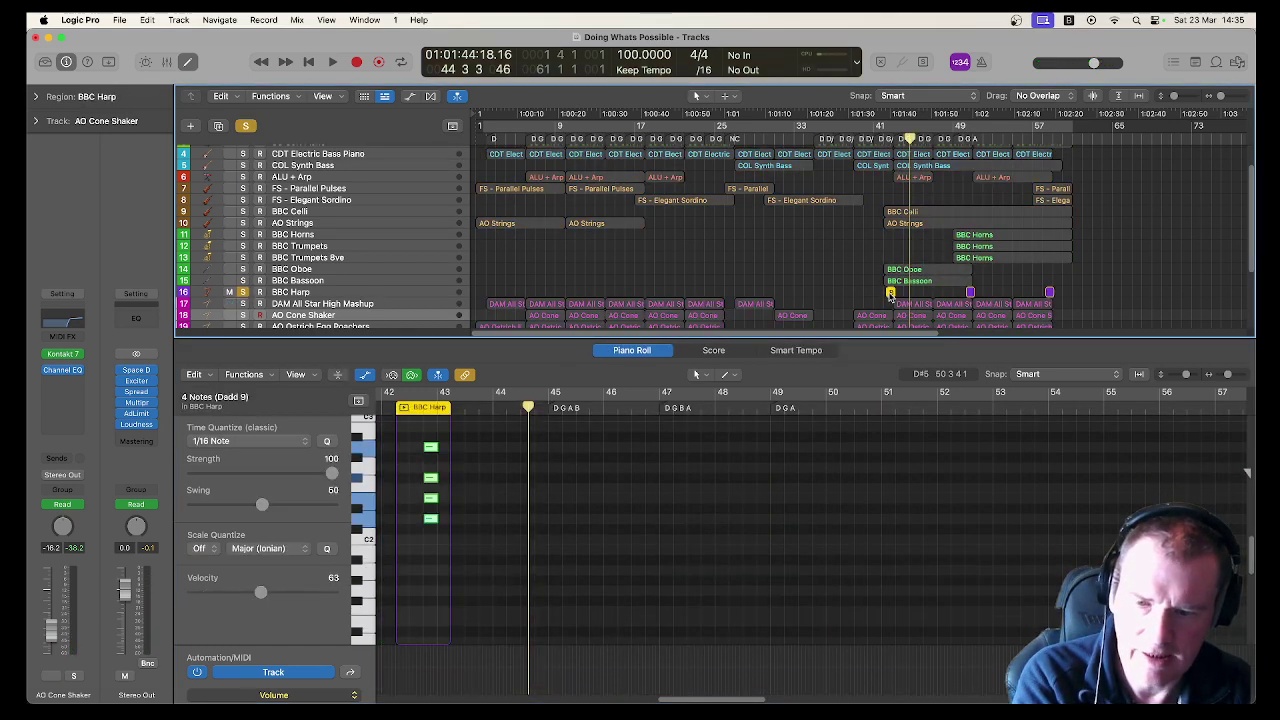
key("shift+space")
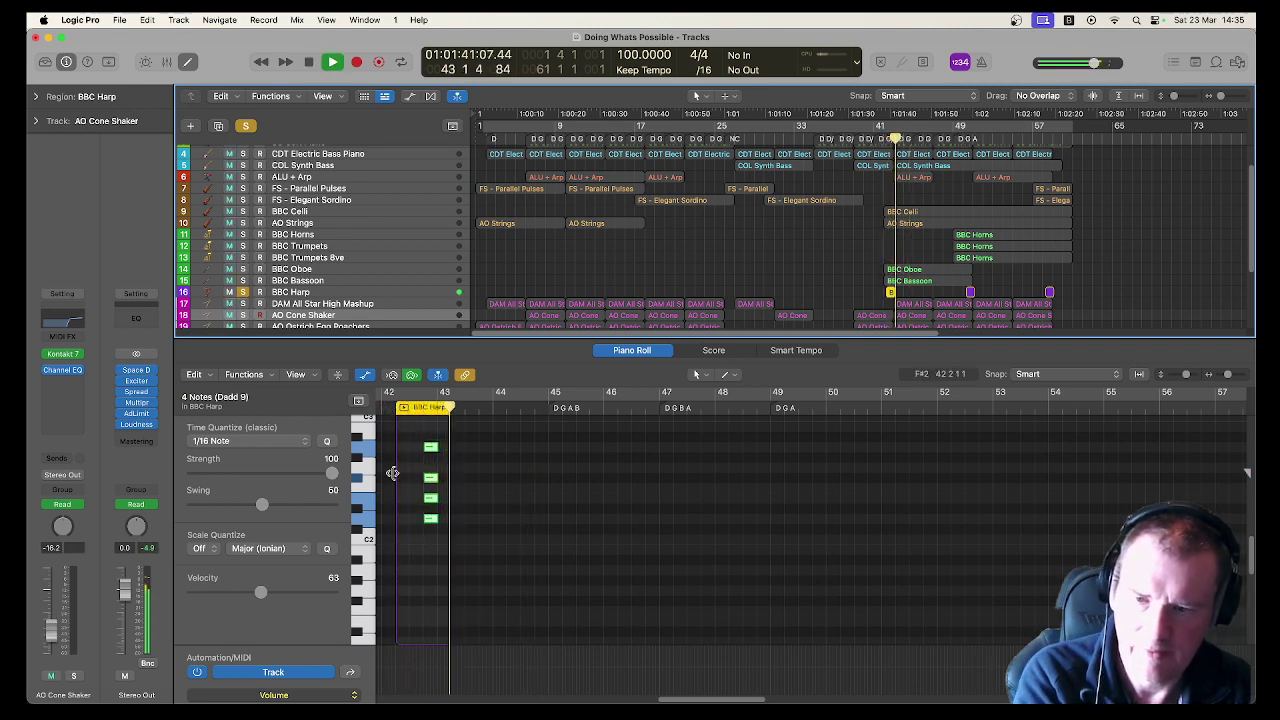
key("space")
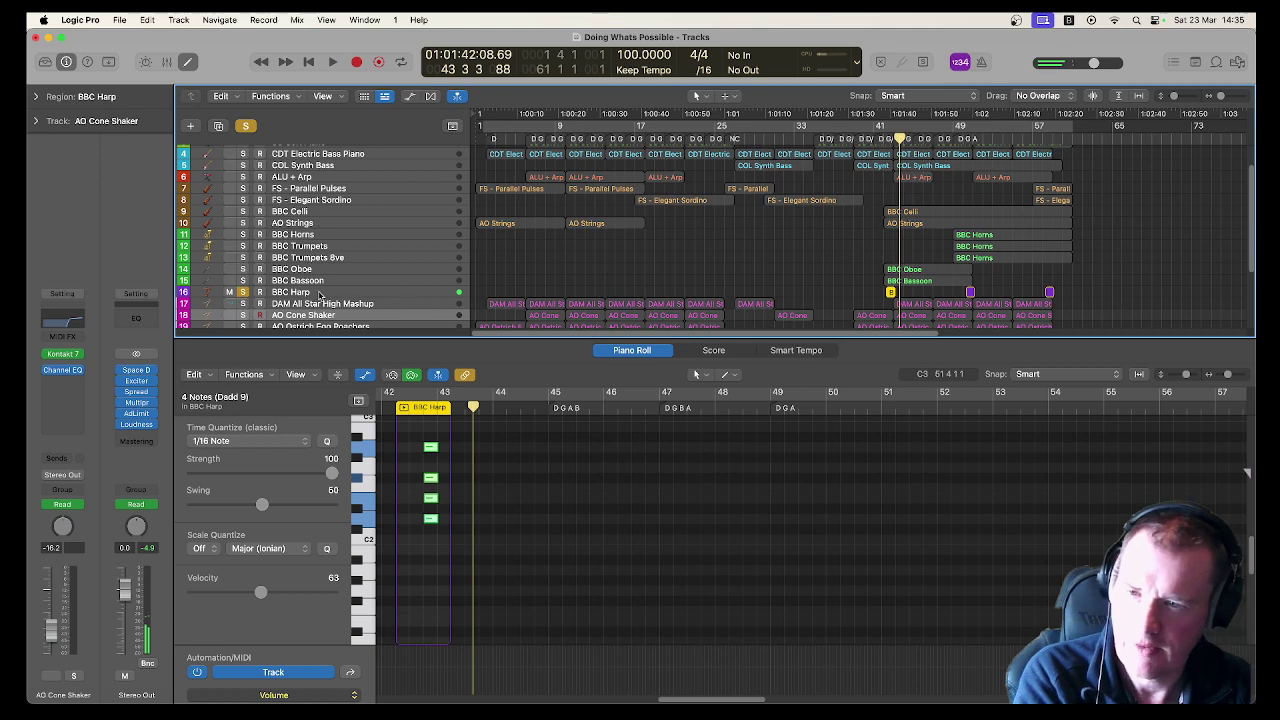
left_click(243, 292)
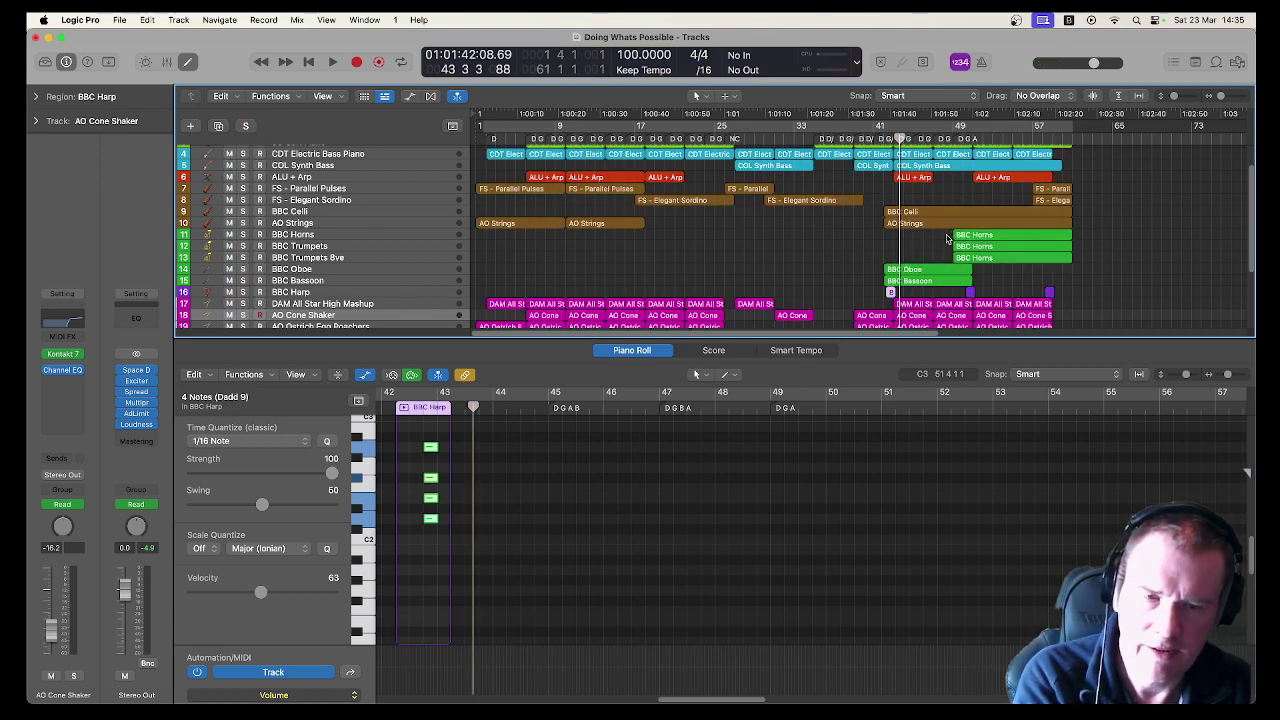
Step: View the notes of the three BBC Horns regions together in the Piano Roll and play them within the full mix
left_click_drag(947, 238, 972, 266)
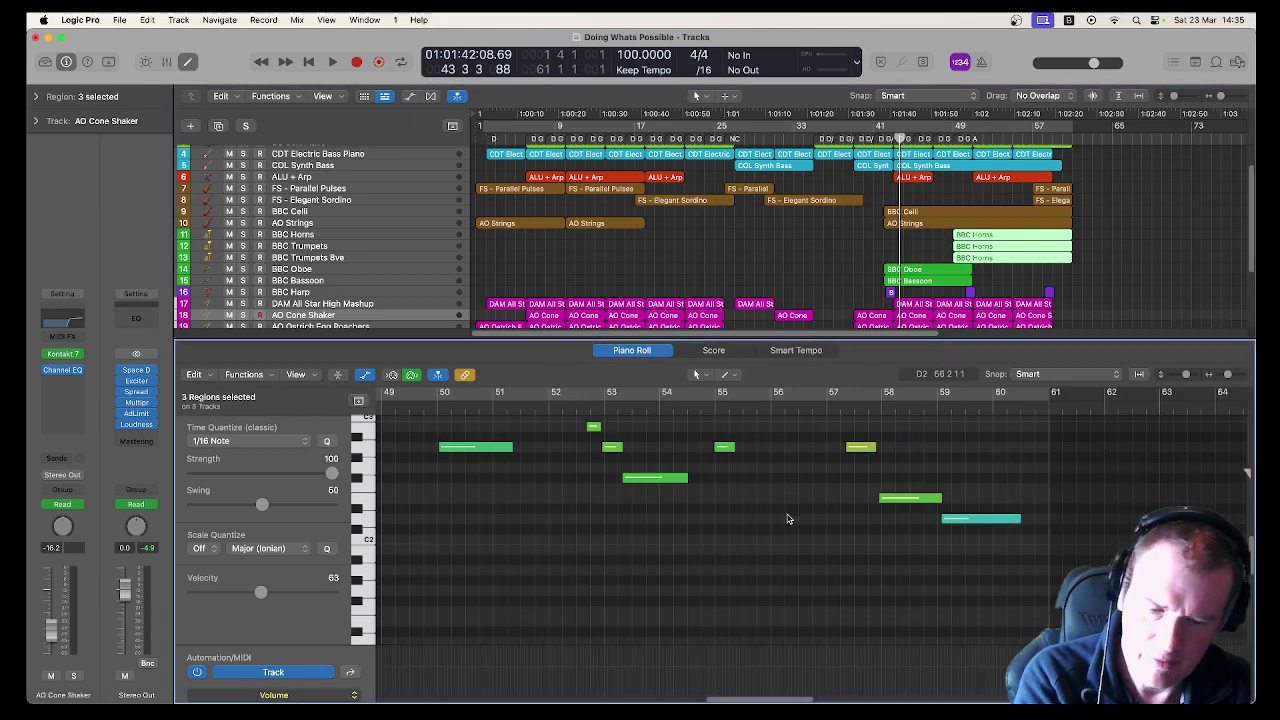
key("z")
key("space")
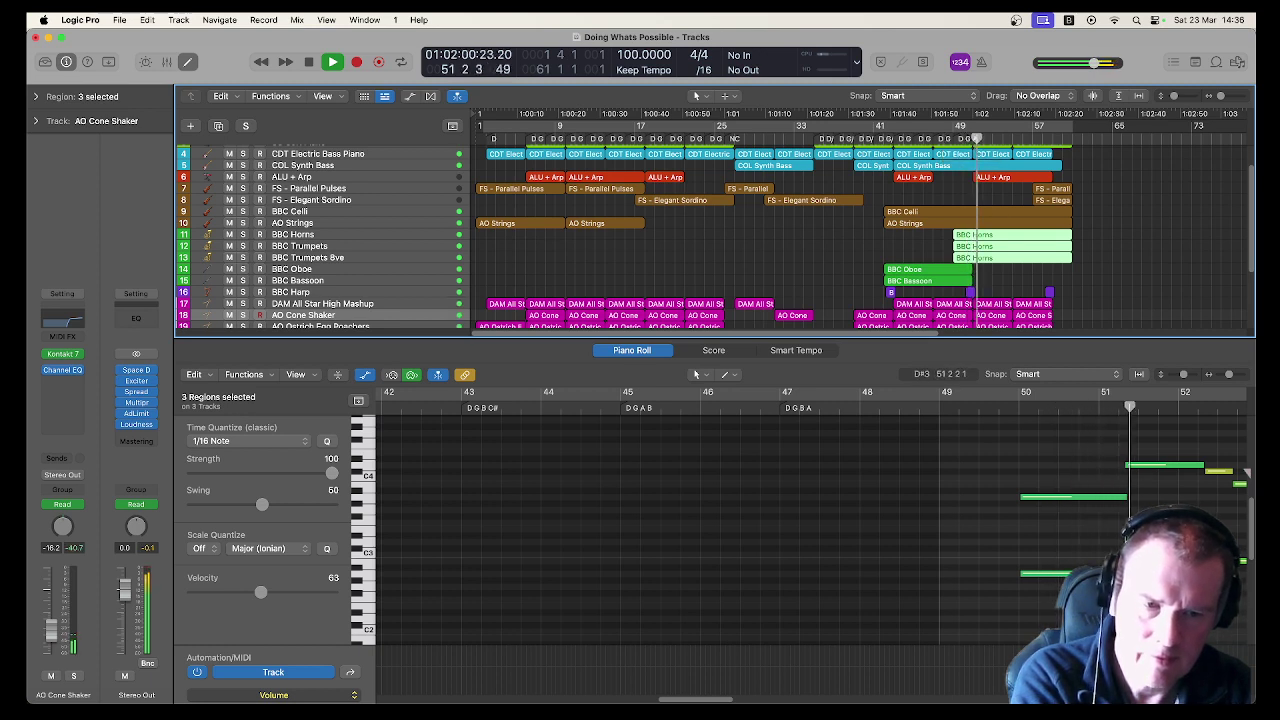
key("space")
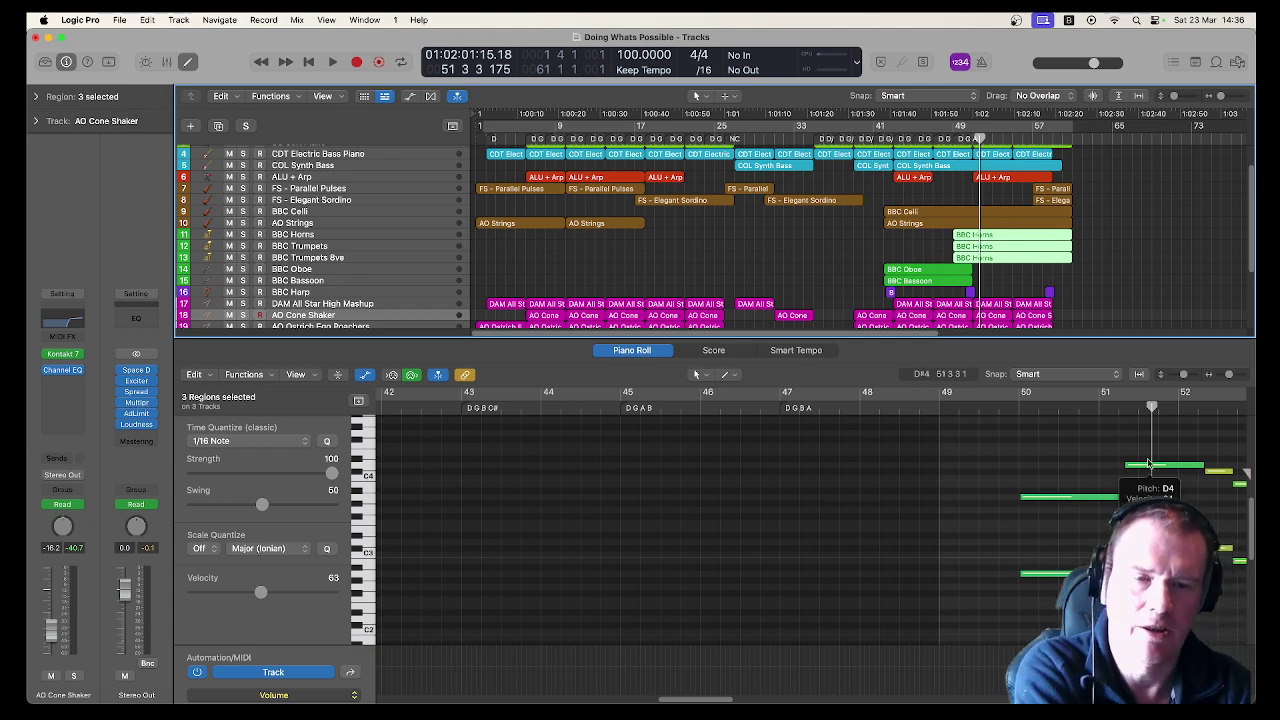
Step: Enlarge the tracks area to show all 21 tracks, and play the full arrangement from bar 27 with no regions selected
left_click_drag(1076, 337, 1077, 444)
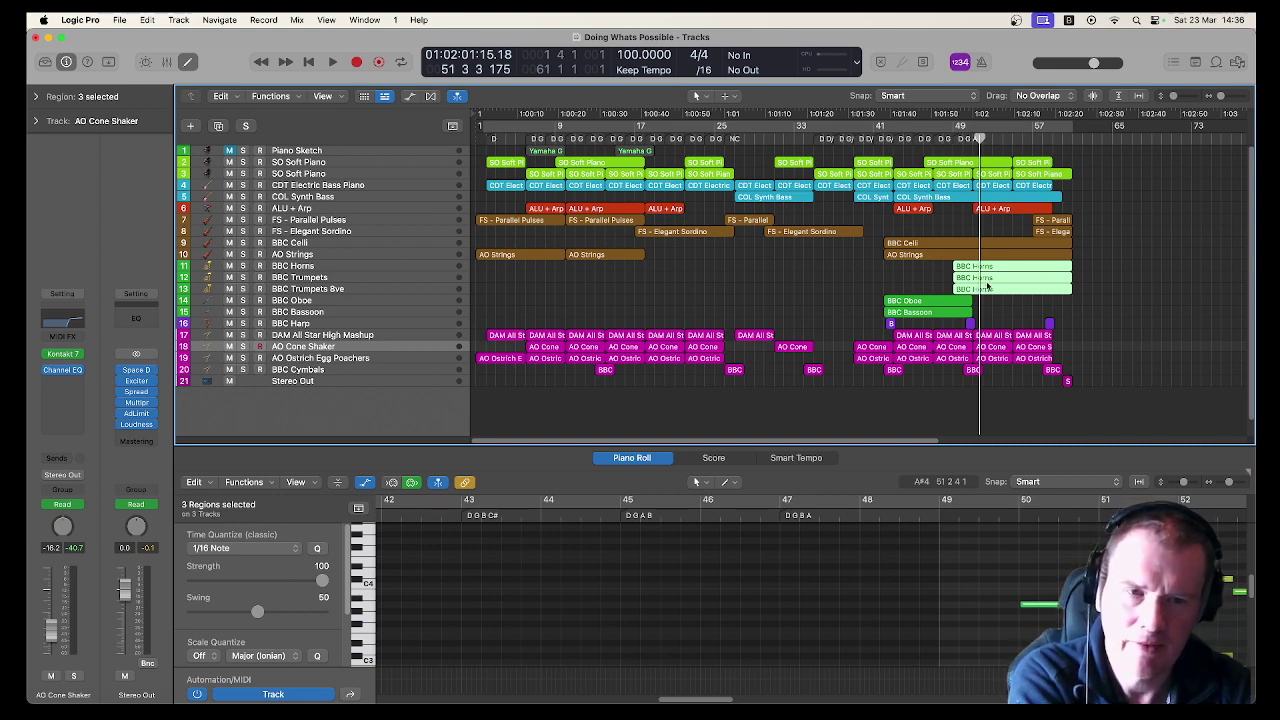
left_click(836, 286)
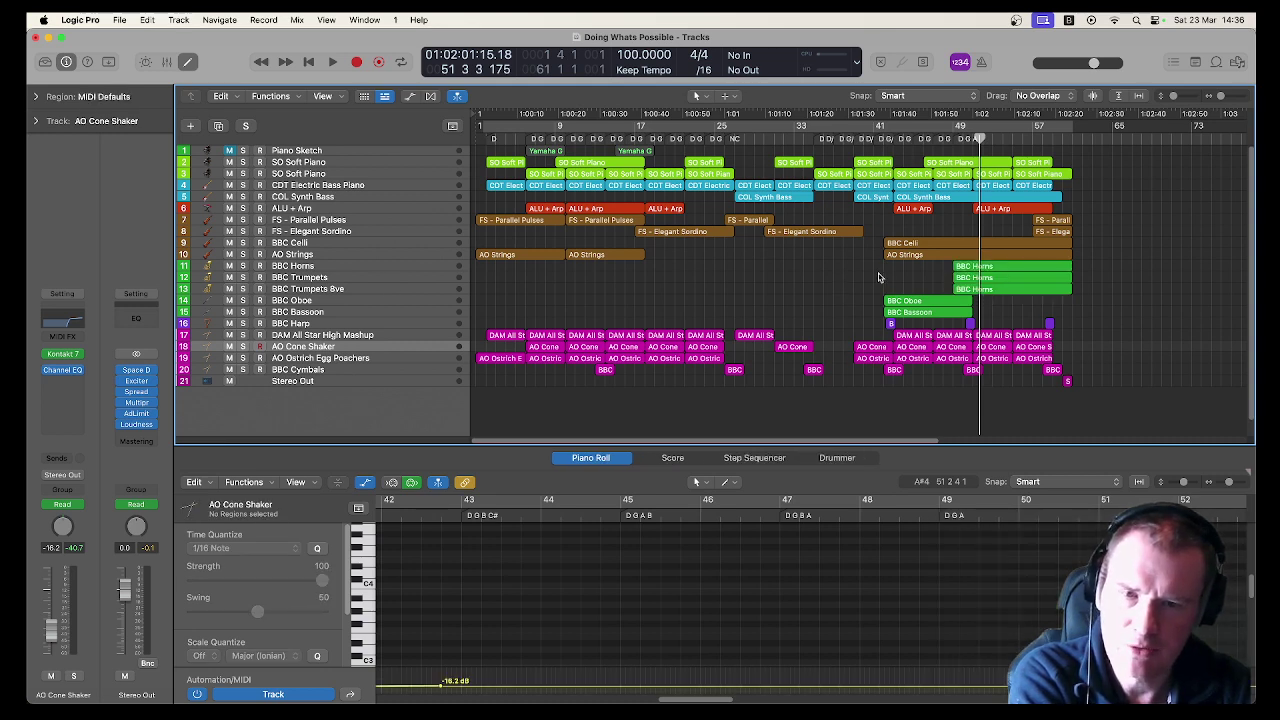
left_click(735, 140)
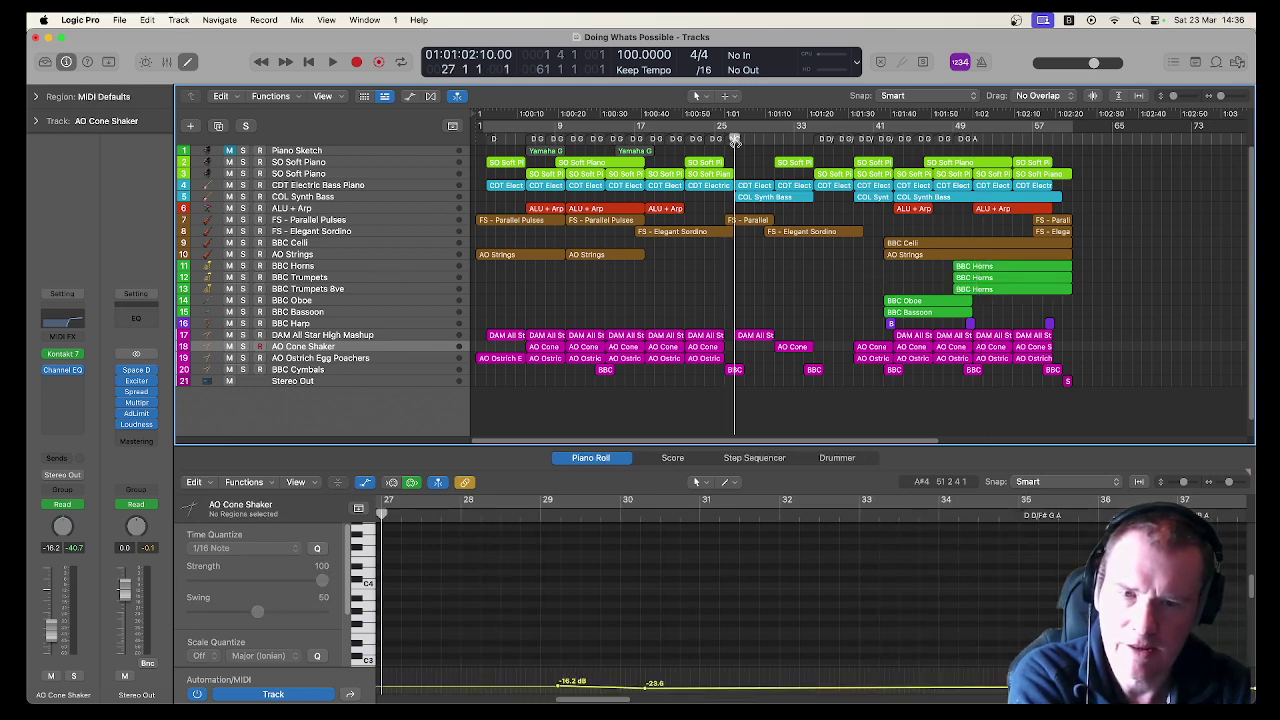
key("space")
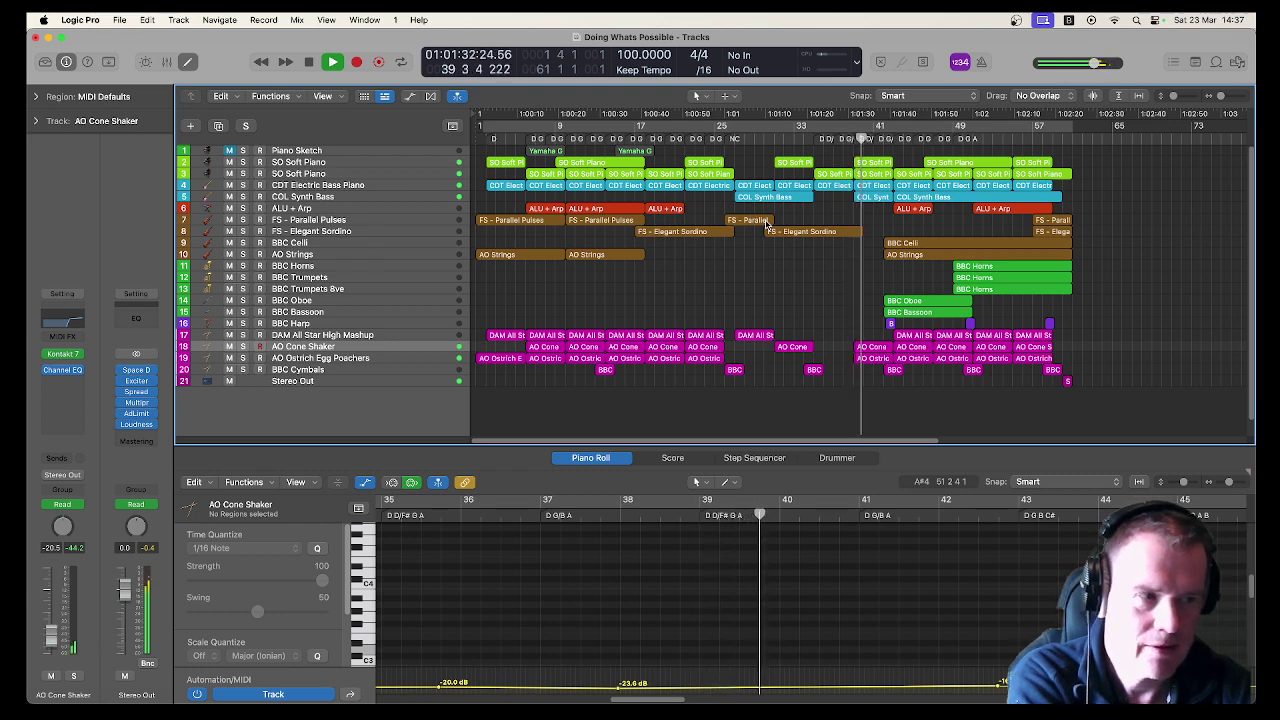
key("space")
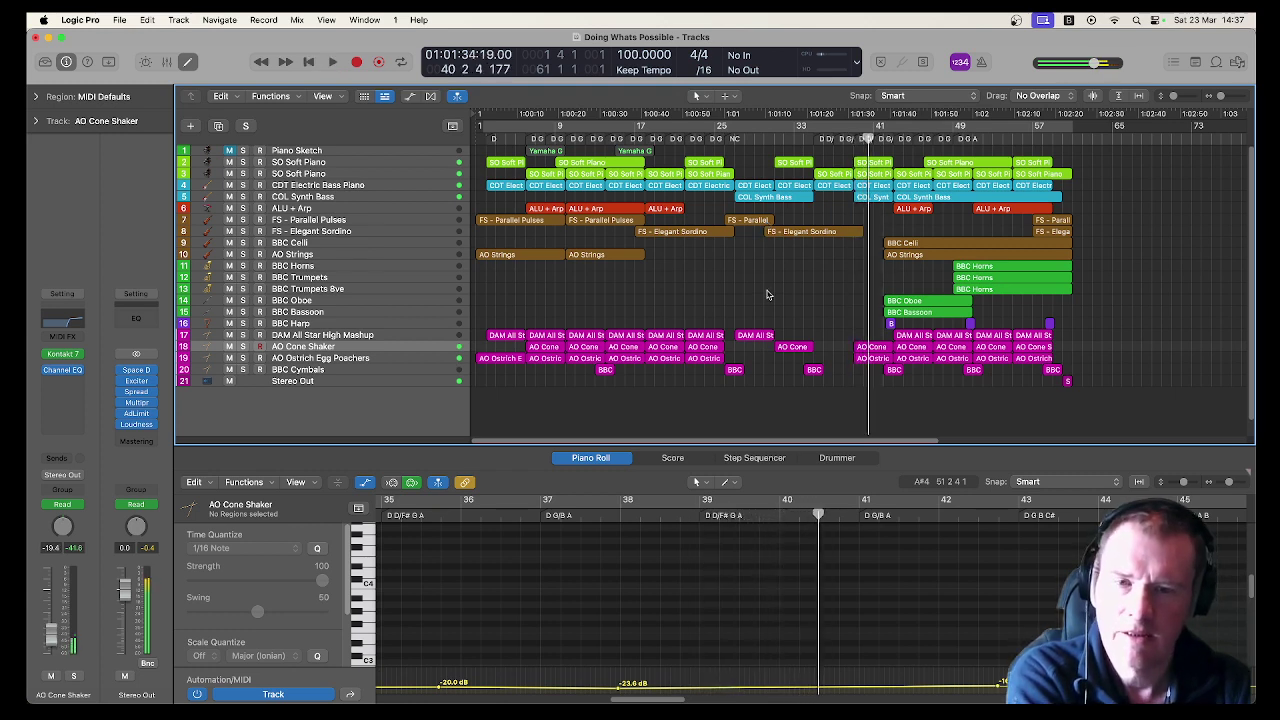